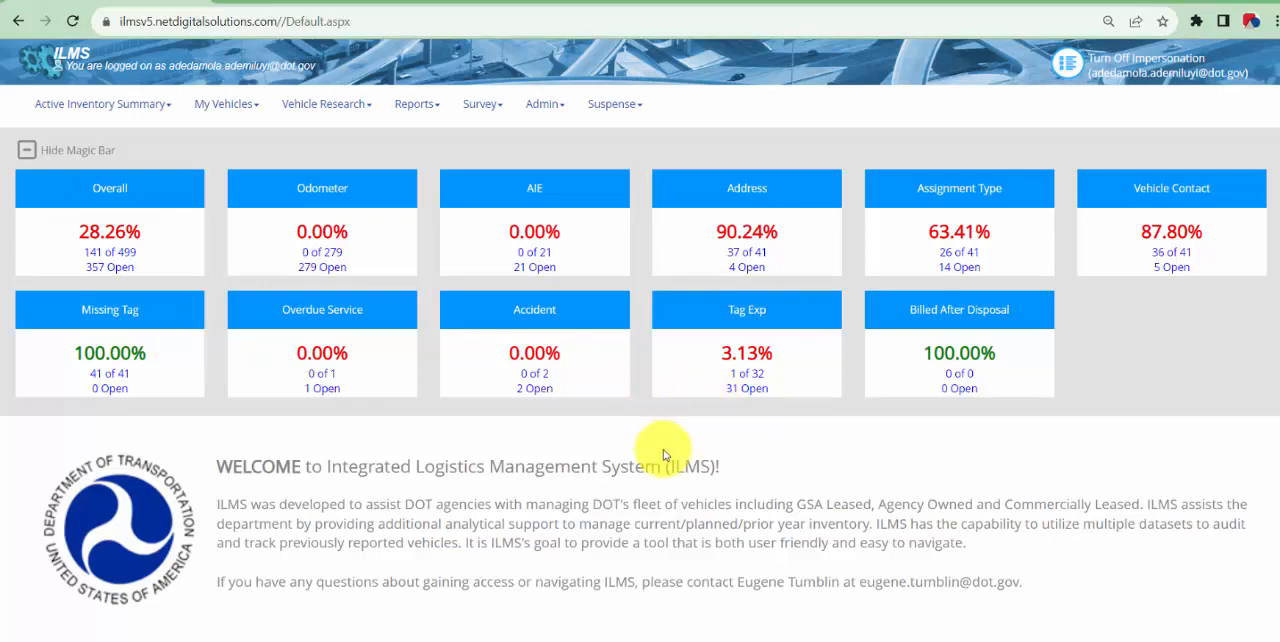
Open the Agency Incurred Expense list from the AIE metric and look through the first page of expense records
left_click(597, 207)
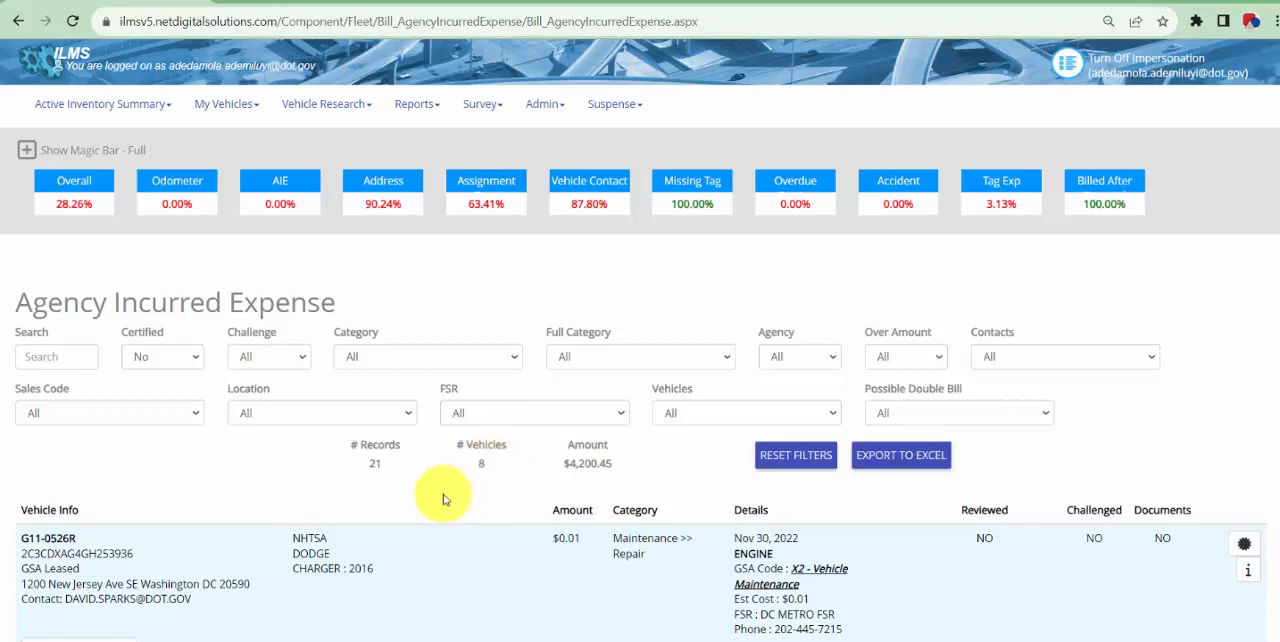
scroll(460, 480, "down", 1)
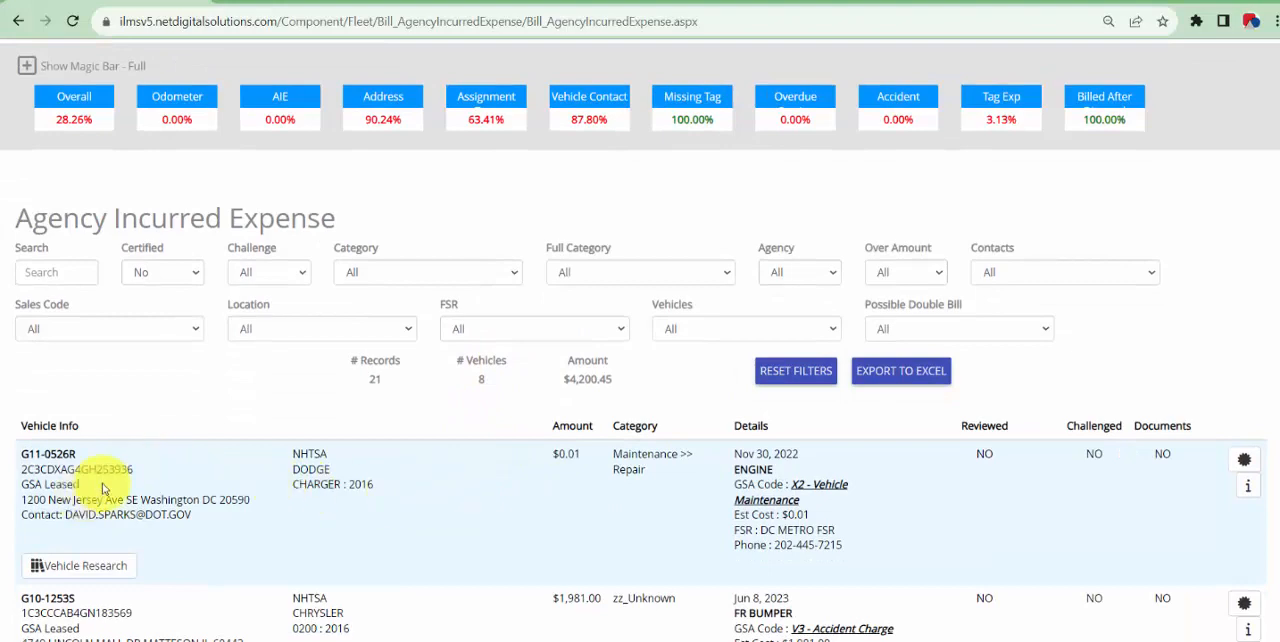
scroll(452, 437, "down", 1)
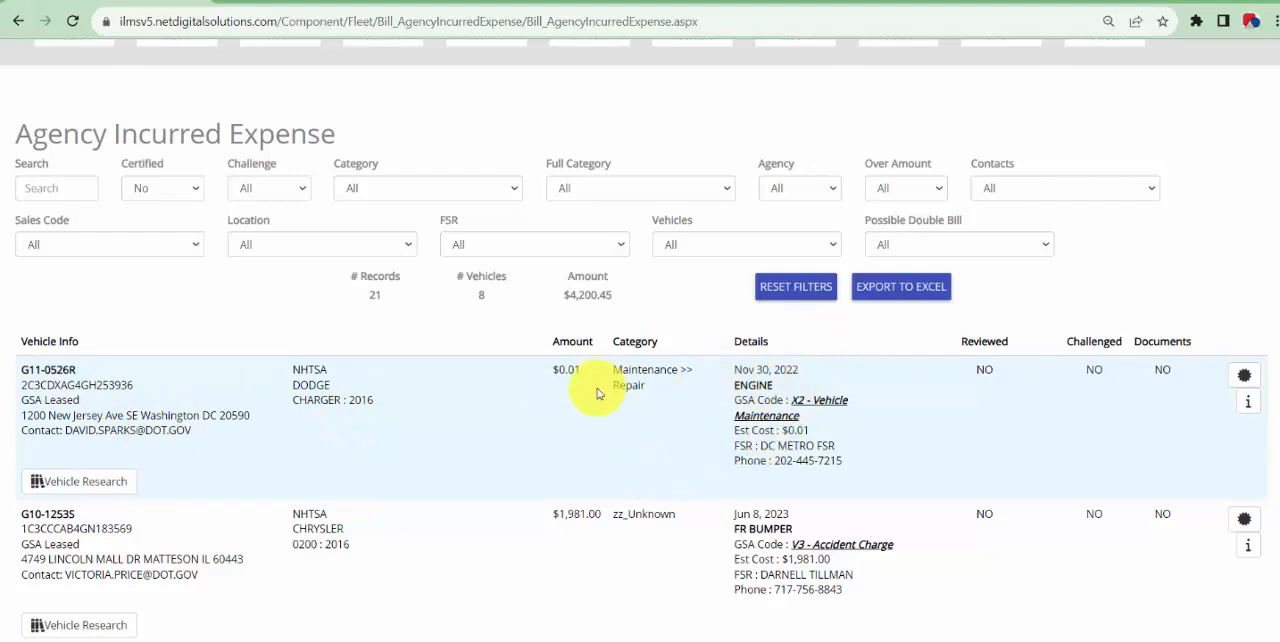
scroll(591, 408, "down", 1)
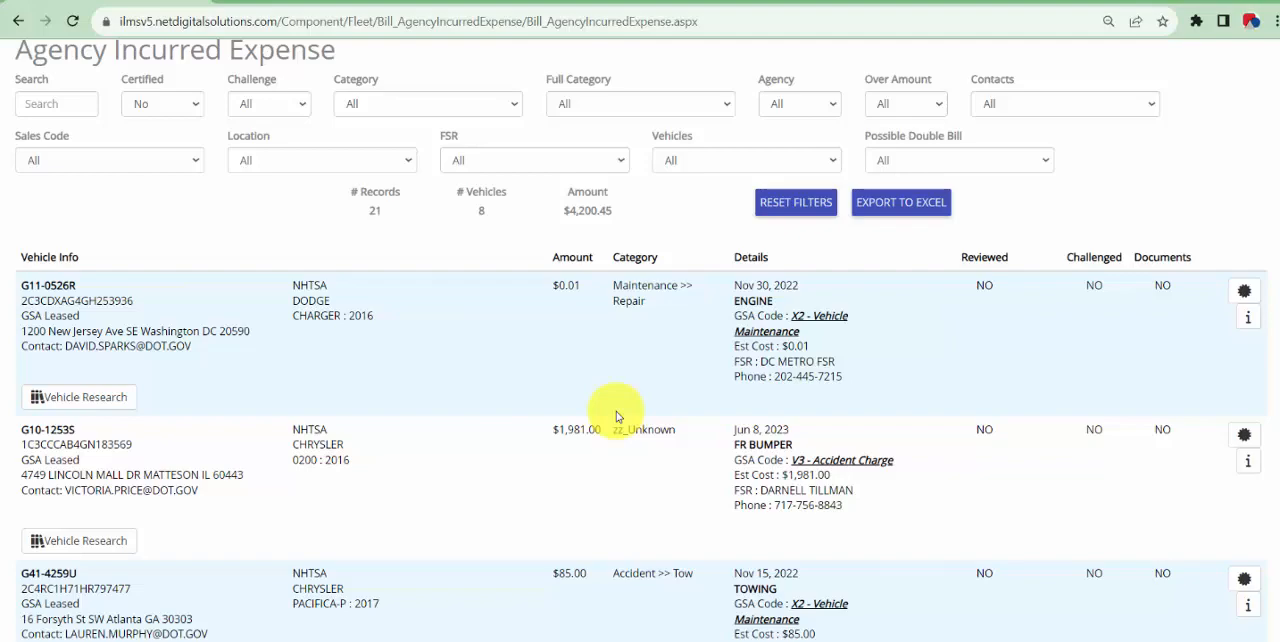
scroll(612, 417, "down", 3)
scroll(591, 392, "down", 3)
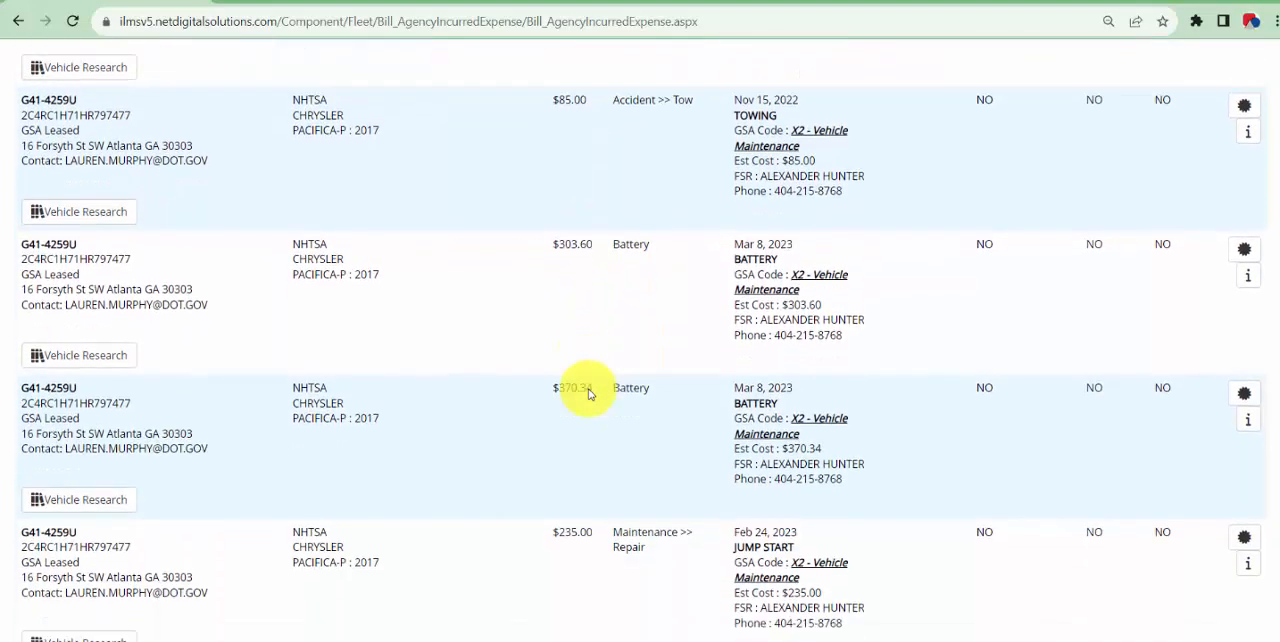
scroll(588, 393, "down", 9)
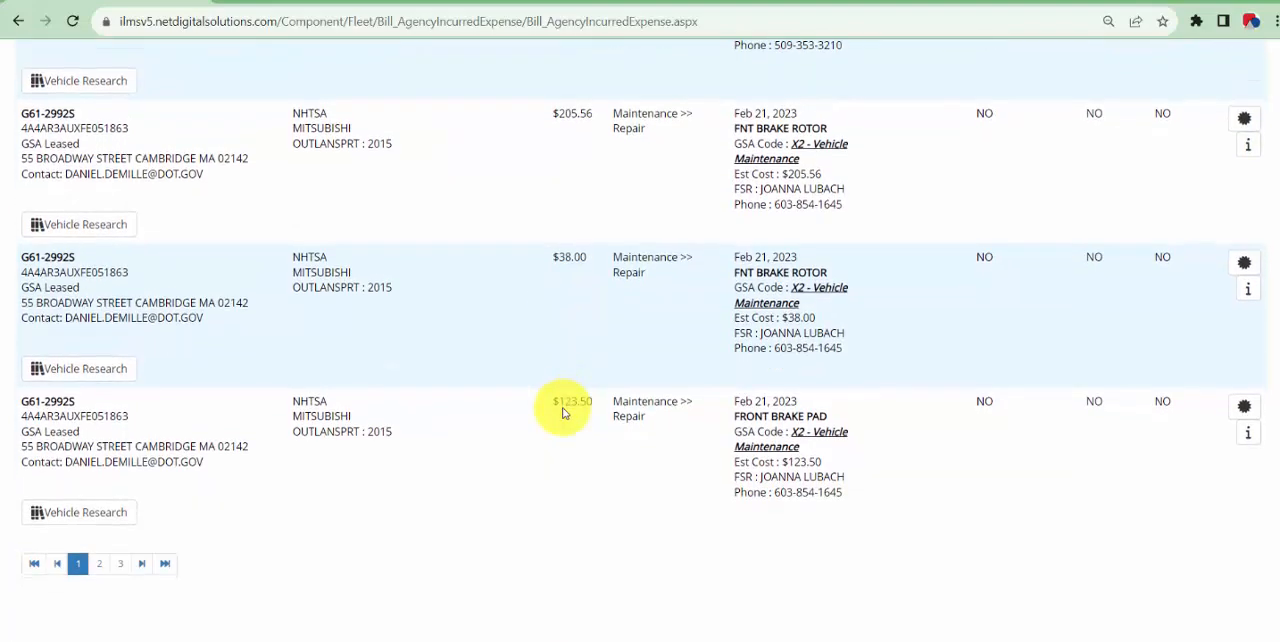
scroll(563, 412, "down", 1)
Go to page 2 of the expense records and find the $225.00 car wash charge
left_click(101, 488)
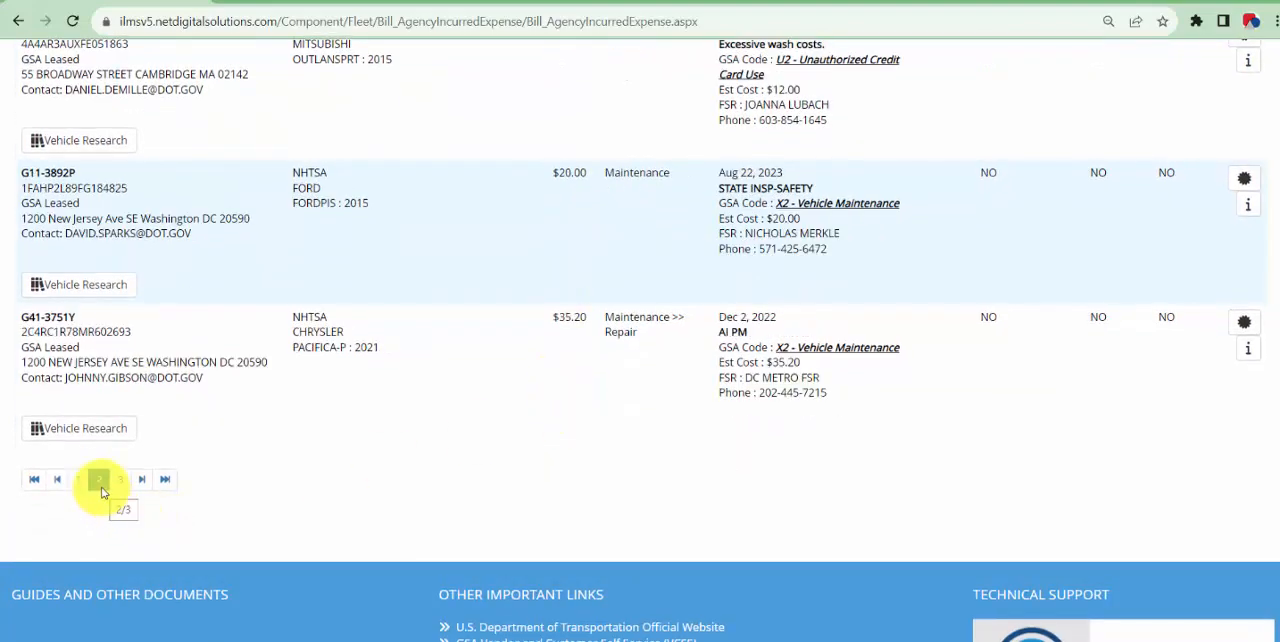
scroll(385, 356, "up", 3)
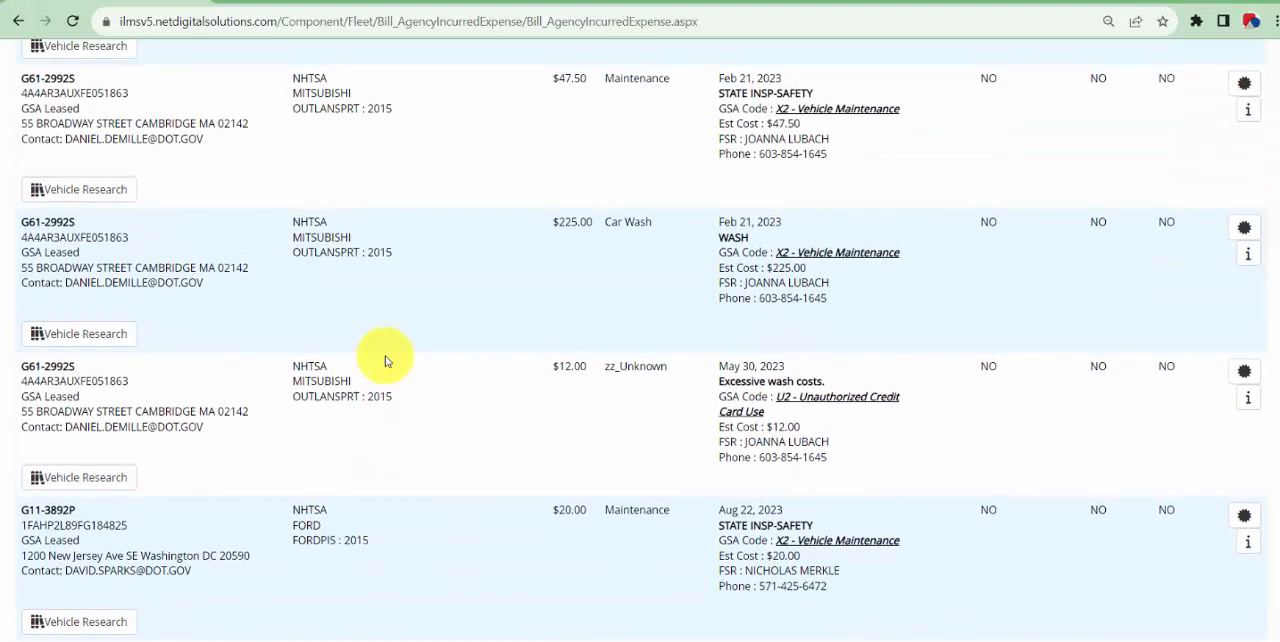
scroll(480, 365, "up", 1)
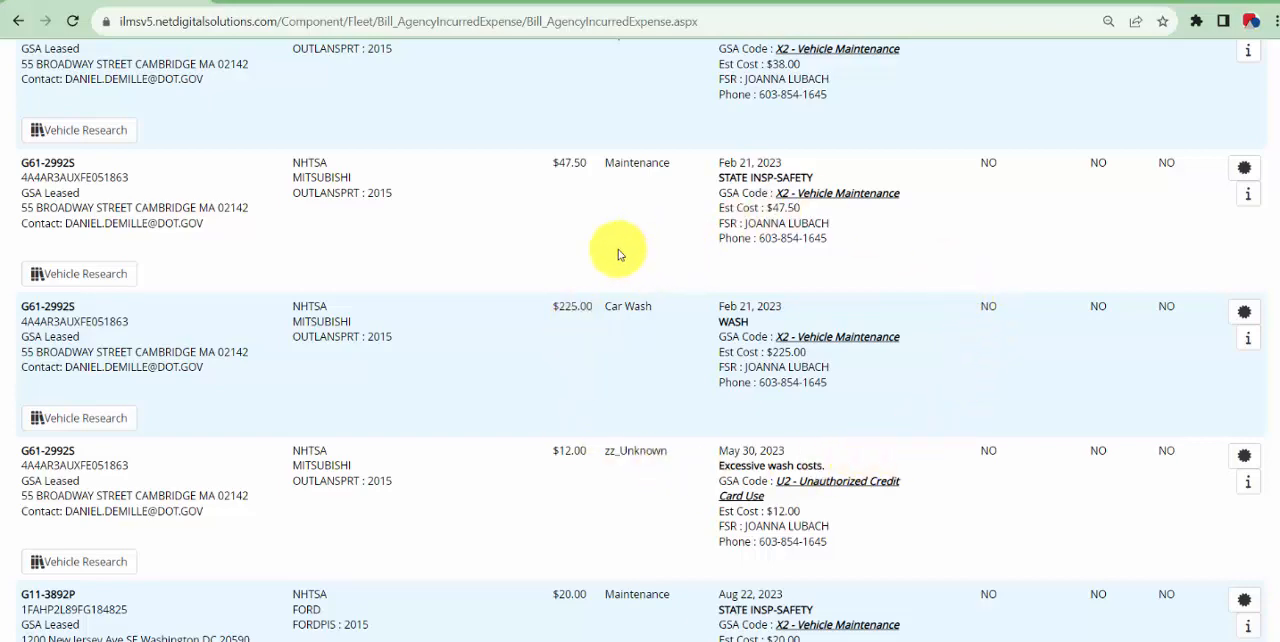
Open the review form for the $225.00 car wash charge, mark it Reviewed and Challenge, and close the form without saving
left_click(1241, 319)
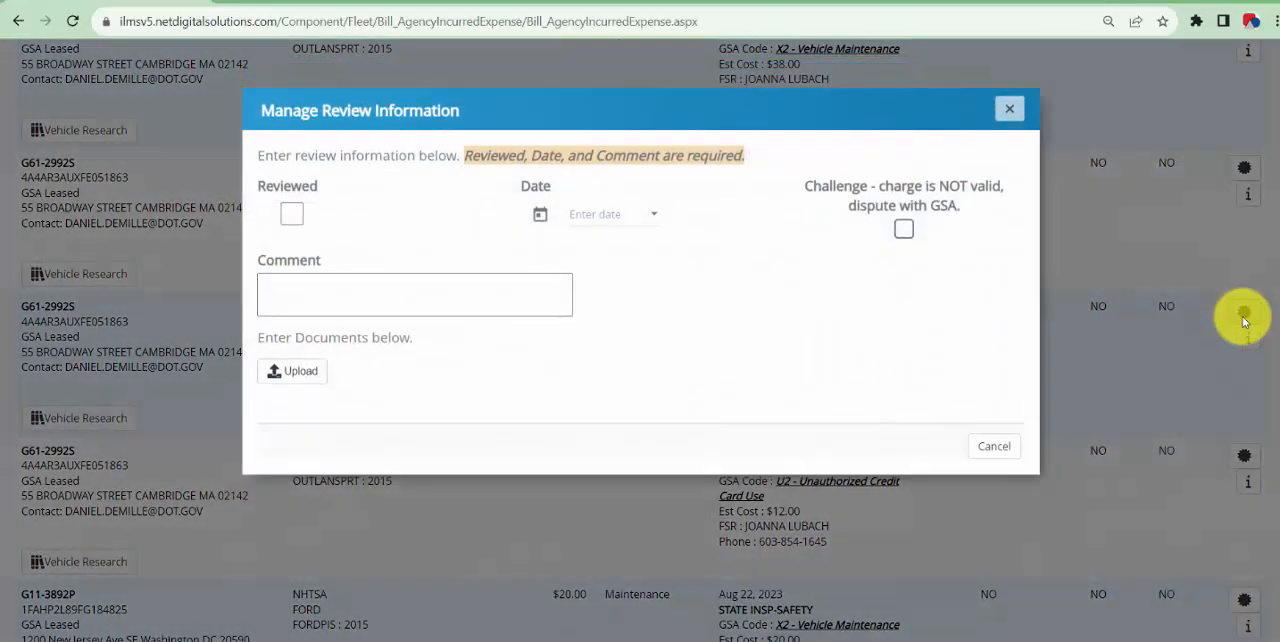
left_click(292, 214)
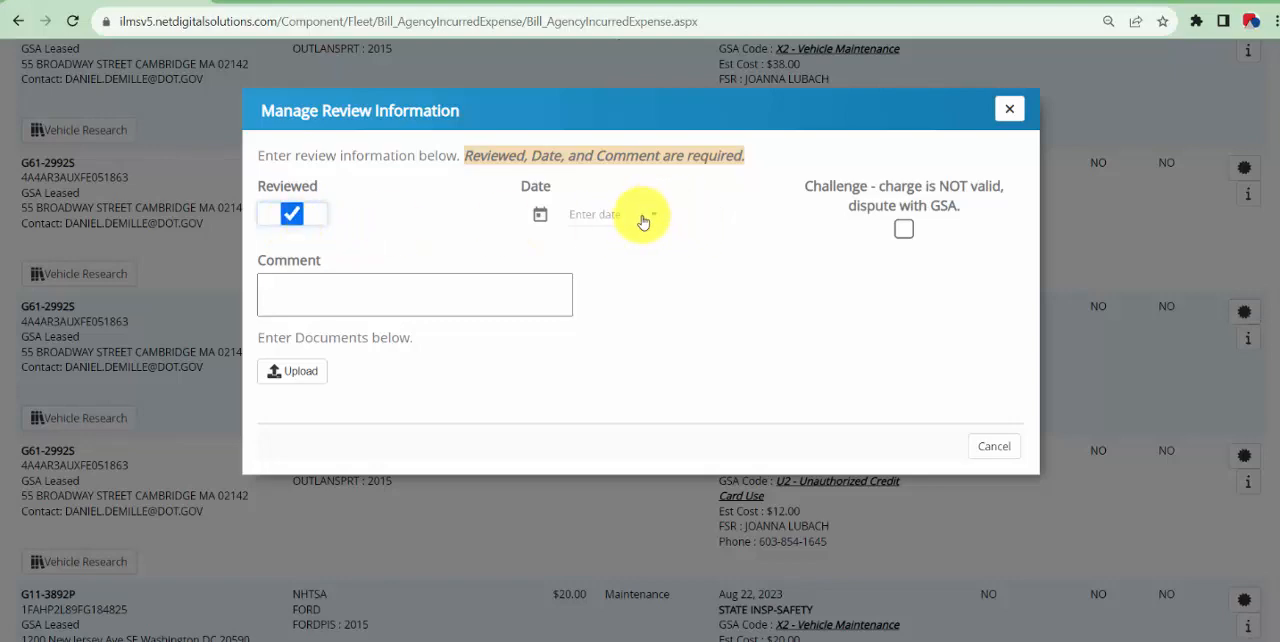
left_click(904, 230)
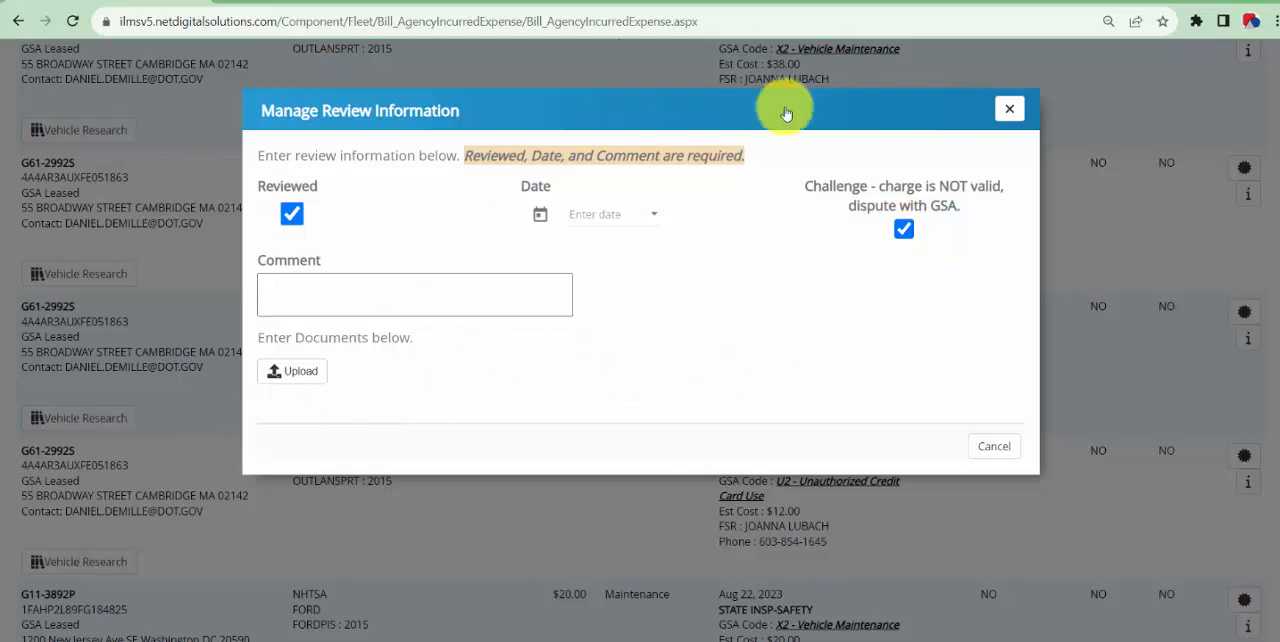
left_click(1010, 110)
Examine the options of the Full Category and Over Amount filters above the expense records without changing them
scroll(608, 309, "up", 6)
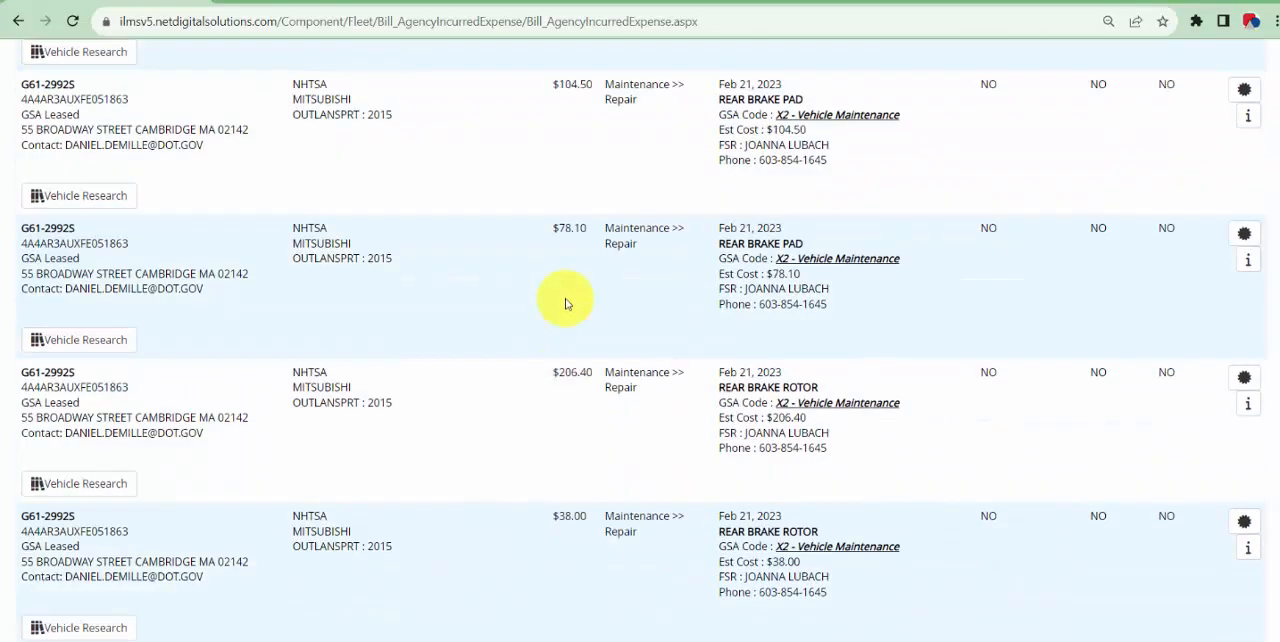
scroll(675, 329, "up", 5)
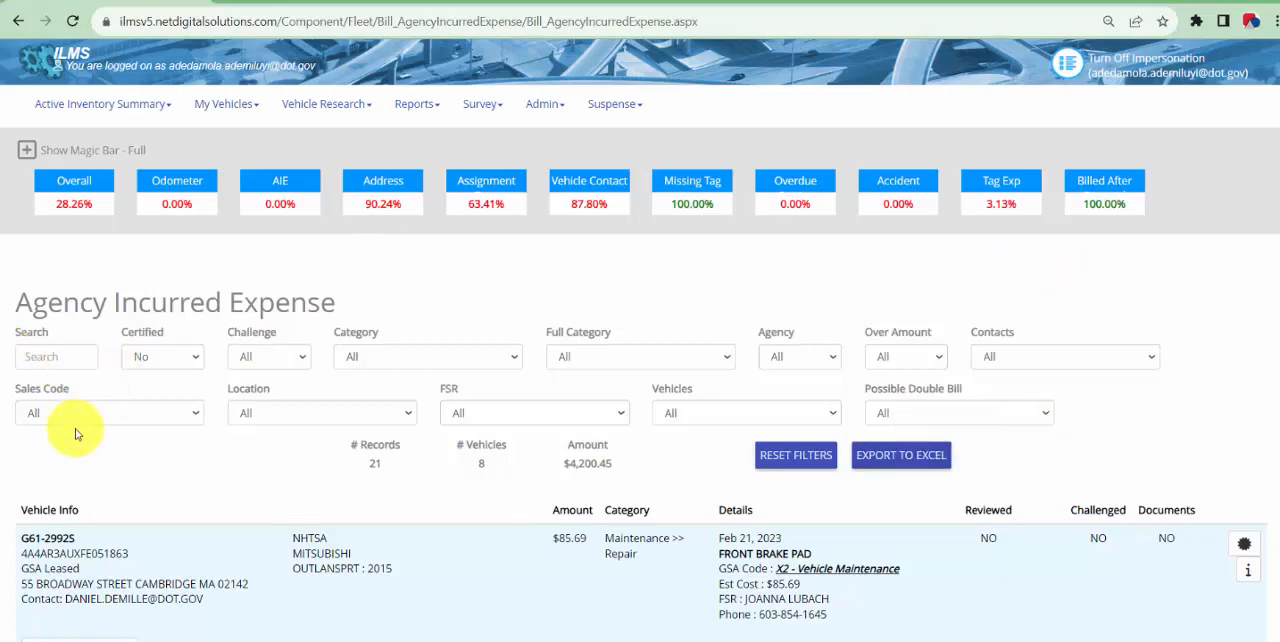
left_click(669, 363)
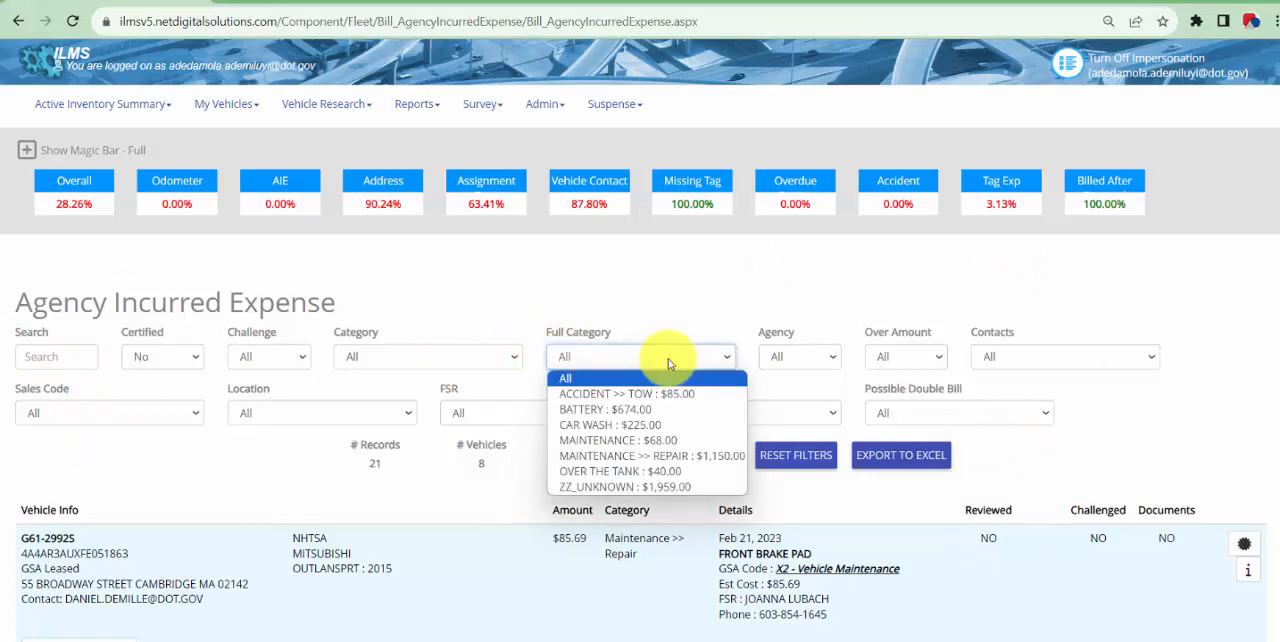
left_click(711, 355)
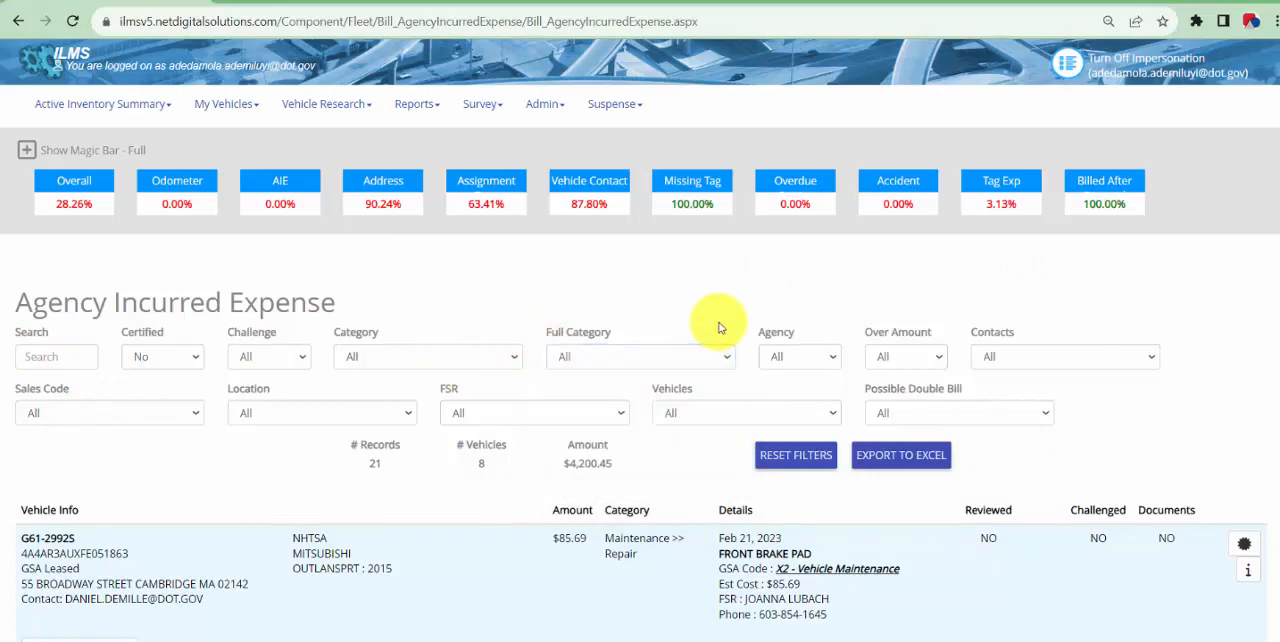
left_click(920, 362)
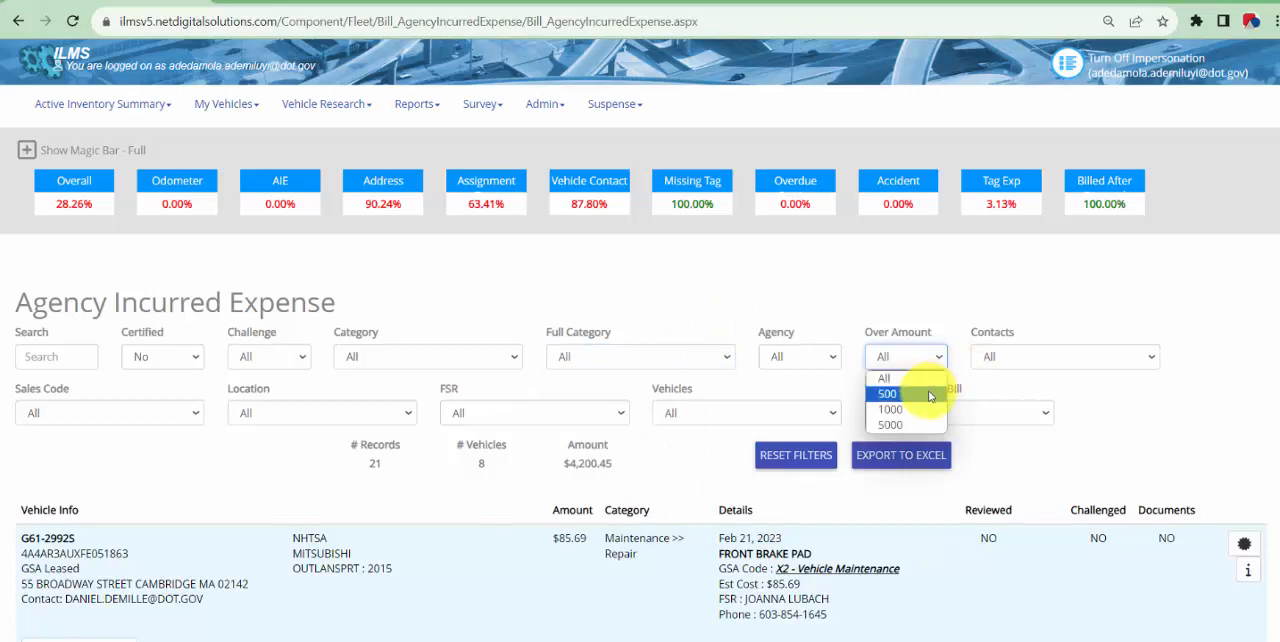
left_click(962, 318)
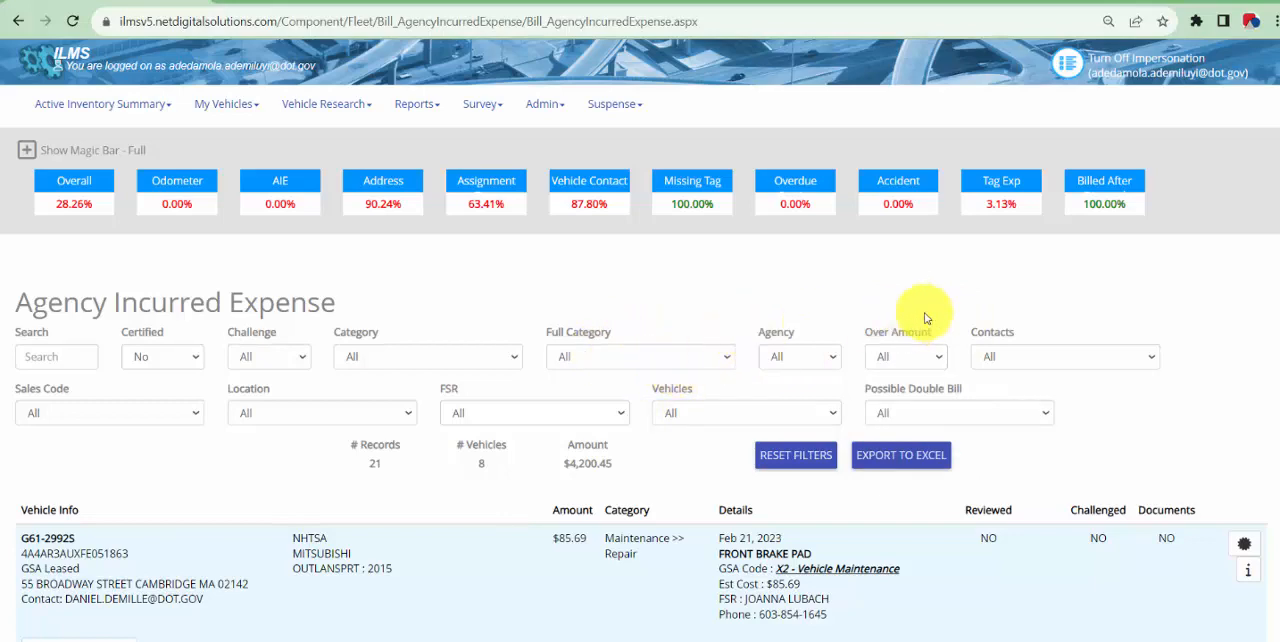
scroll(305, 480, "down", 2)
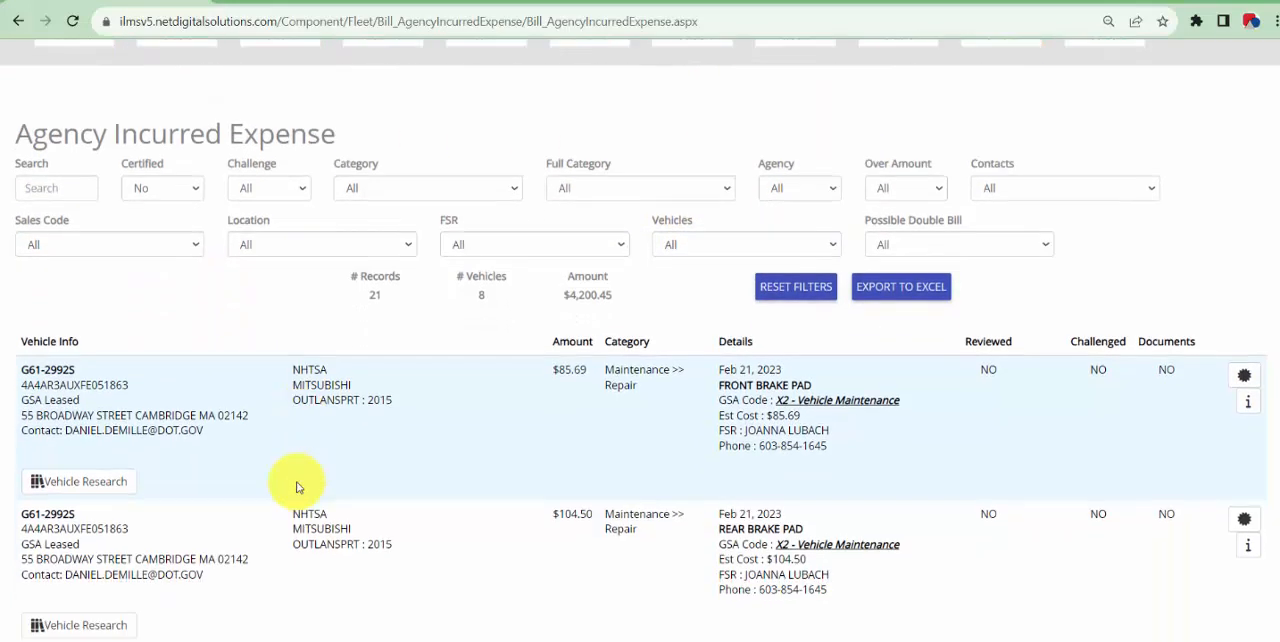
scroll(918, 325, "up", 2)
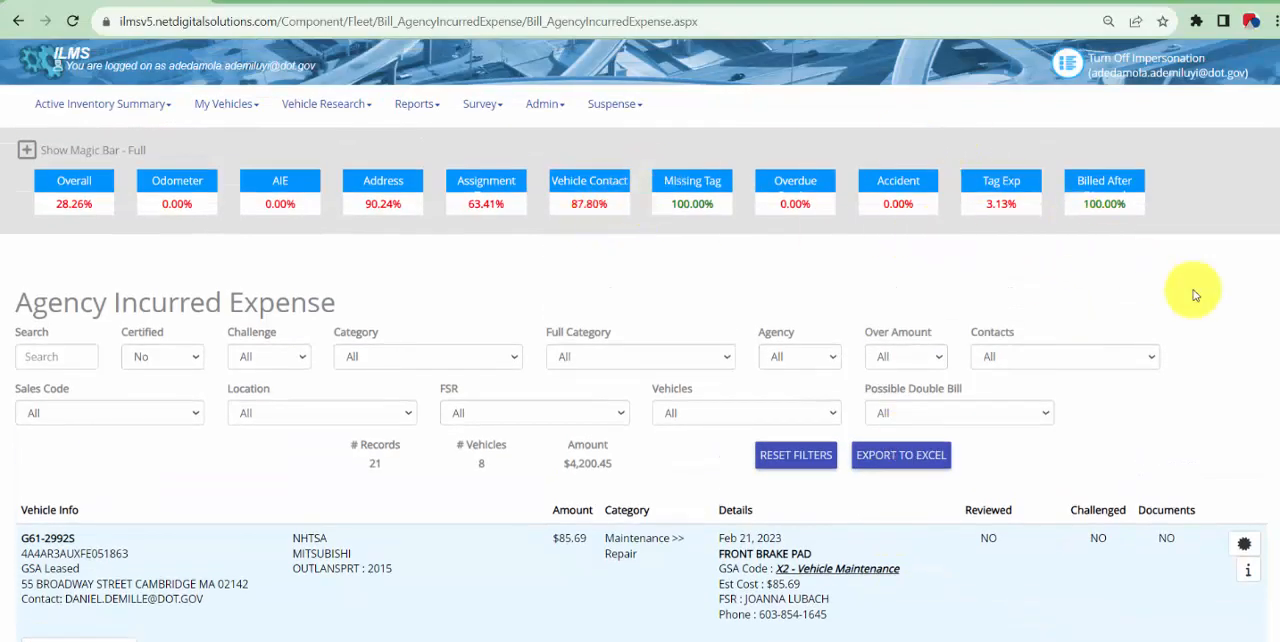
scroll(1214, 305, "down", 3)
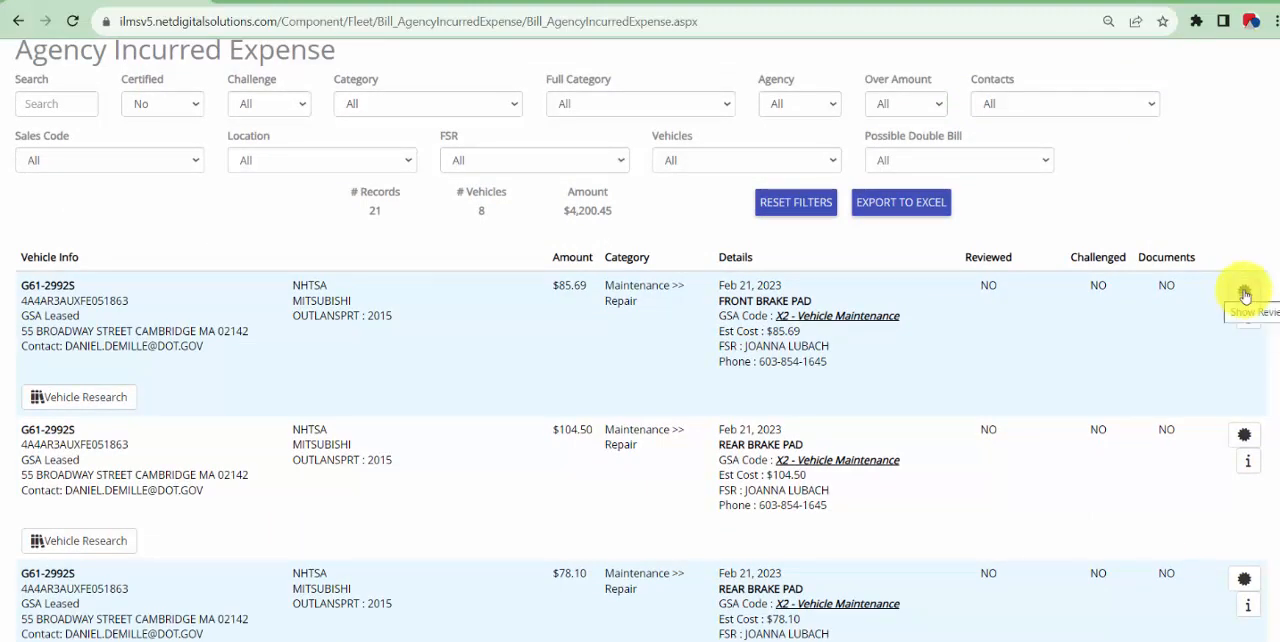
Expand the magic bar to full size and open the Missing Address list from the Address metric
scroll(161, 580, "up", 3)
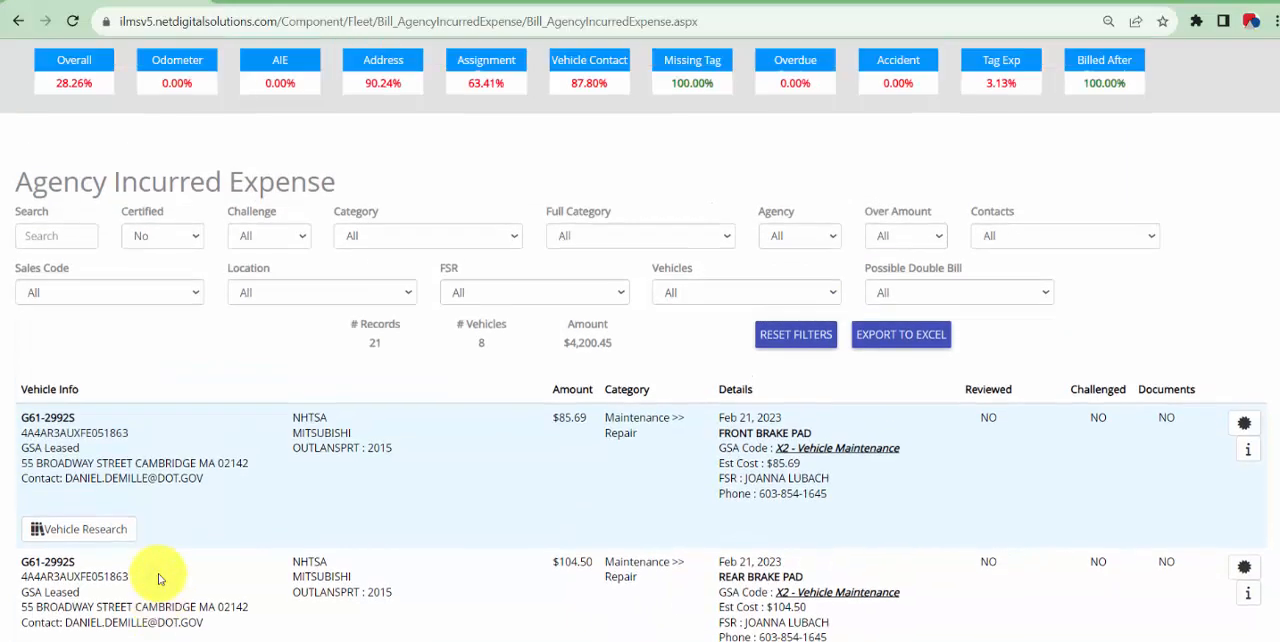
left_click(400, 147)
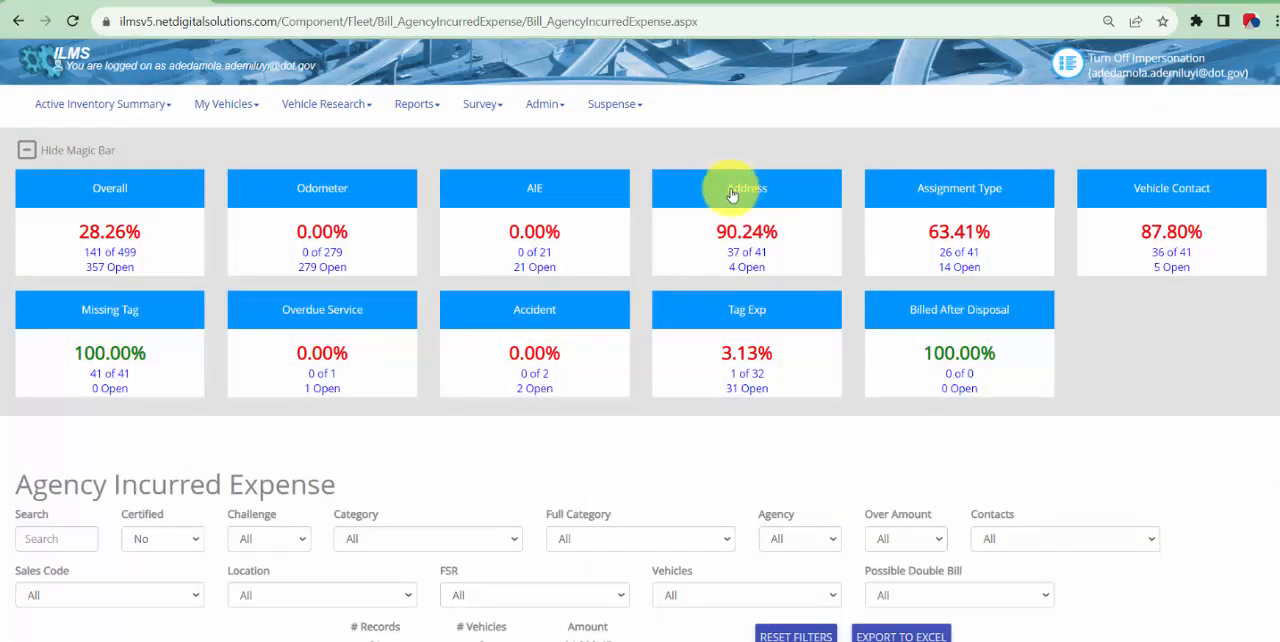
left_click(731, 194)
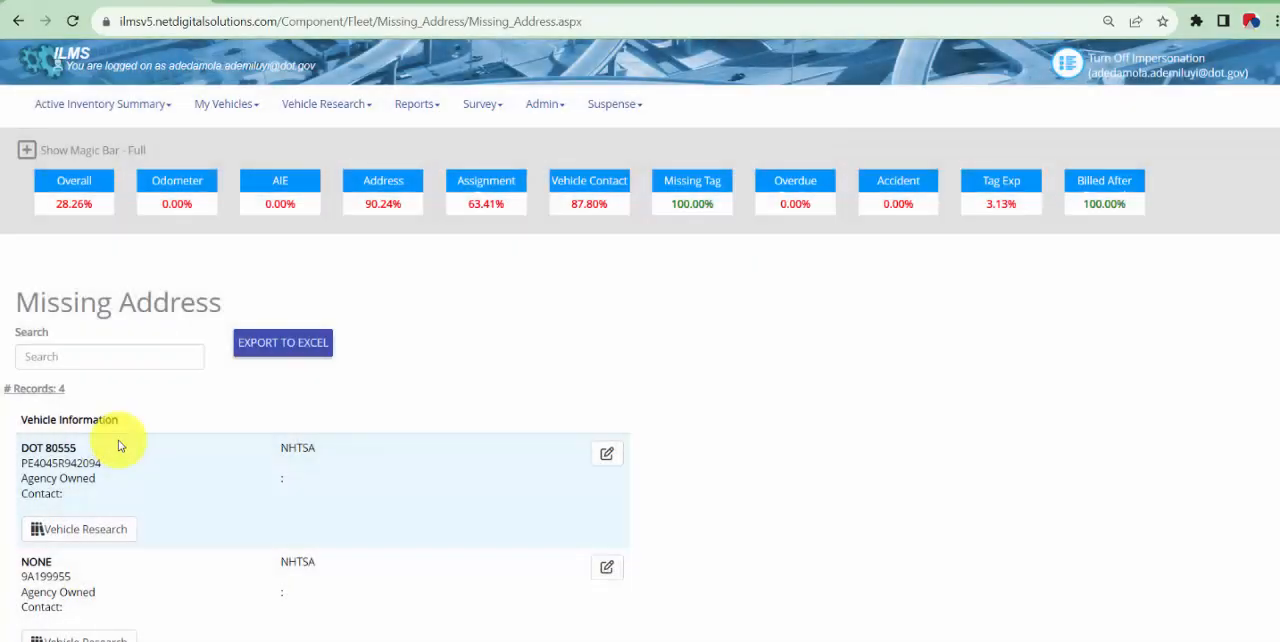
View the address entry form for the first vehicle in the Missing Address list and close it without entering anything
scroll(320, 430, "down", 1)
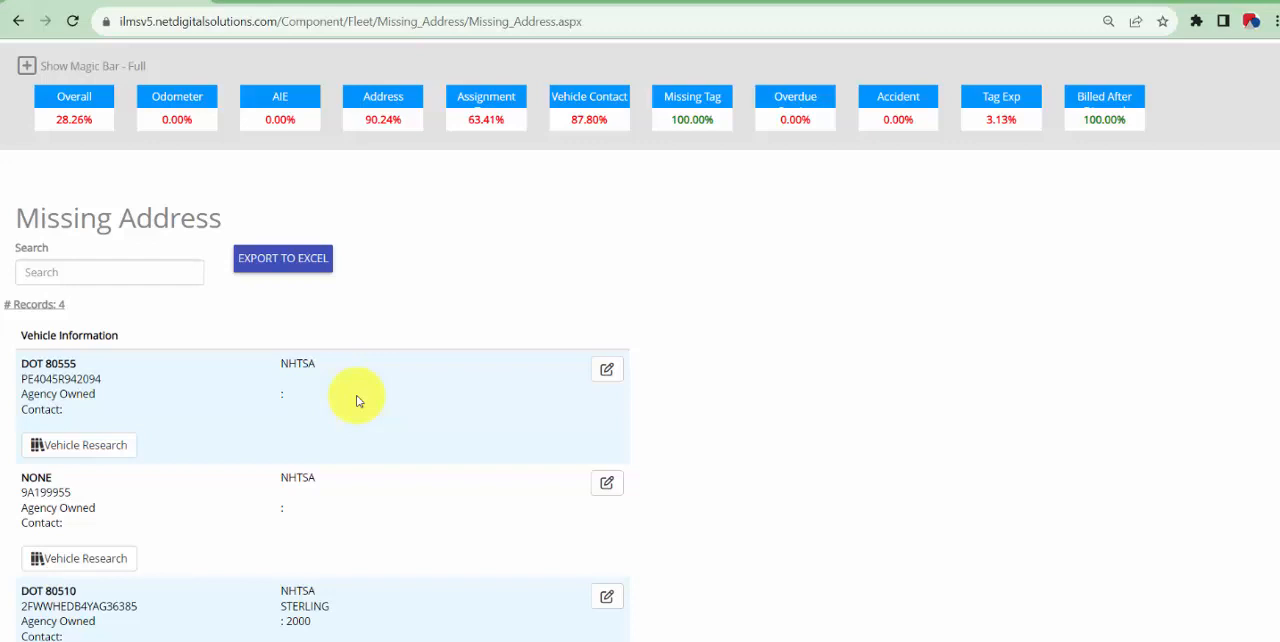
left_click(609, 370)
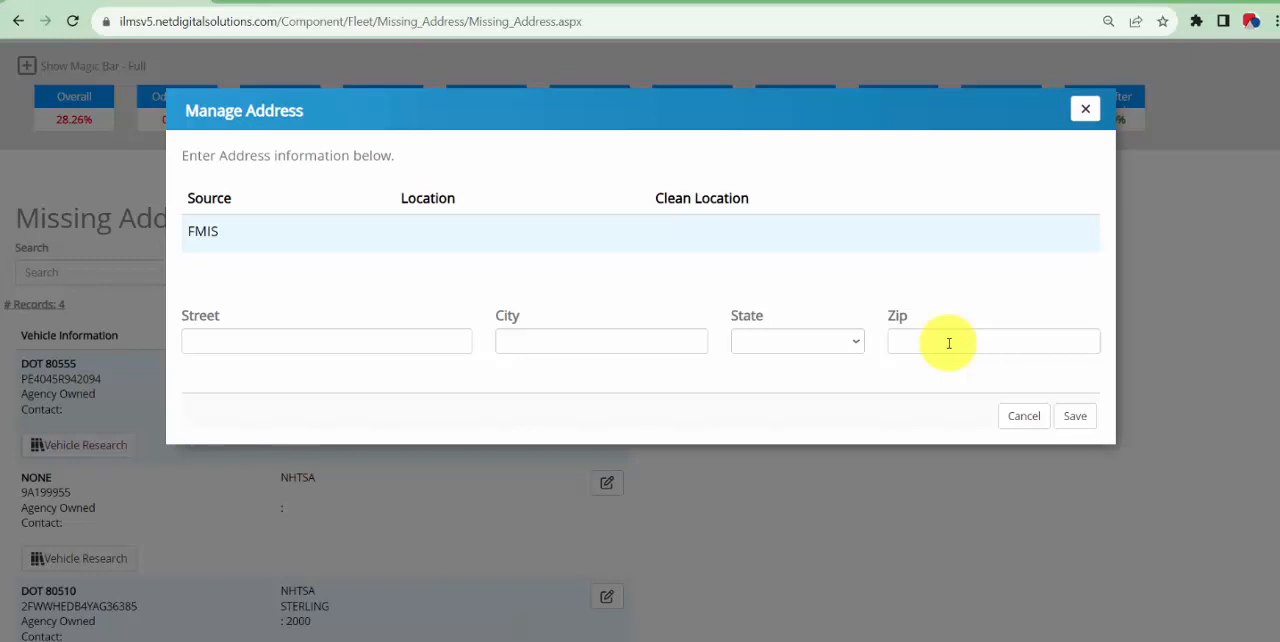
left_click(1083, 108)
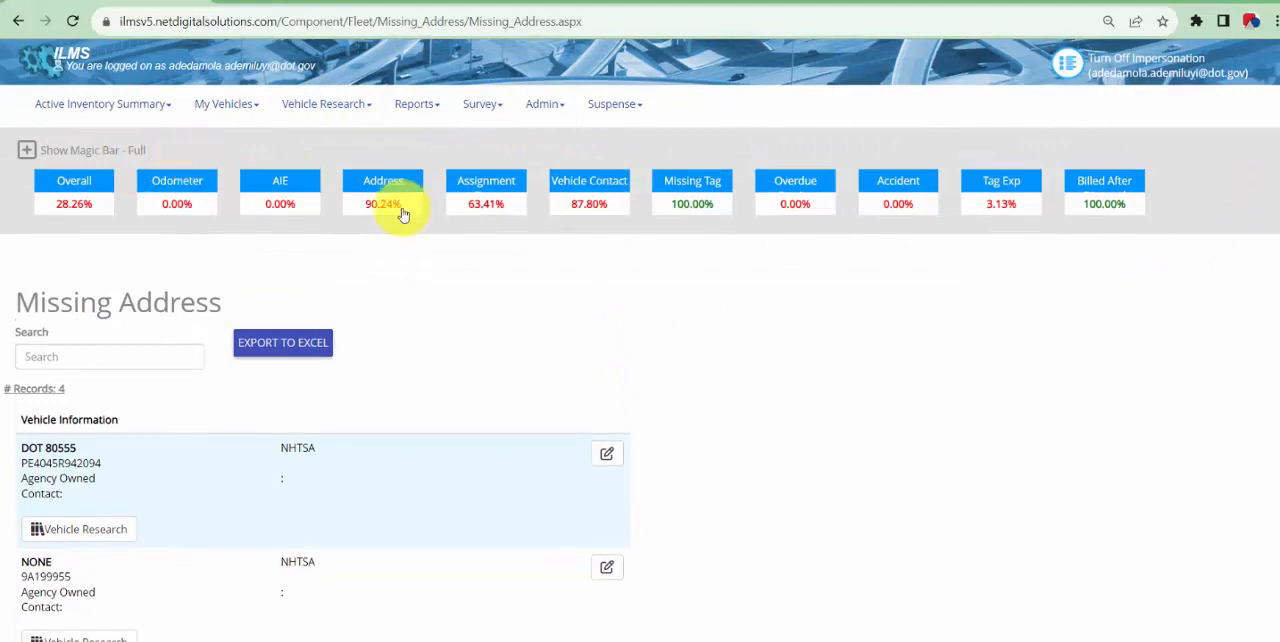
Hide the magic bar and show it again in its small size
left_click(165, 160)
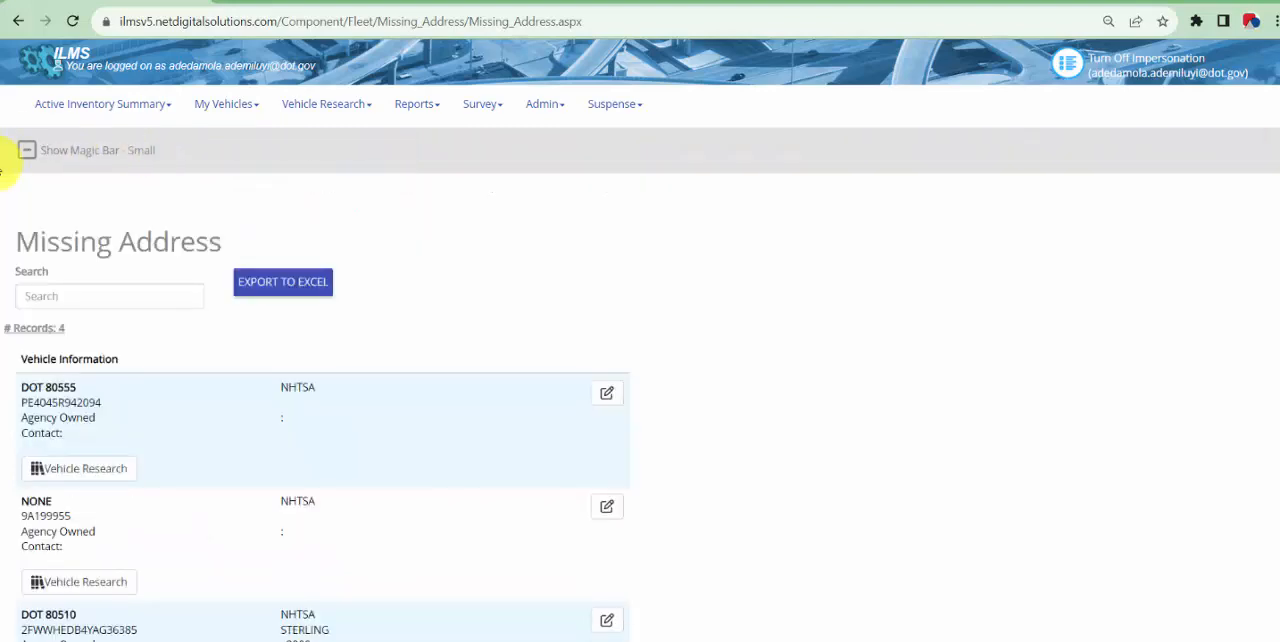
left_click(72, 166)
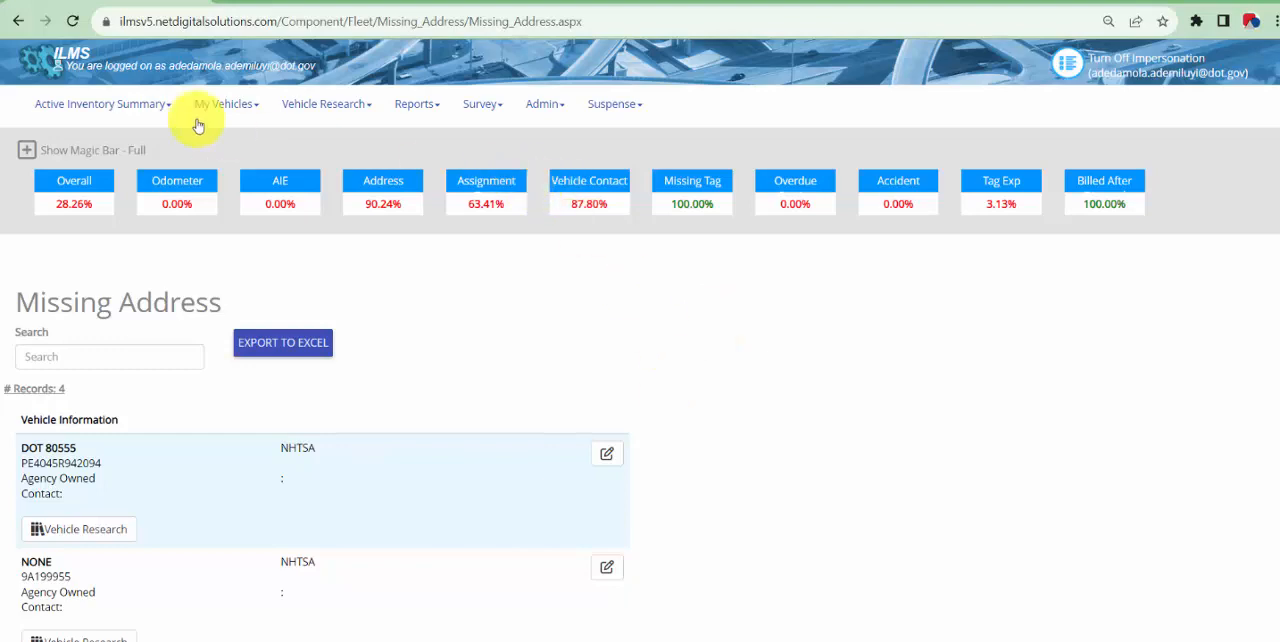
Open the Active Inventory Summary, examine the inventory by Ownership, and switch to the inventory by Mode report
left_click(122, 104)
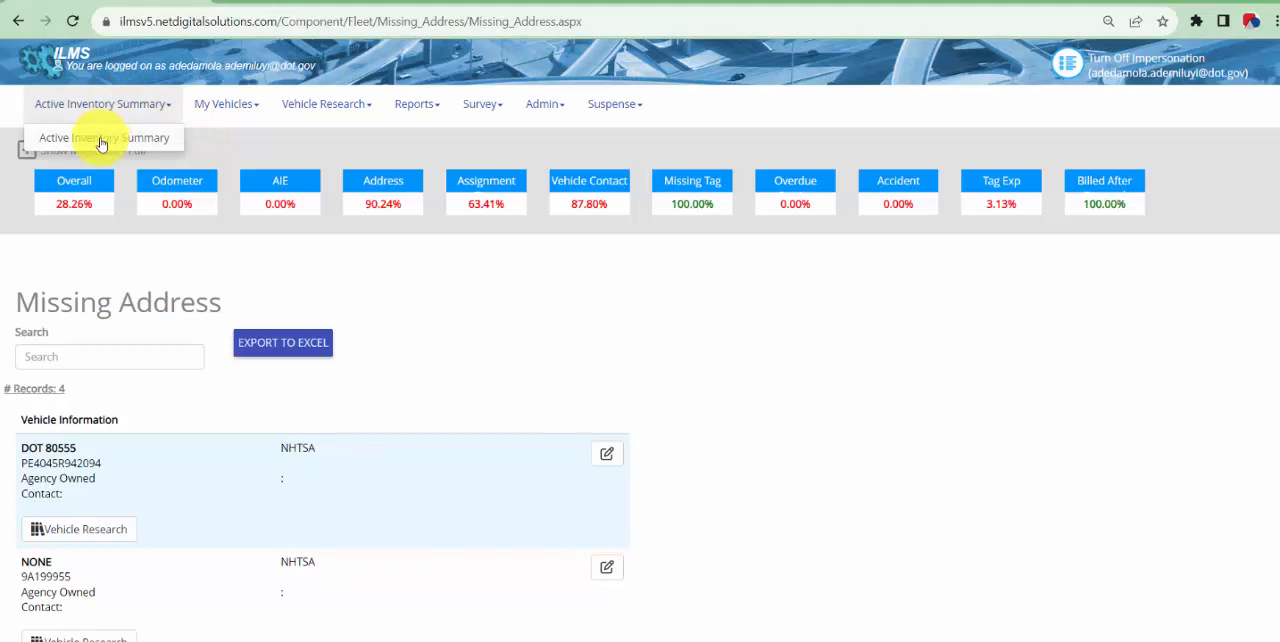
left_click(101, 143)
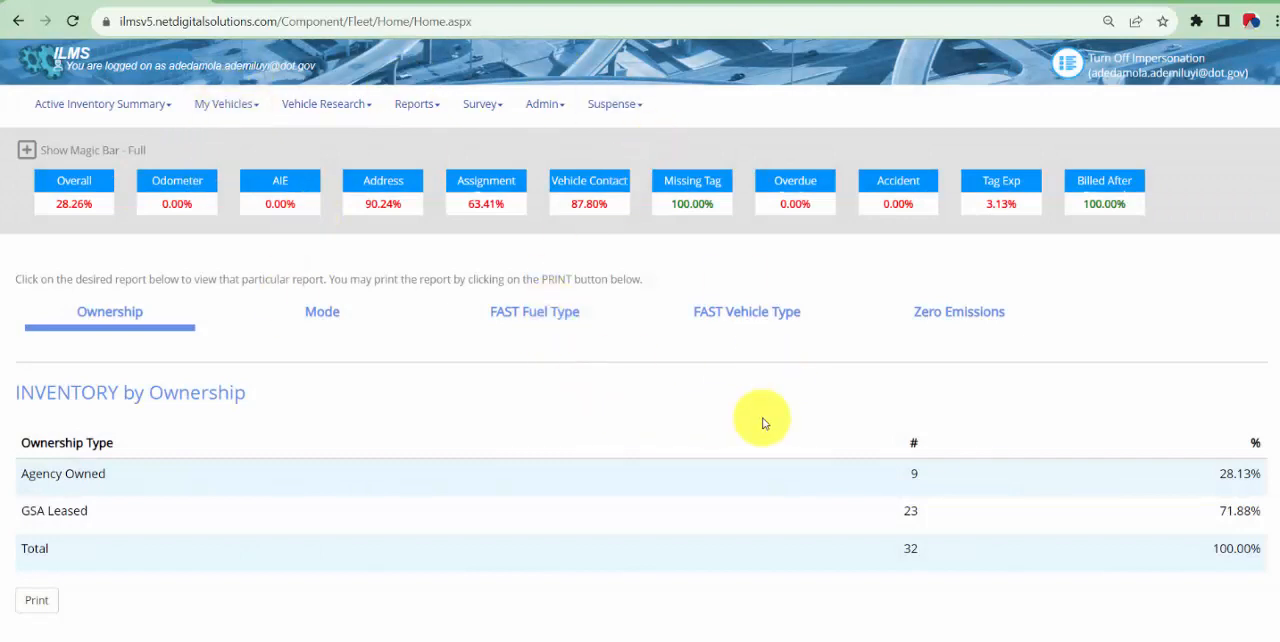
scroll(762, 423, "down", 1)
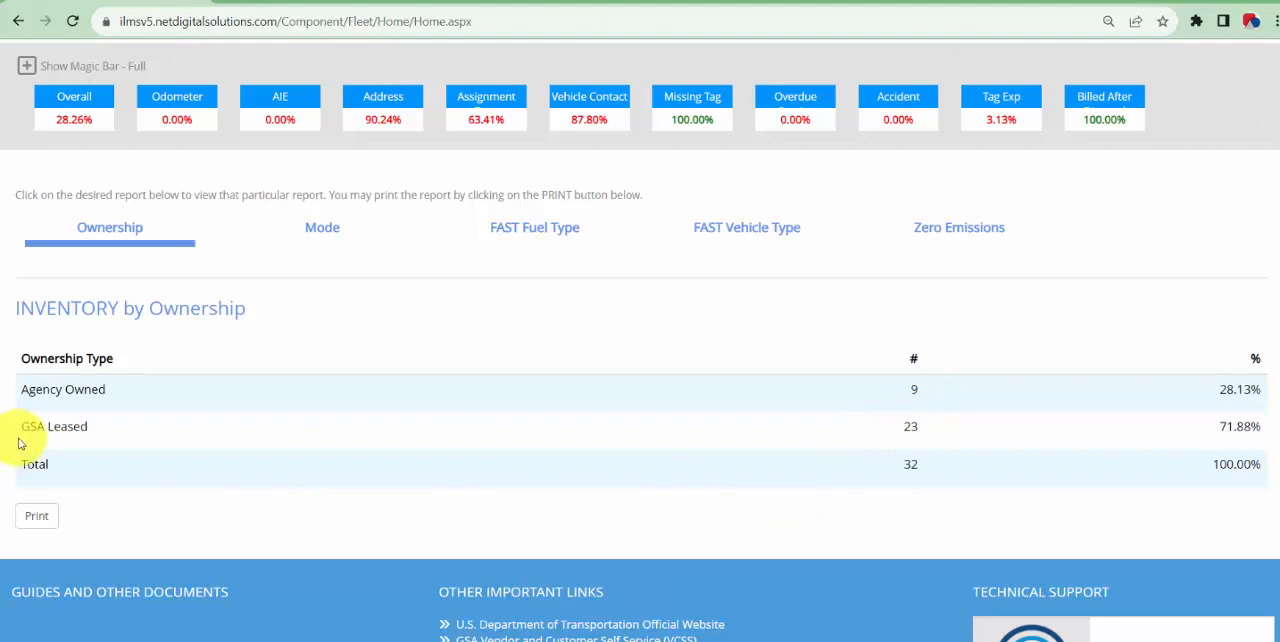
scroll(374, 402, "up", 1)
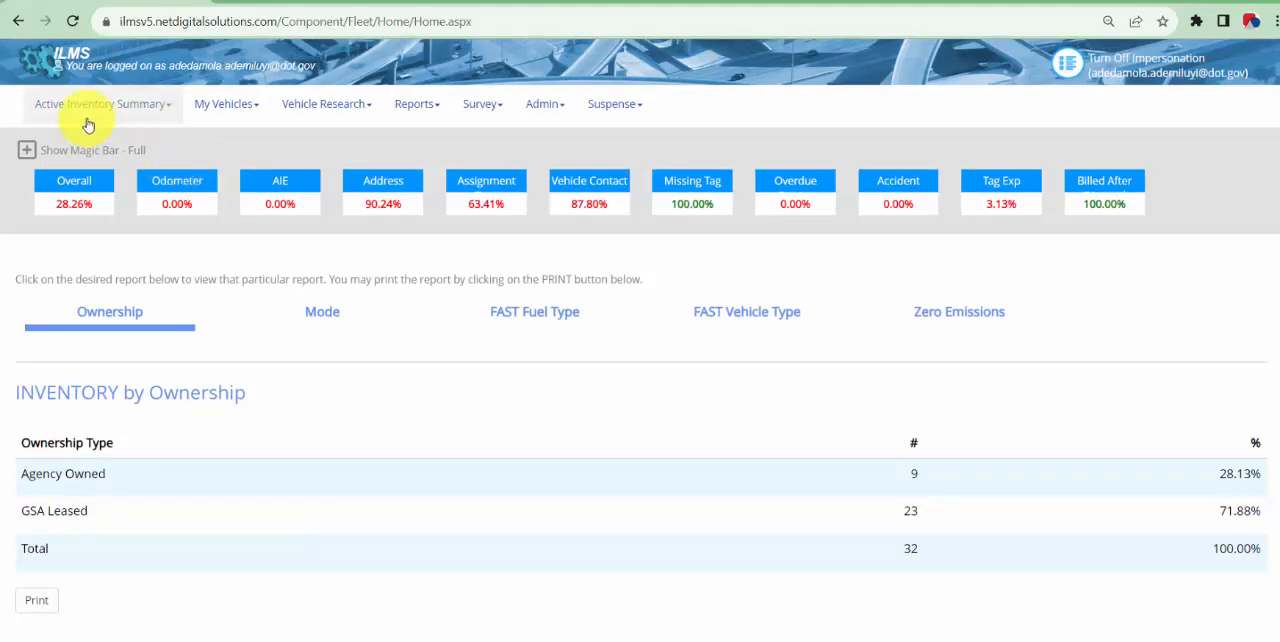
scroll(130, 402, "down", 1)
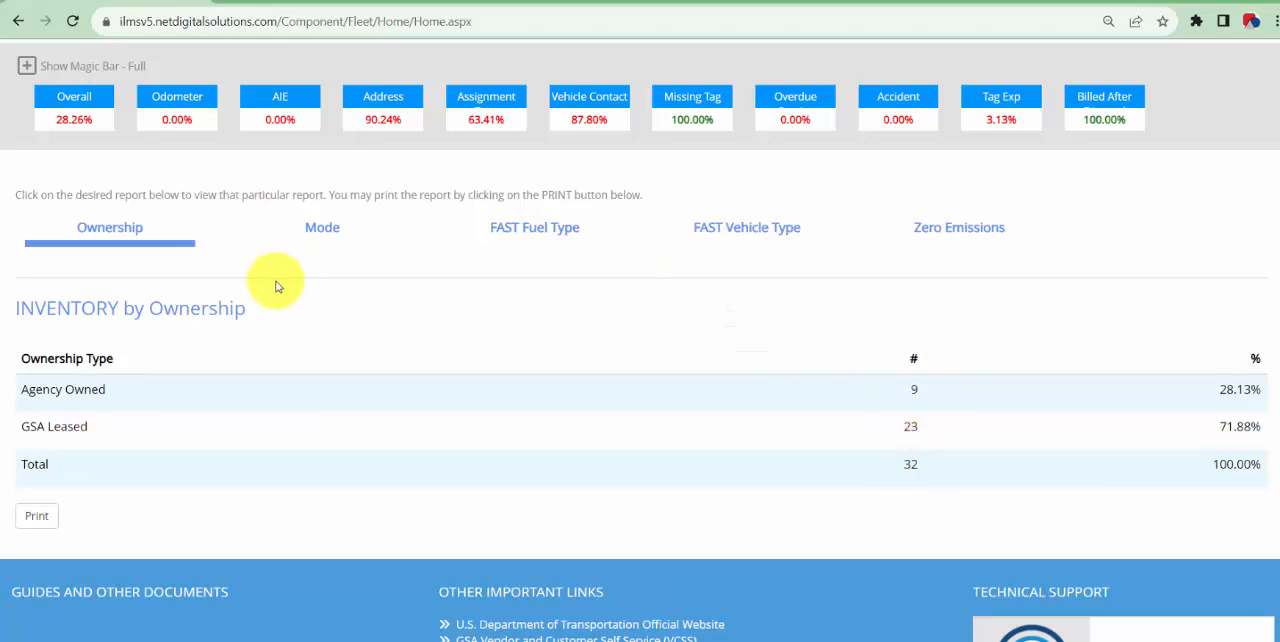
left_click(338, 237)
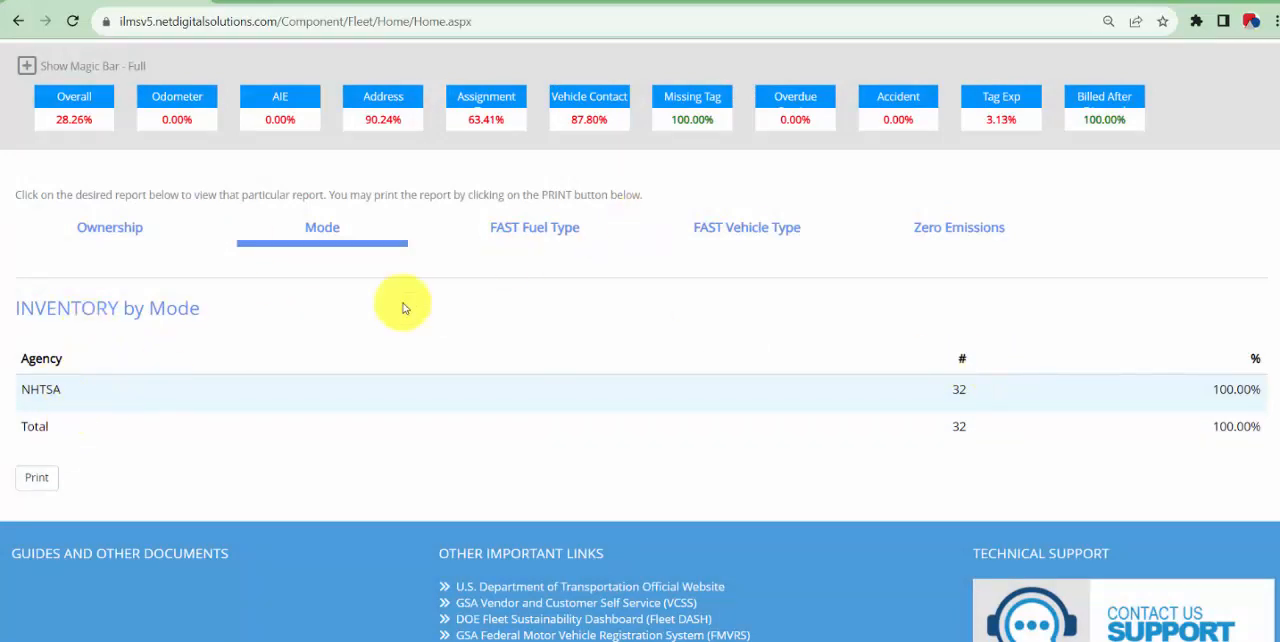
Go through the remaining inventory summary reports: FAST Fuel Type, FAST Vehicle Type and Zero Emissions
left_click(518, 225)
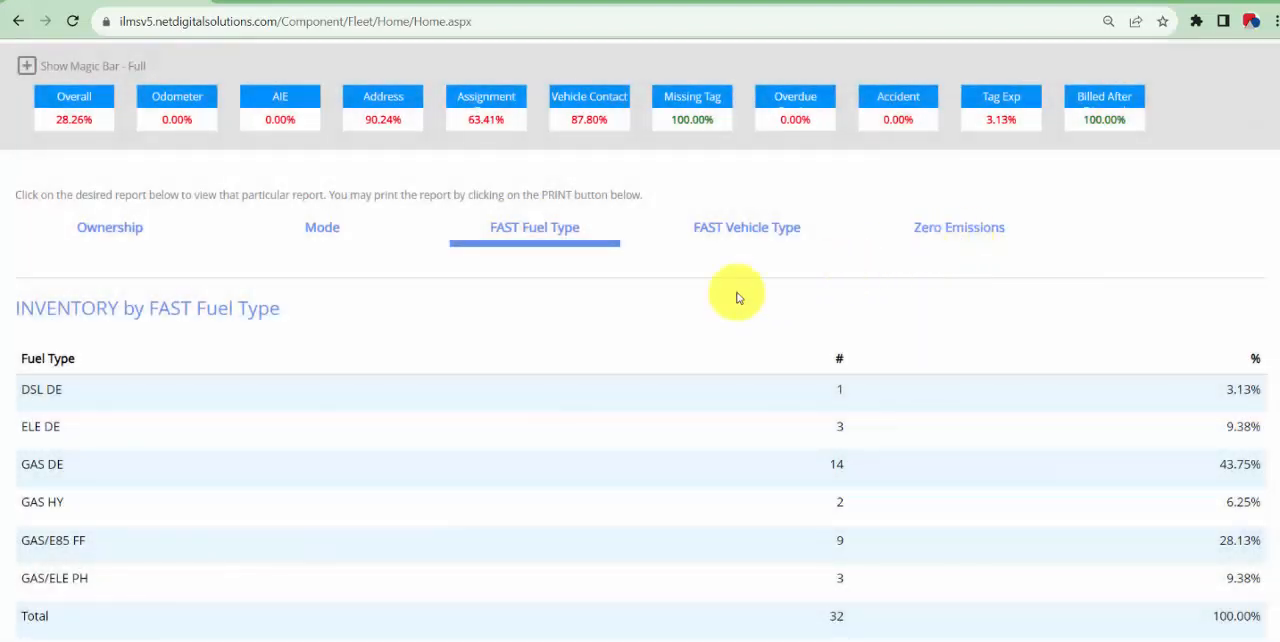
scroll(458, 340, "down", 1)
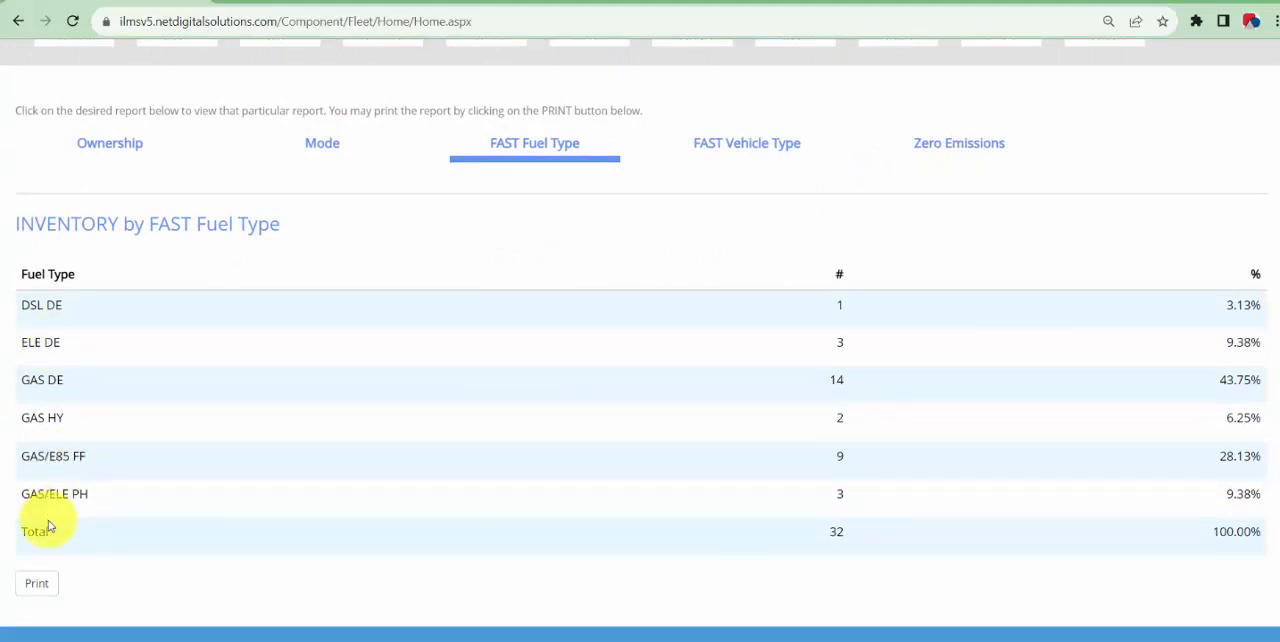
left_click(769, 140)
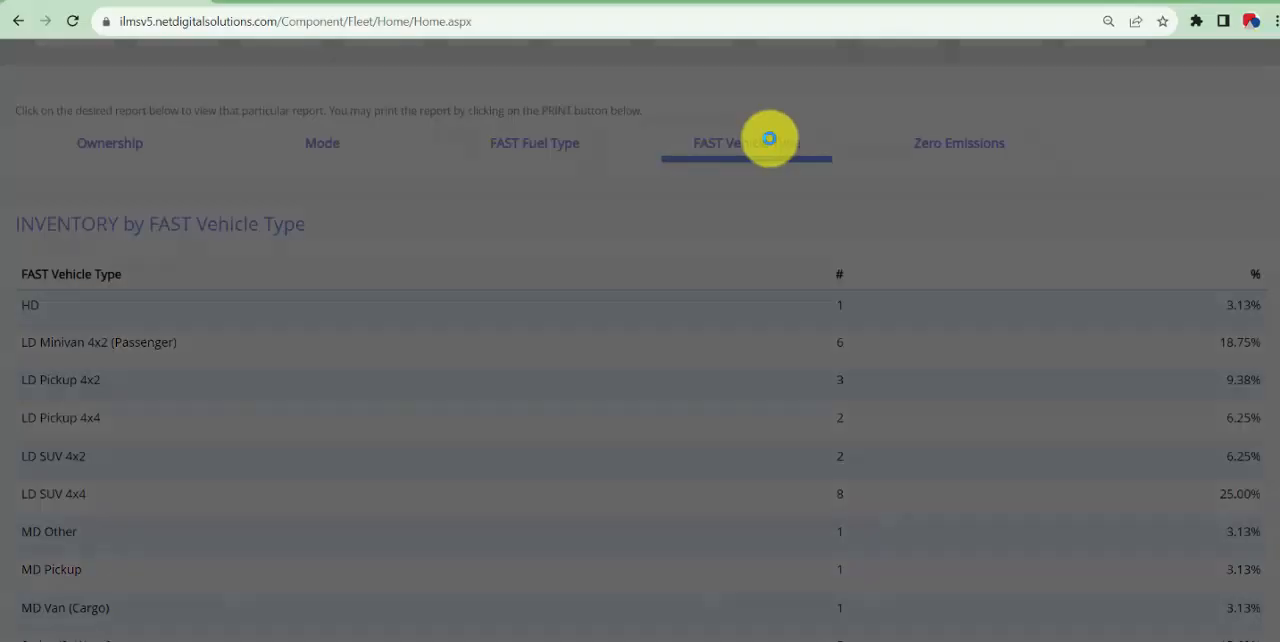
scroll(258, 265, "down", 1)
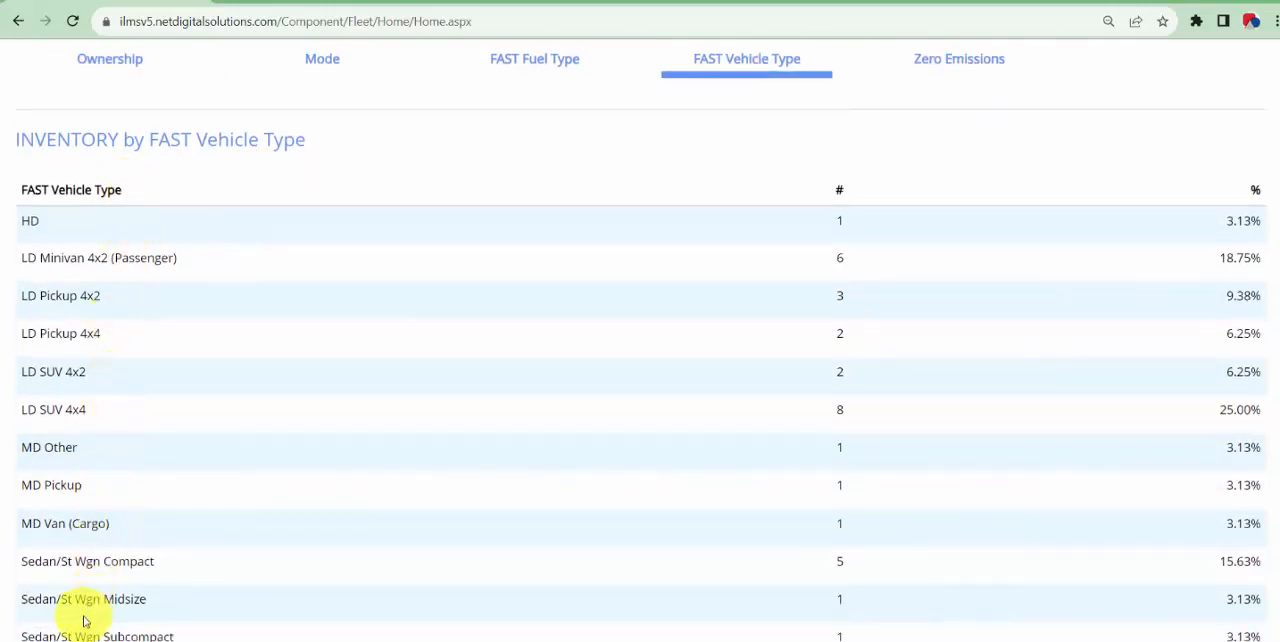
scroll(640, 394, "up", 1)
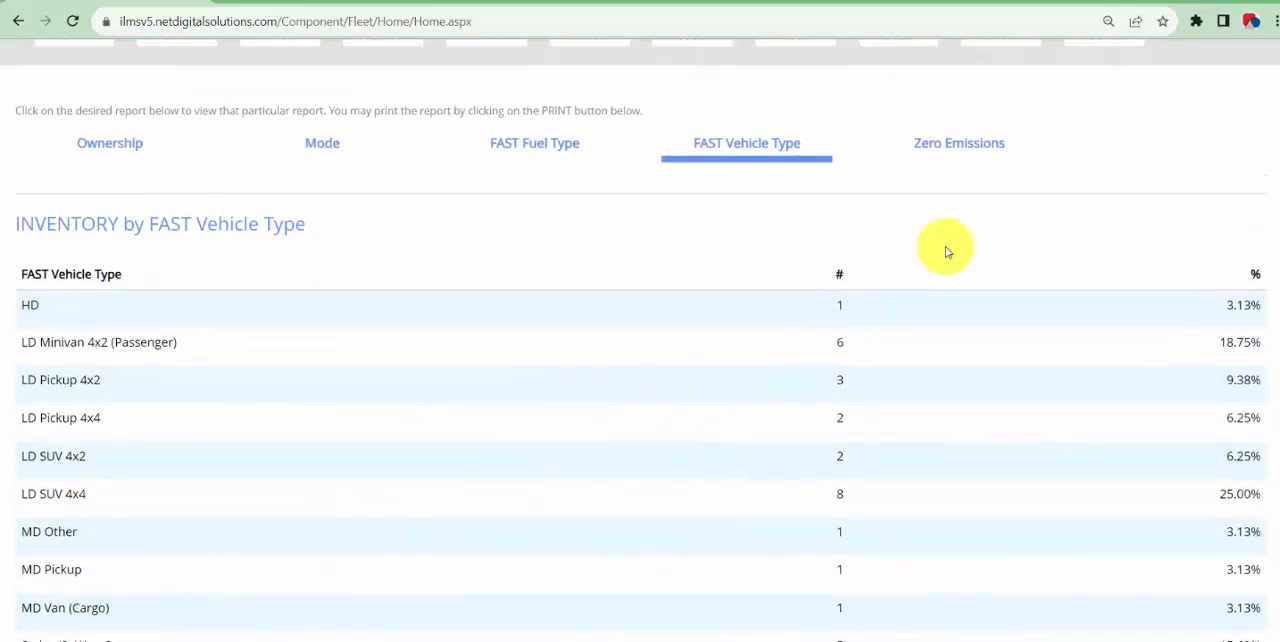
left_click(984, 158)
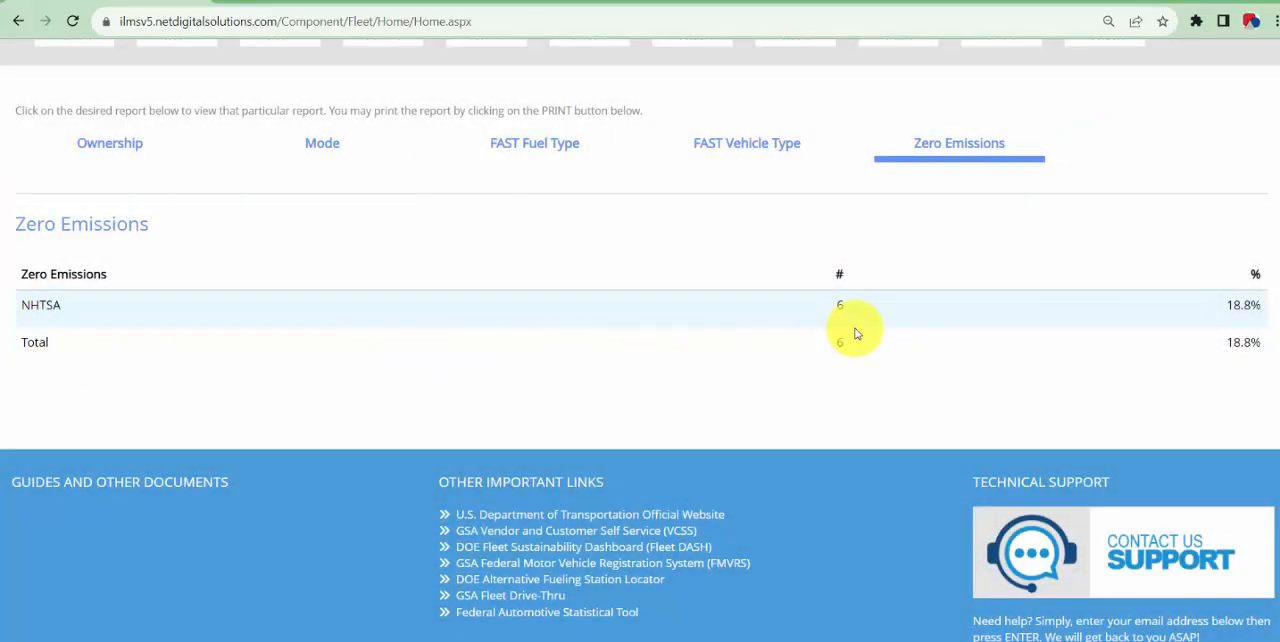
Open the My Vehicles page and examine the active vehicle records, including the VIN, agency, vehicle info, ownership and status columns
scroll(834, 338, "up", 2)
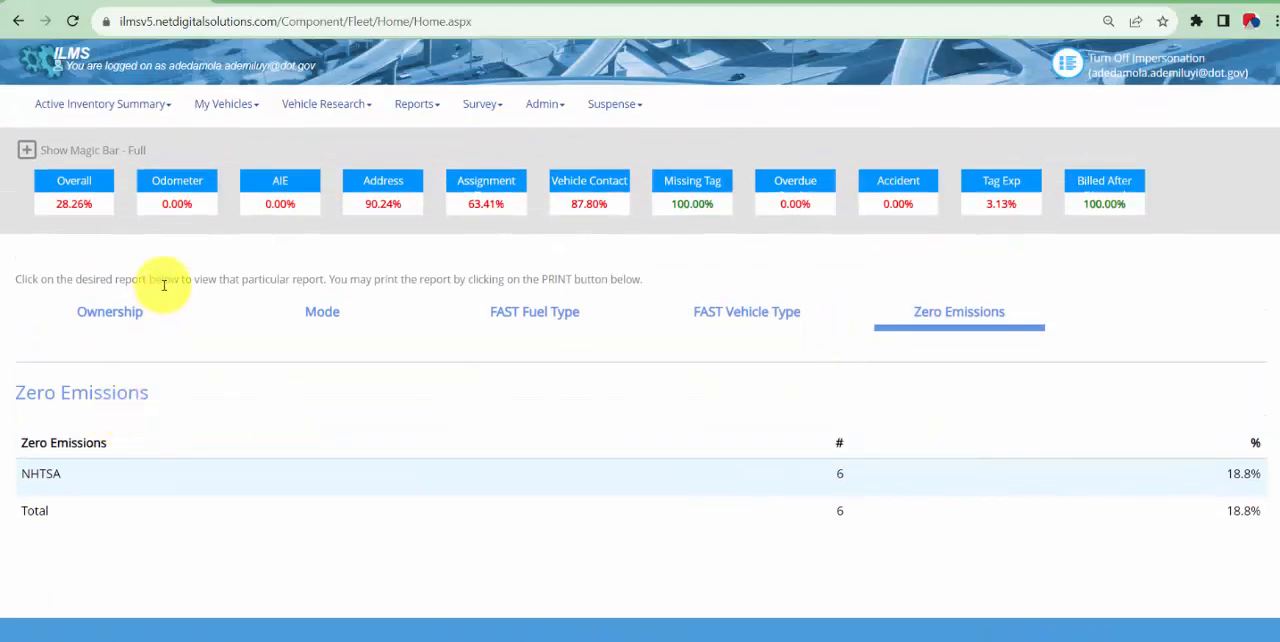
left_click(212, 122)
left_click(210, 137)
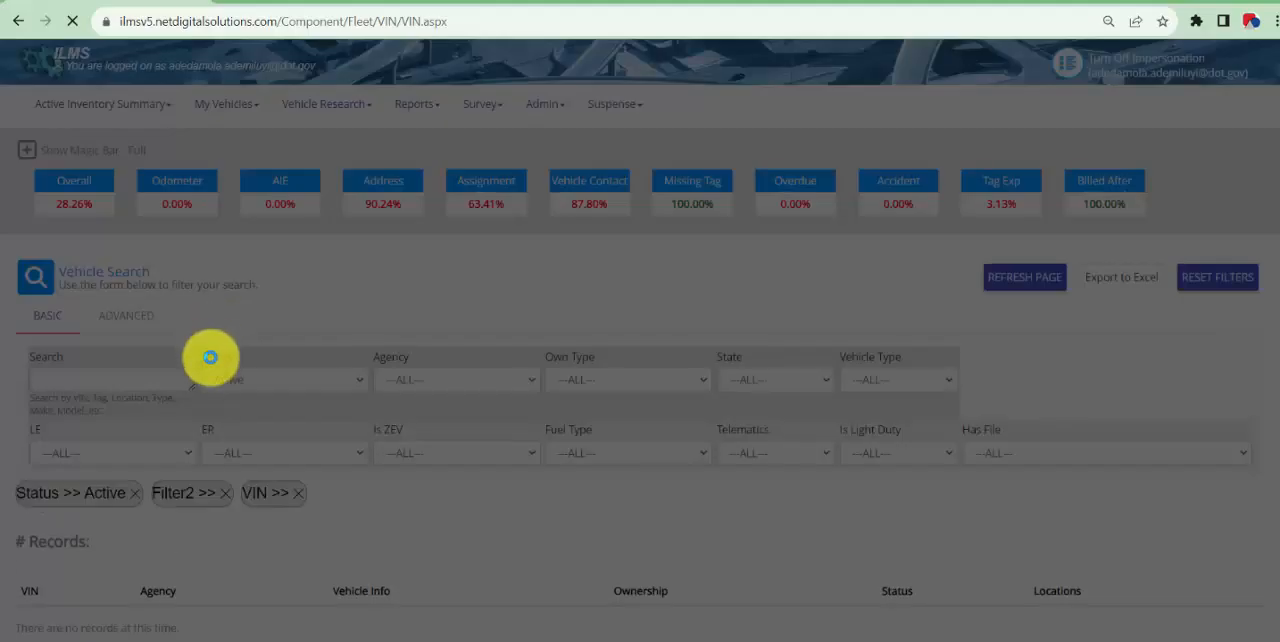
scroll(172, 400, "down", 1)
scroll(175, 415, "down", 1)
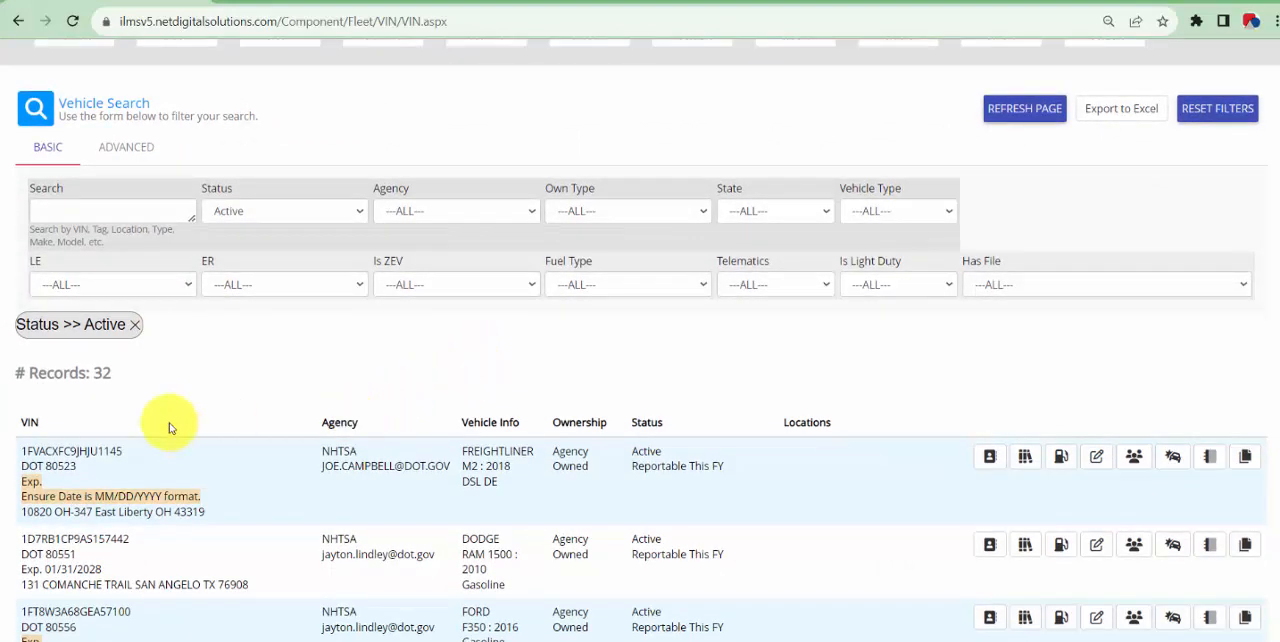
scroll(170, 428, "down", 1)
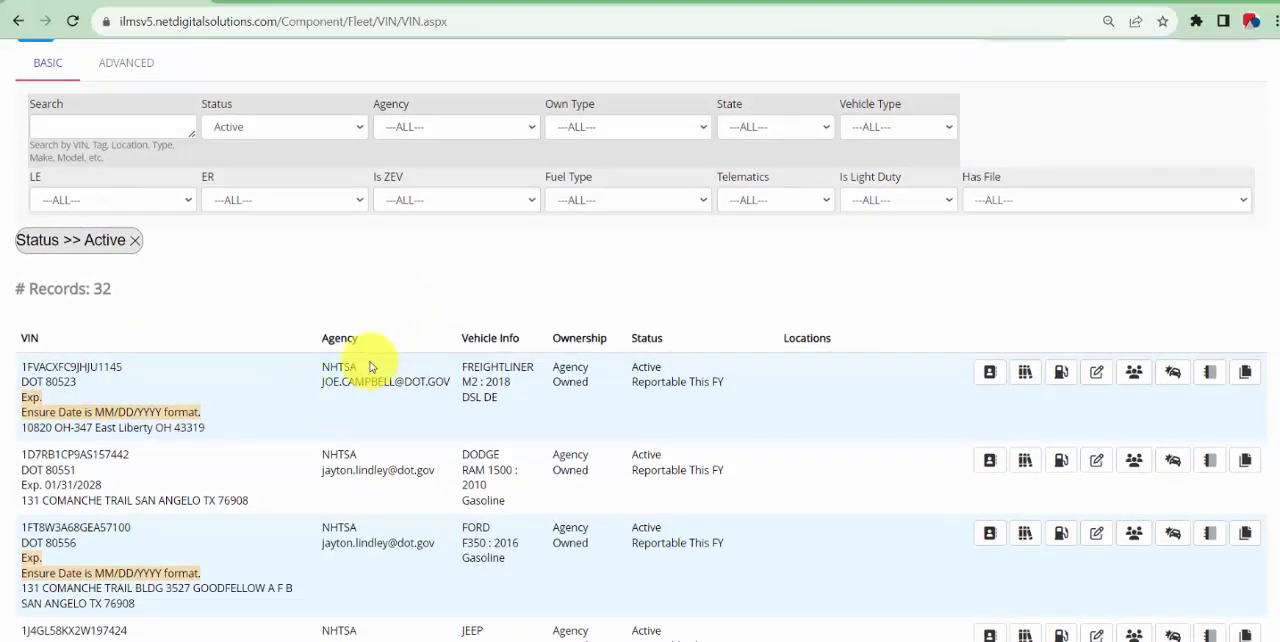
left_click_drag(319, 384, 428, 382)
left_click(441, 339)
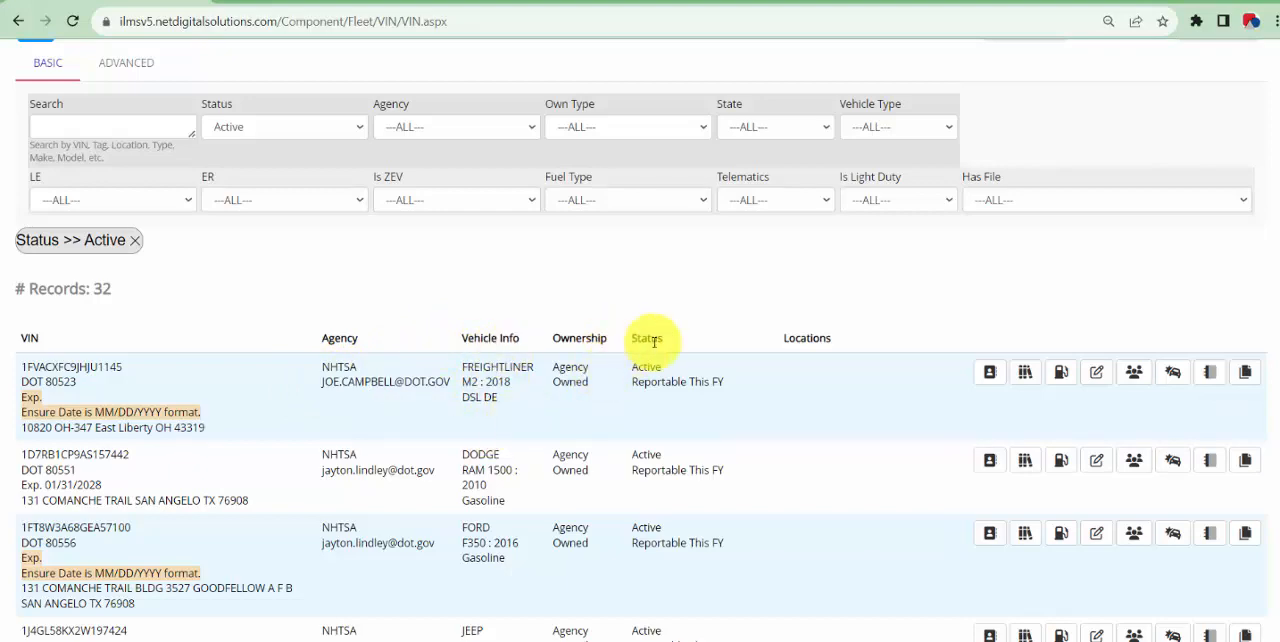
Review the actions available for each vehicle and open the first vehicle's bookshelf link in a new browser tab
scroll(1040, 312, "down", 1)
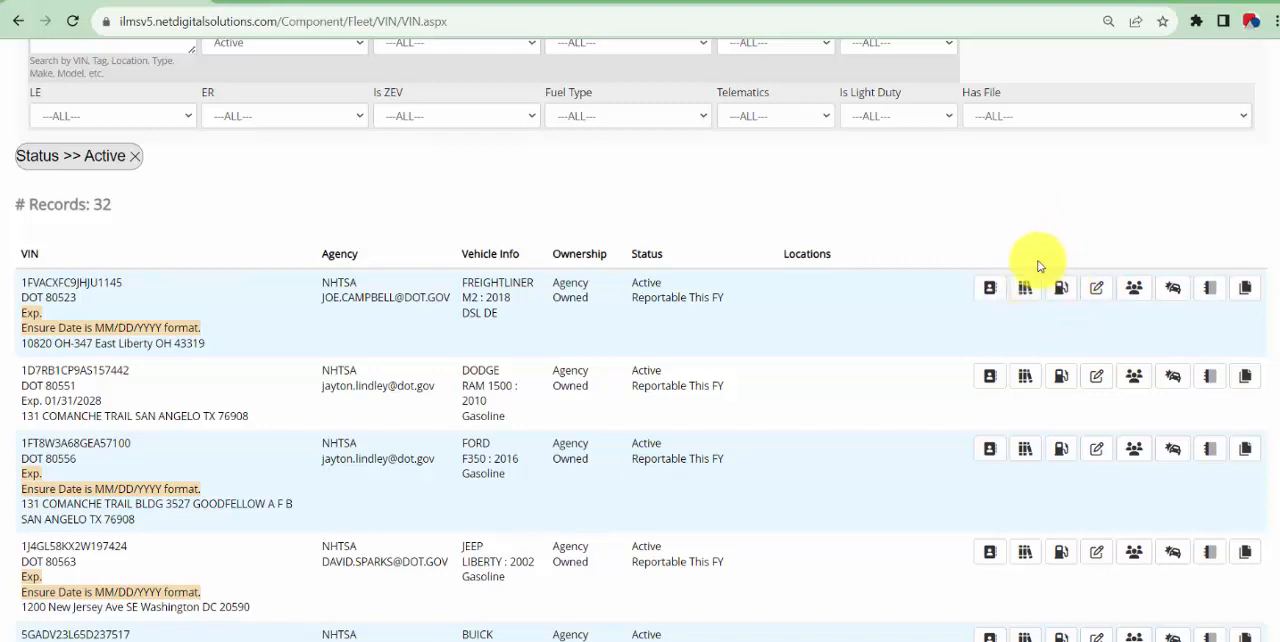
scroll(1063, 334, "up", 1)
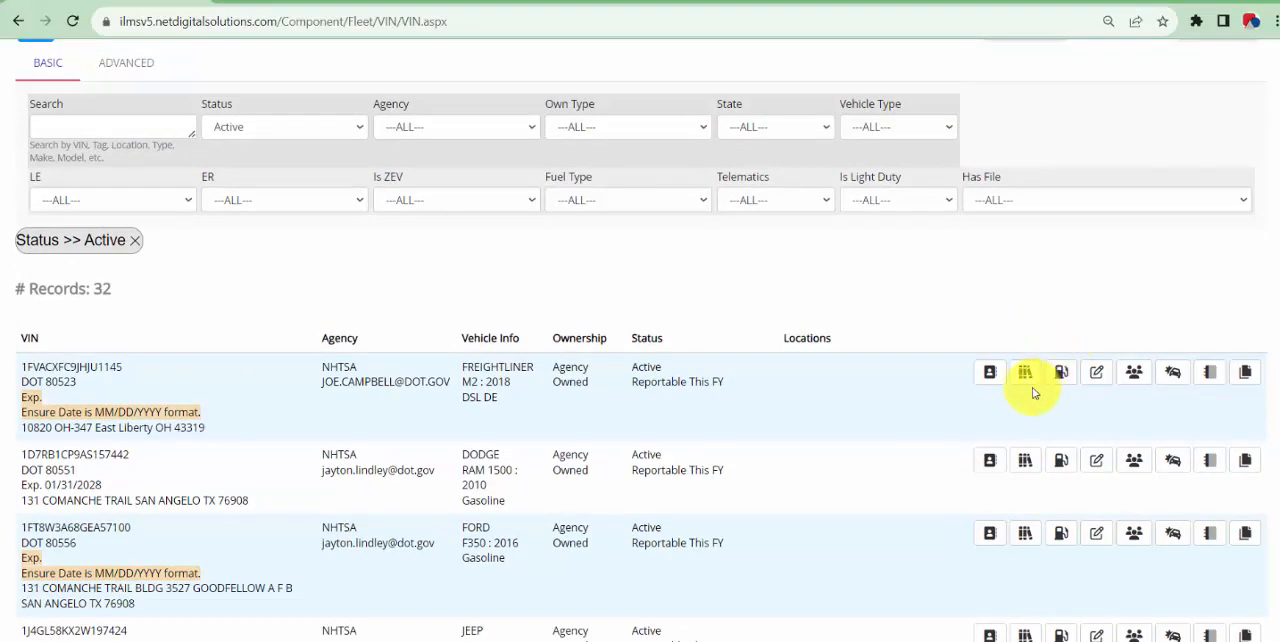
right_click(1031, 388)
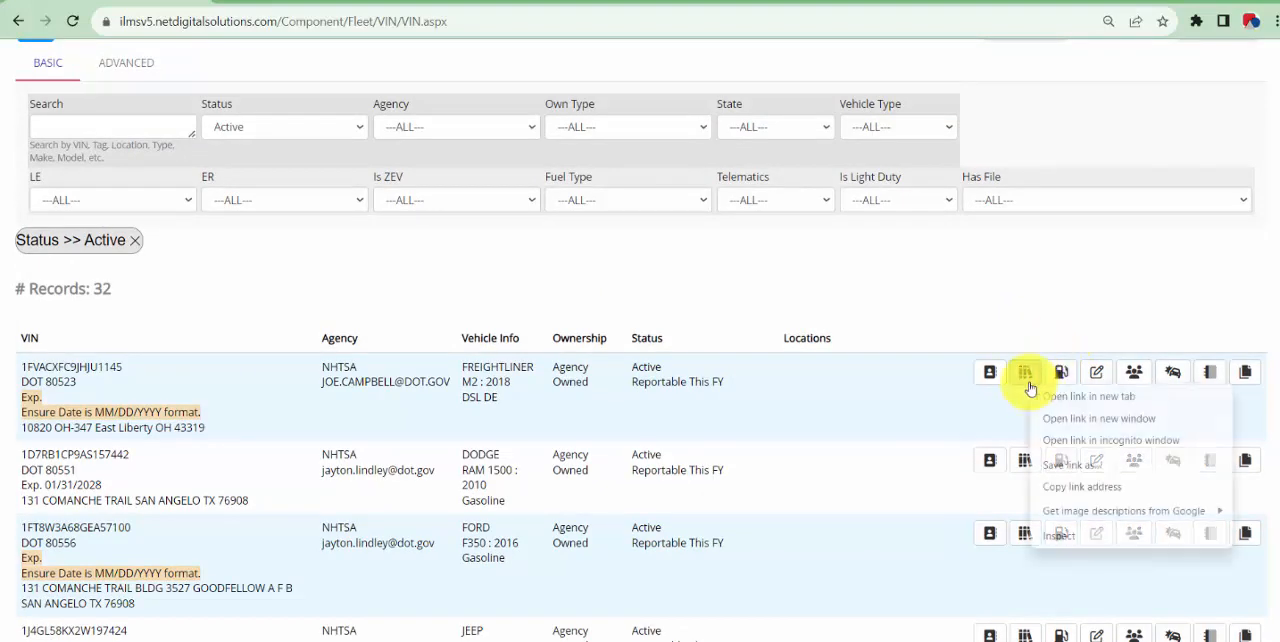
left_click(1121, 403)
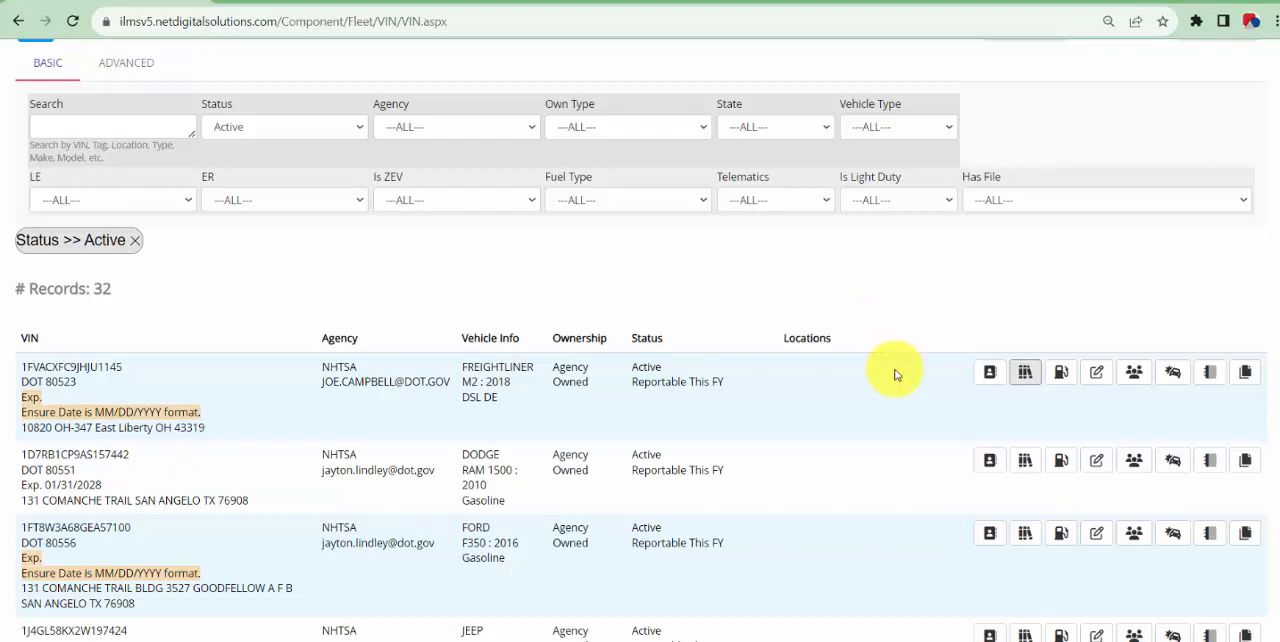
Review the first vehicle's Manage VIN Record details and the second vehicle's contacts, closing both without making changes
scroll(897, 372, "down", 1)
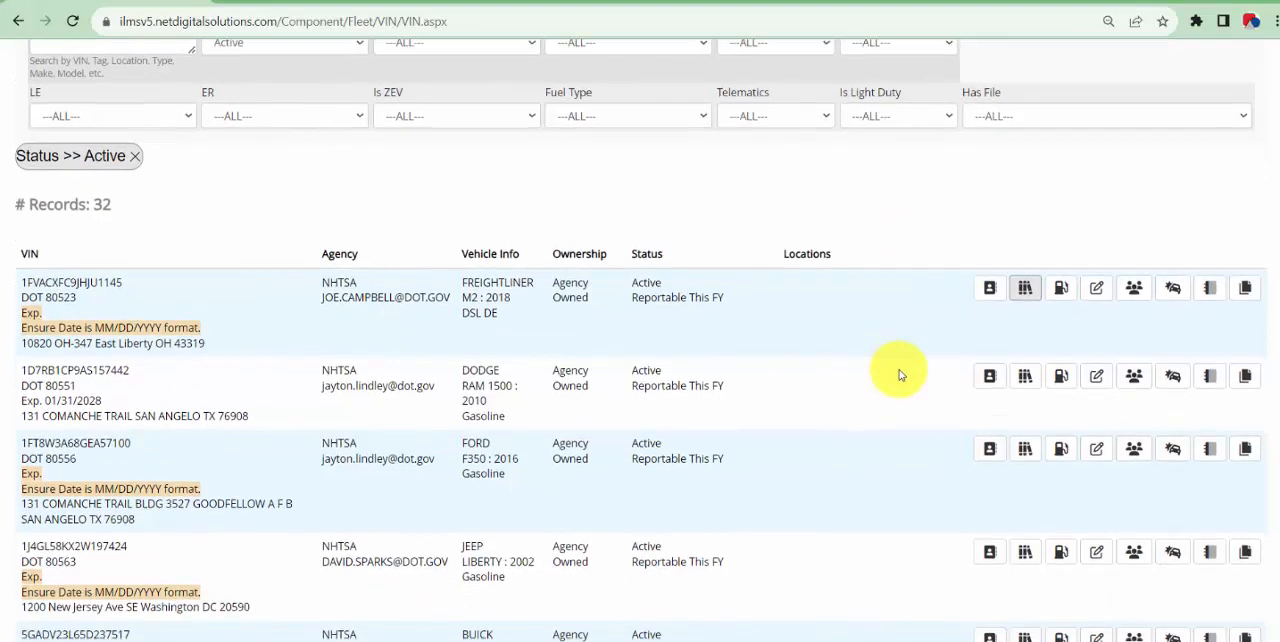
left_click(1097, 295)
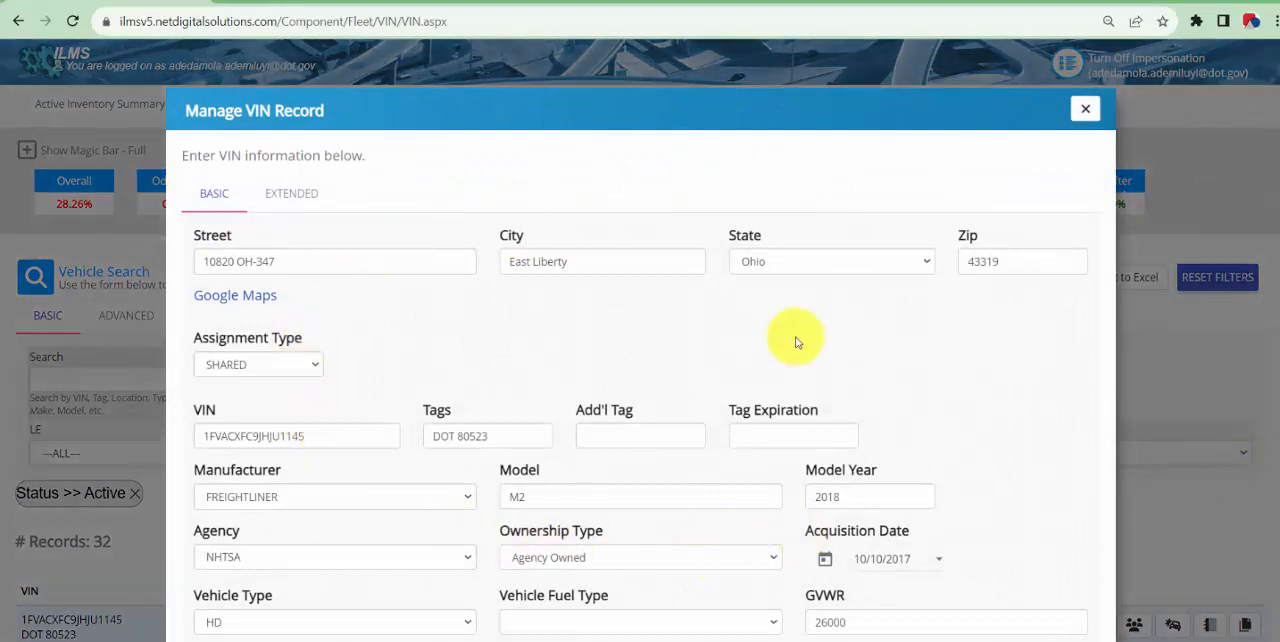
scroll(500, 385, "down", 1)
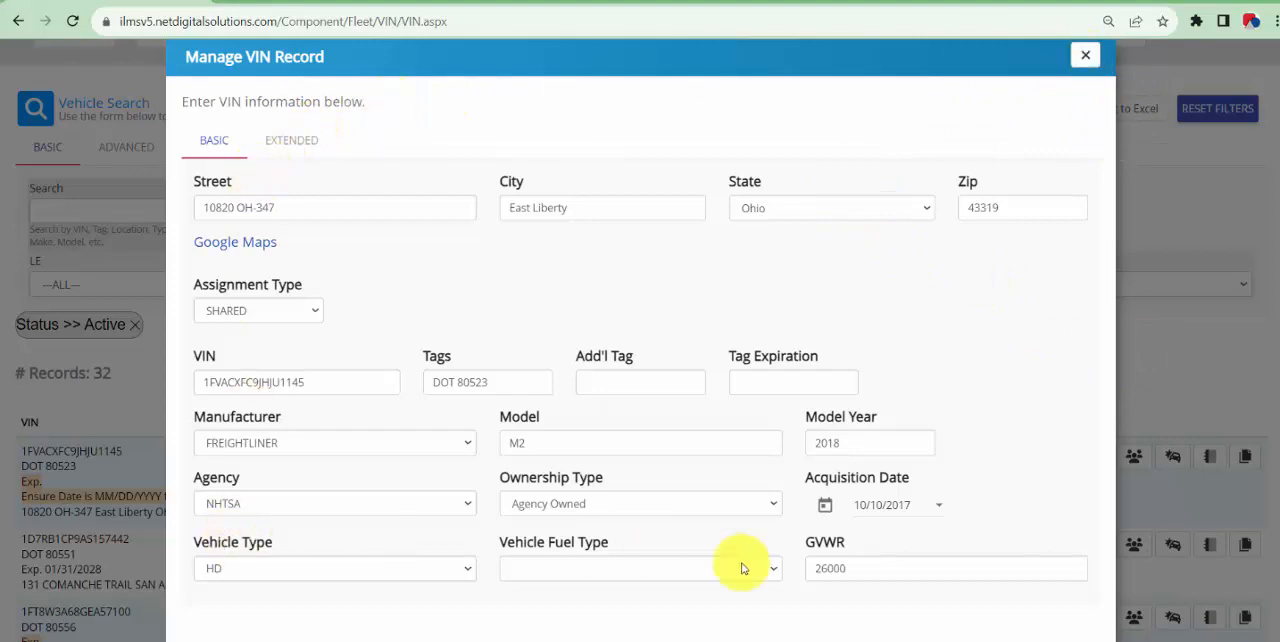
left_click(1082, 53)
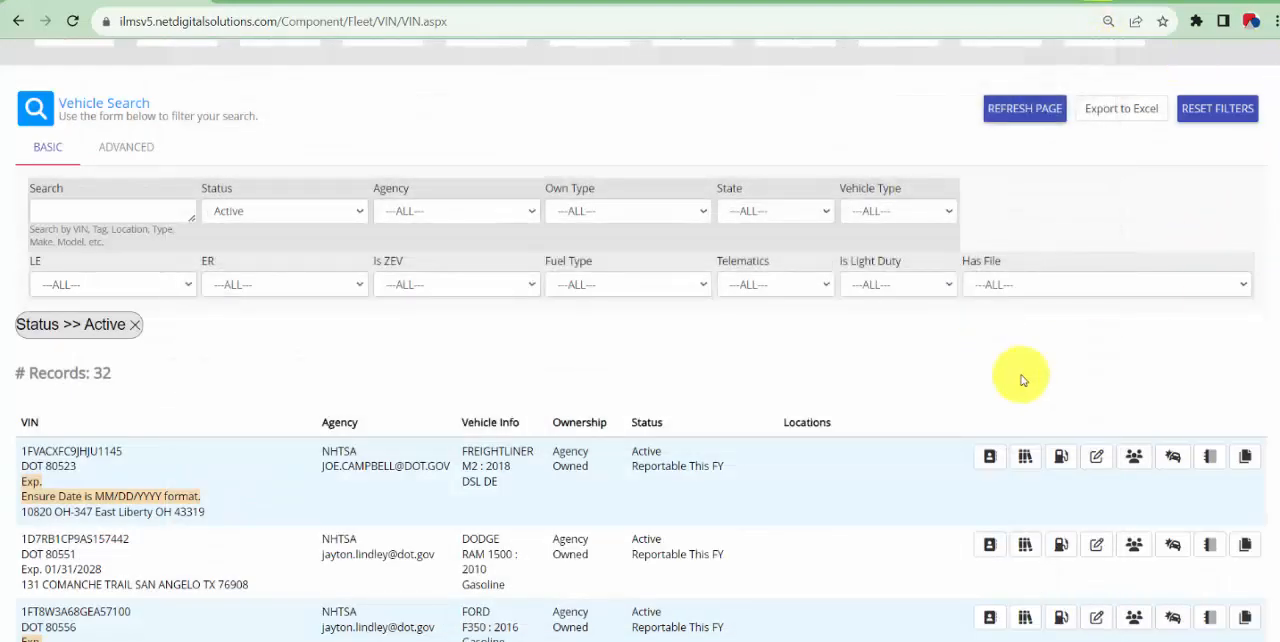
left_click(1134, 546)
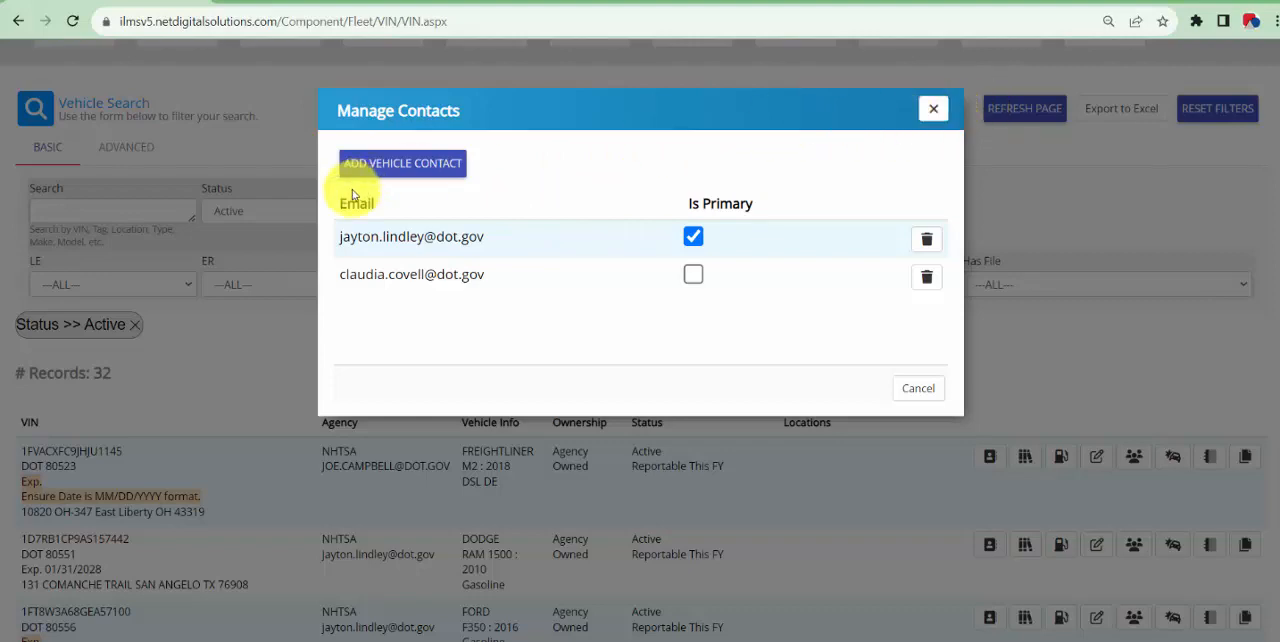
left_click(933, 108)
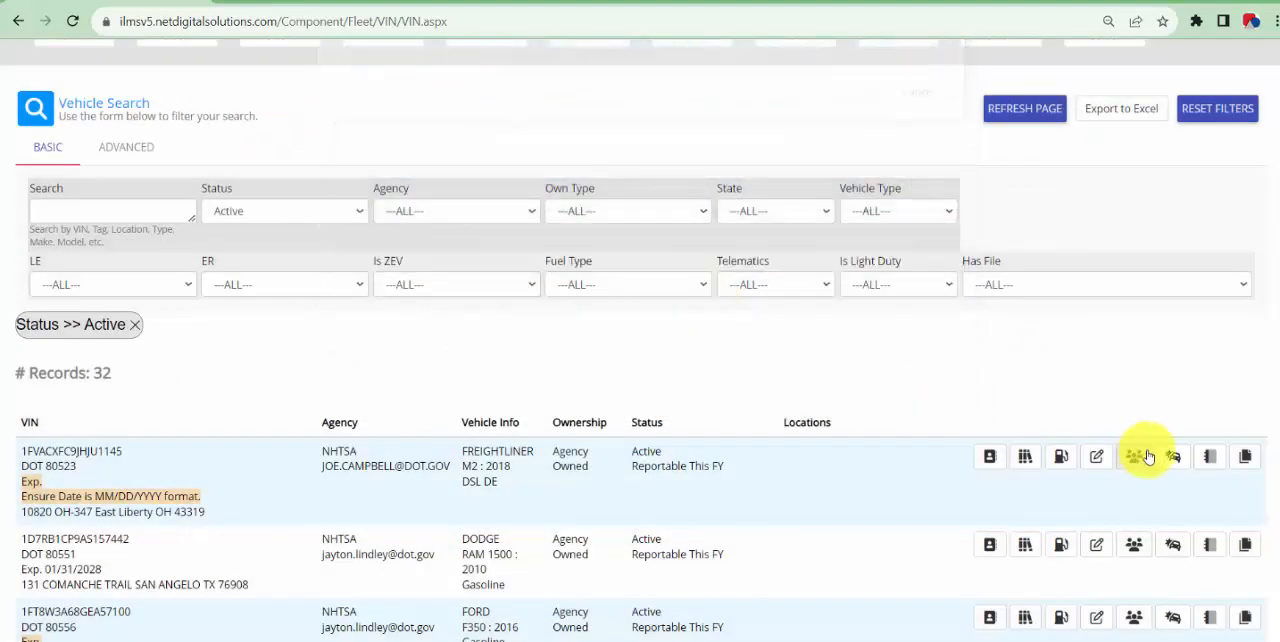
View the first vehicle's notes with the blank note form and its Files window, closing each without adding anything
left_click(1218, 463)
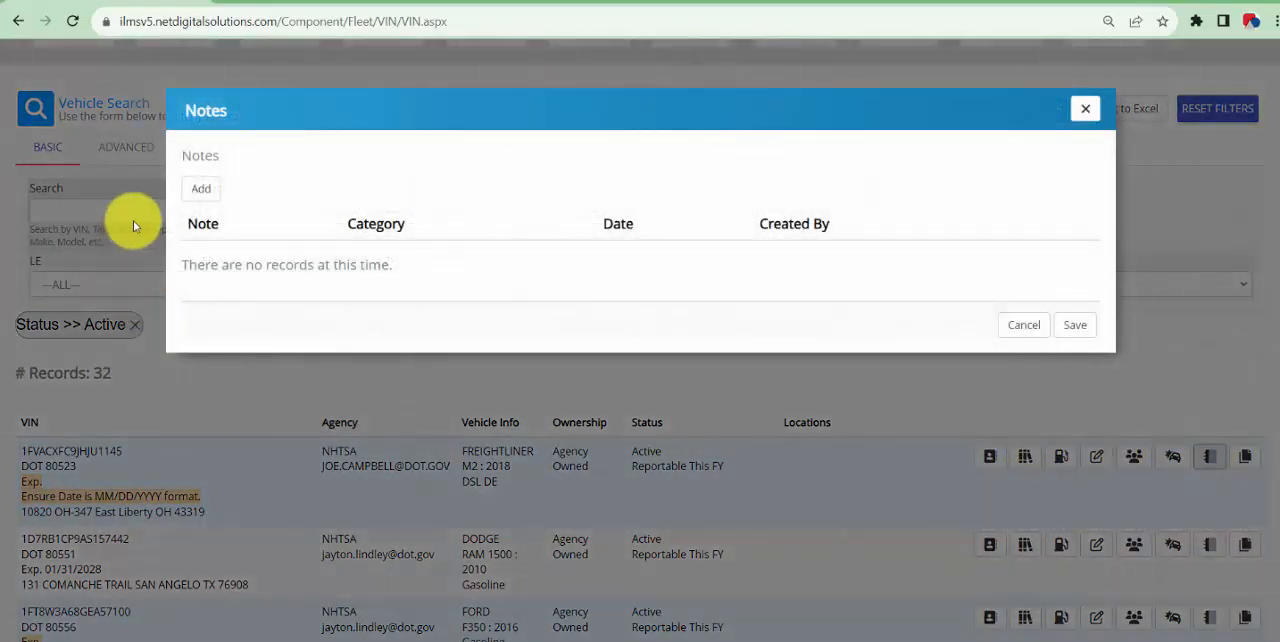
left_click(201, 189)
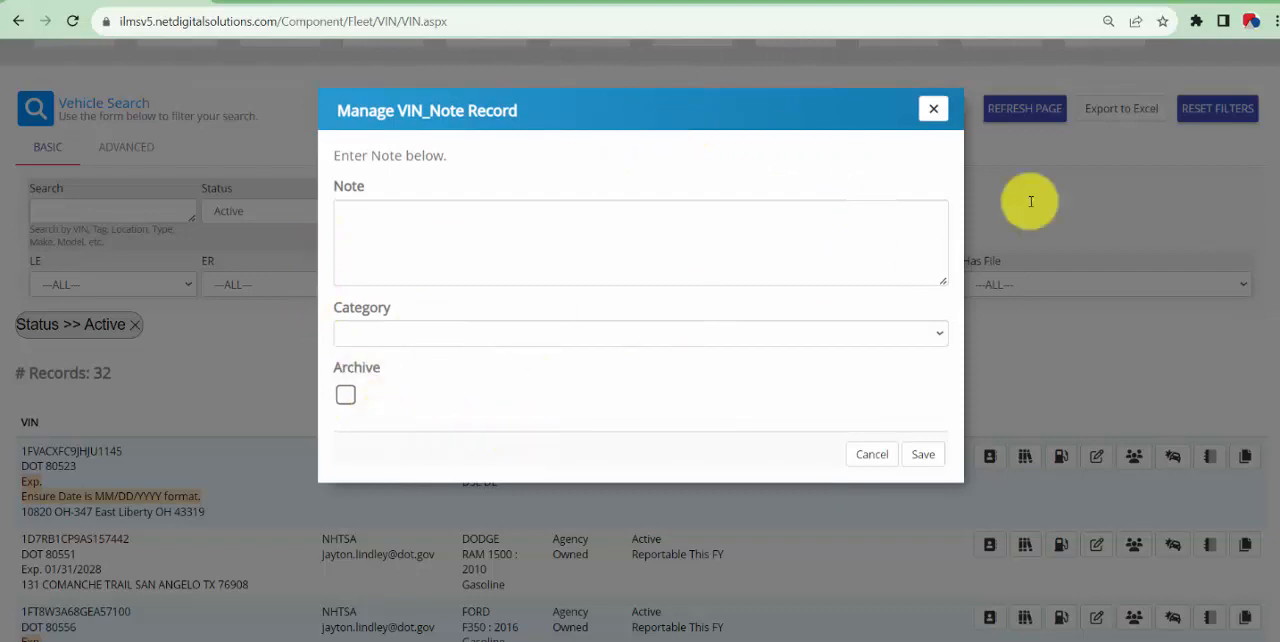
left_click(938, 111)
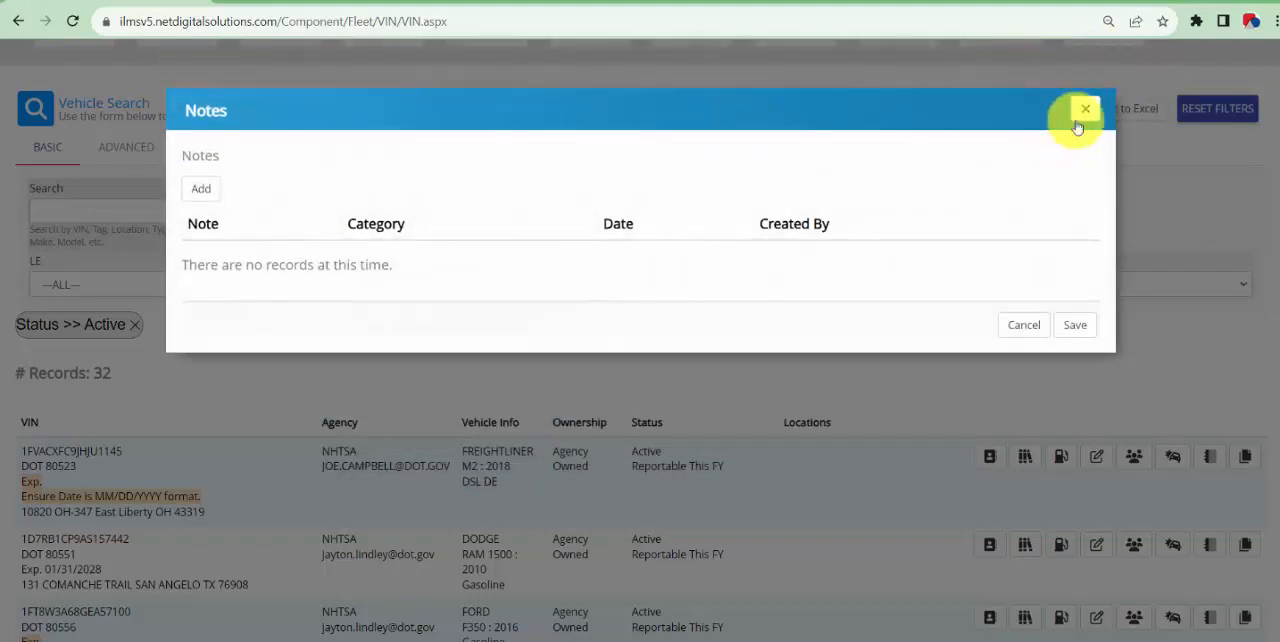
left_click(1079, 120)
left_click(1241, 458)
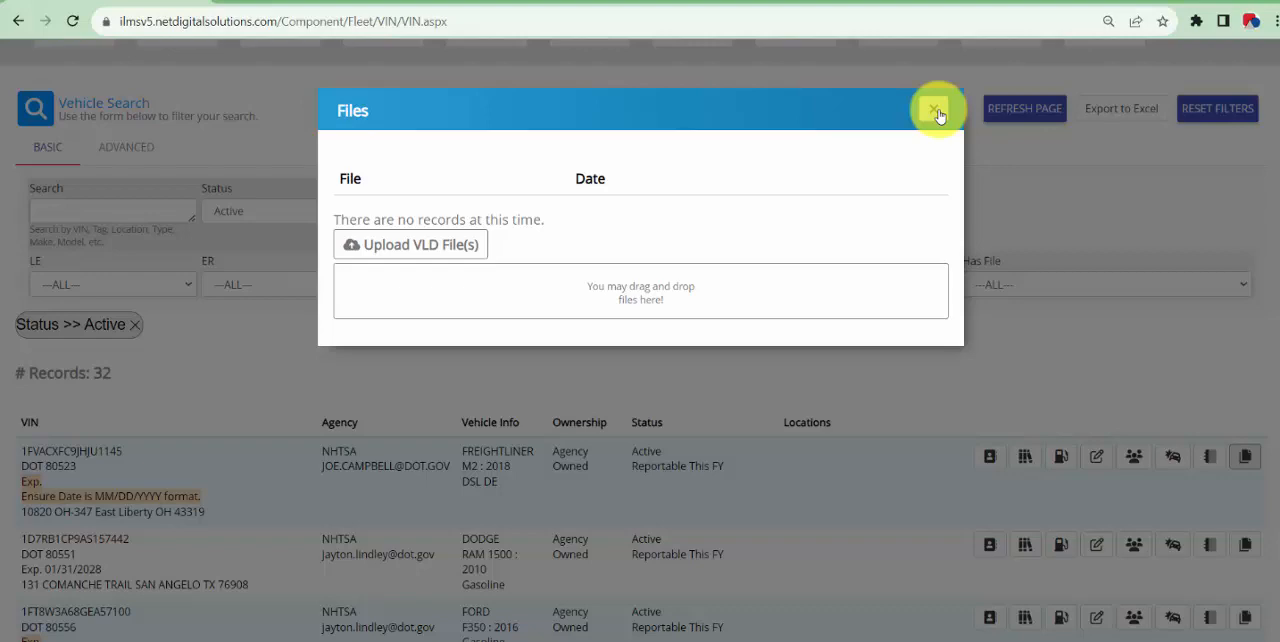
left_click(936, 112)
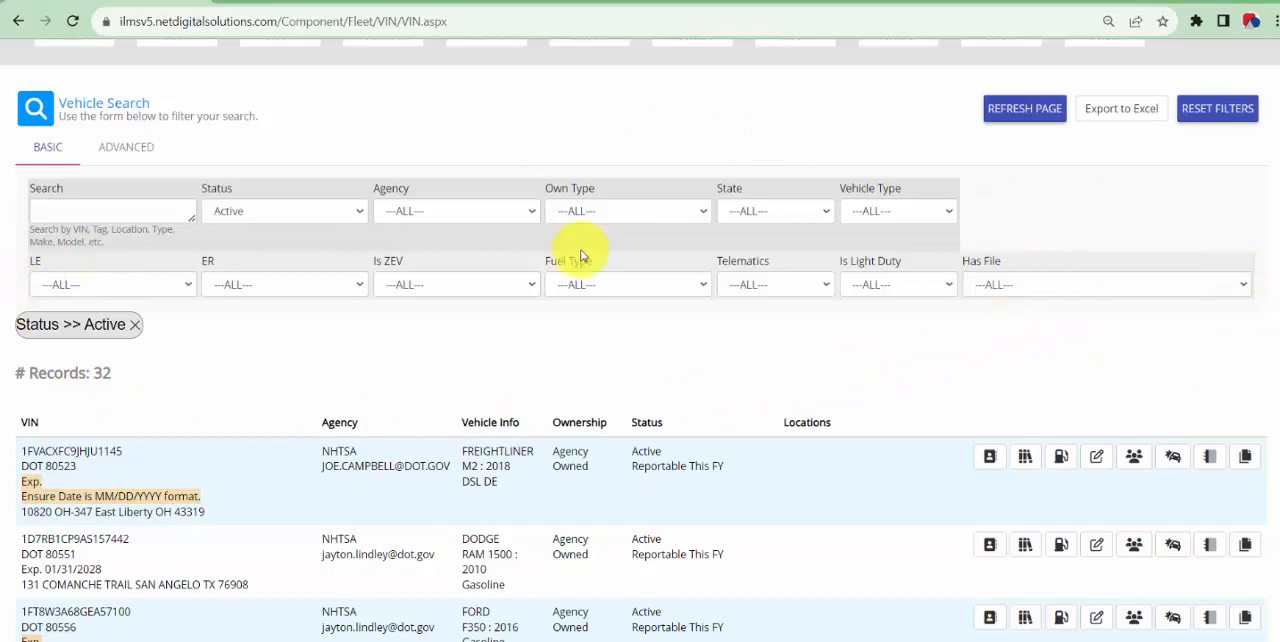
Look through the Status, Agency and Is ZEV filter options without changing them, and show the advanced vehicle search filters
left_click(245, 212)
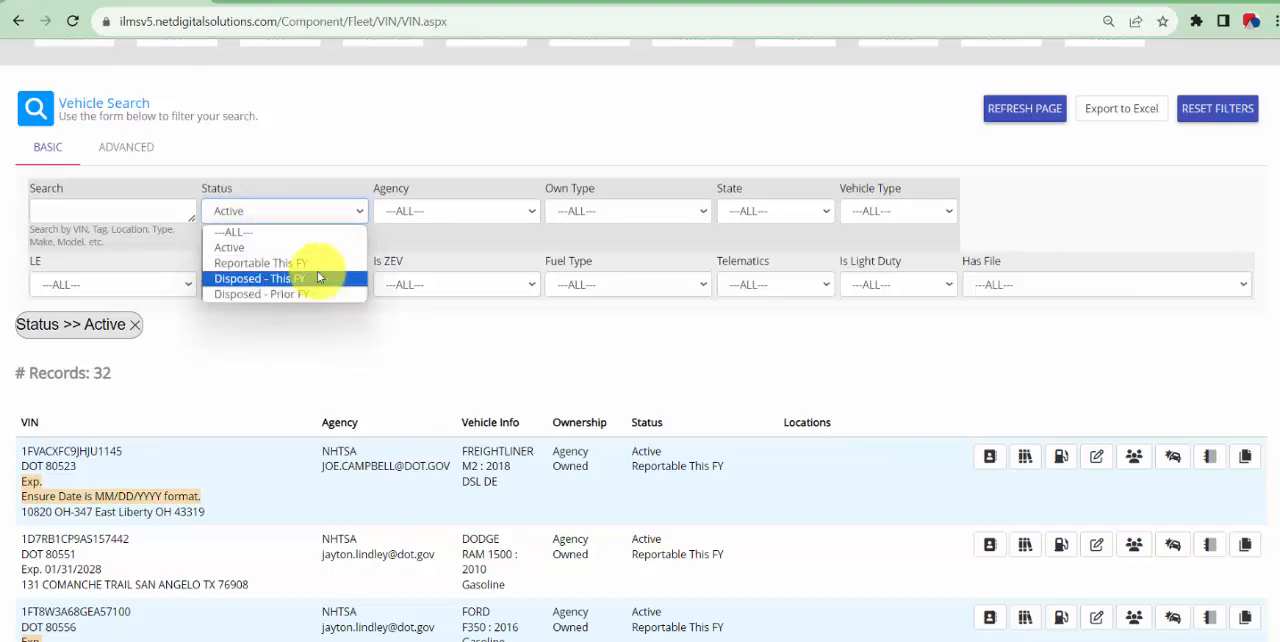
left_click(373, 148)
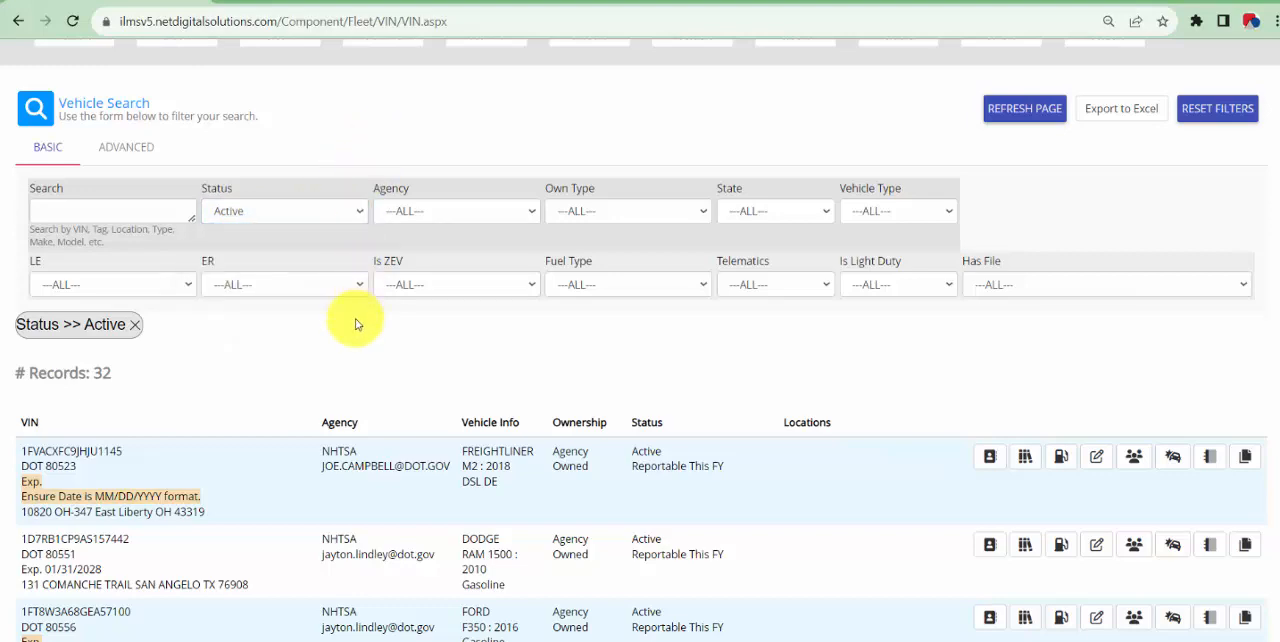
left_click(461, 211)
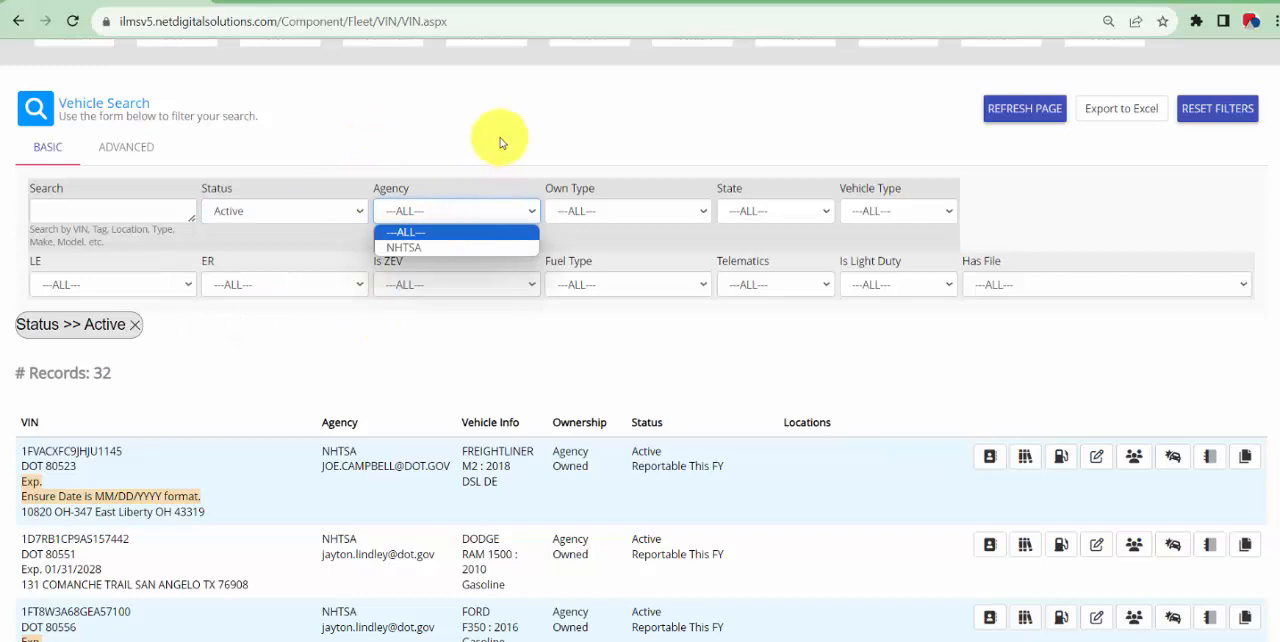
left_click(505, 142)
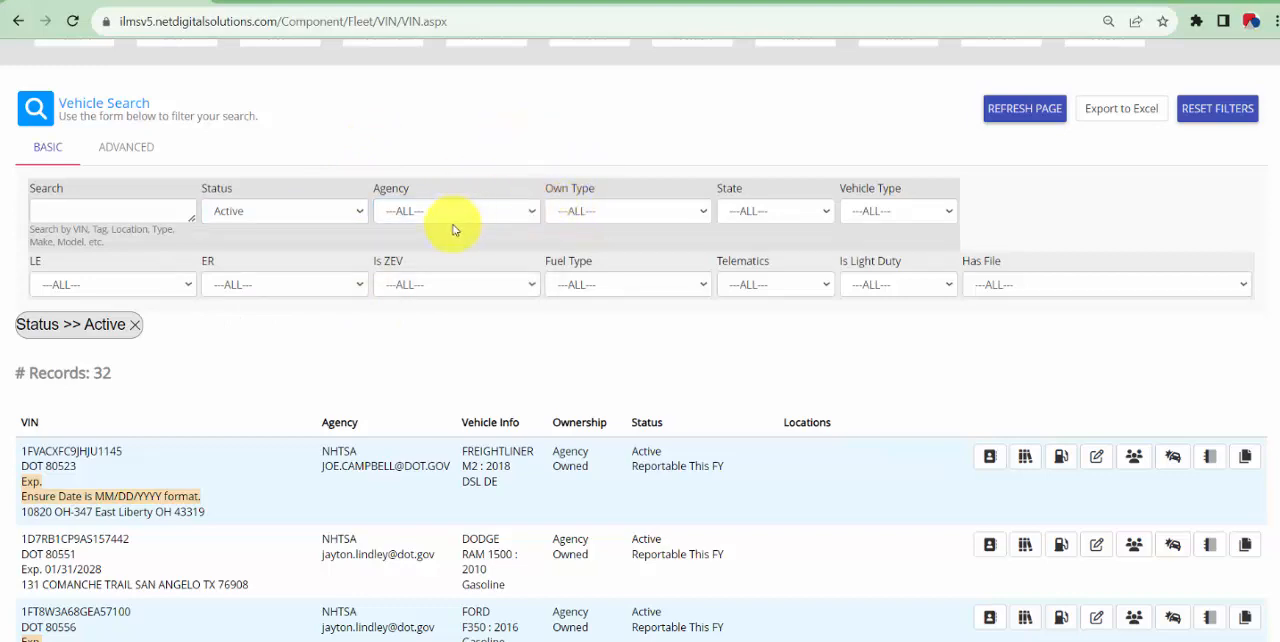
left_click(434, 291)
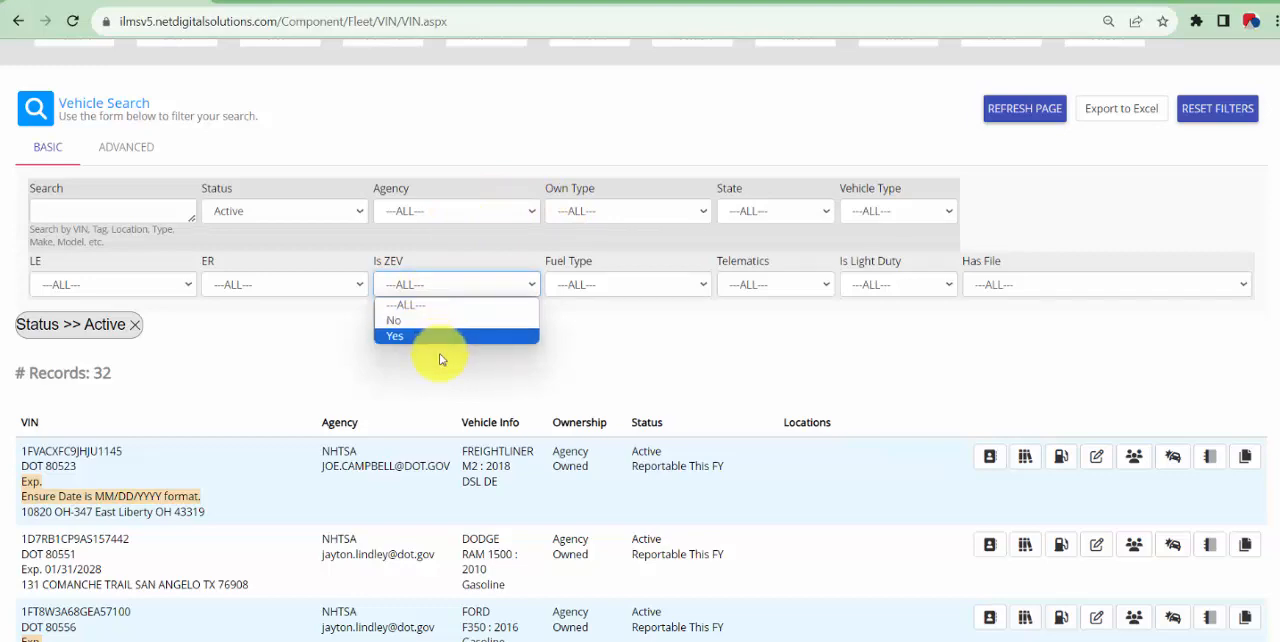
left_click(637, 327)
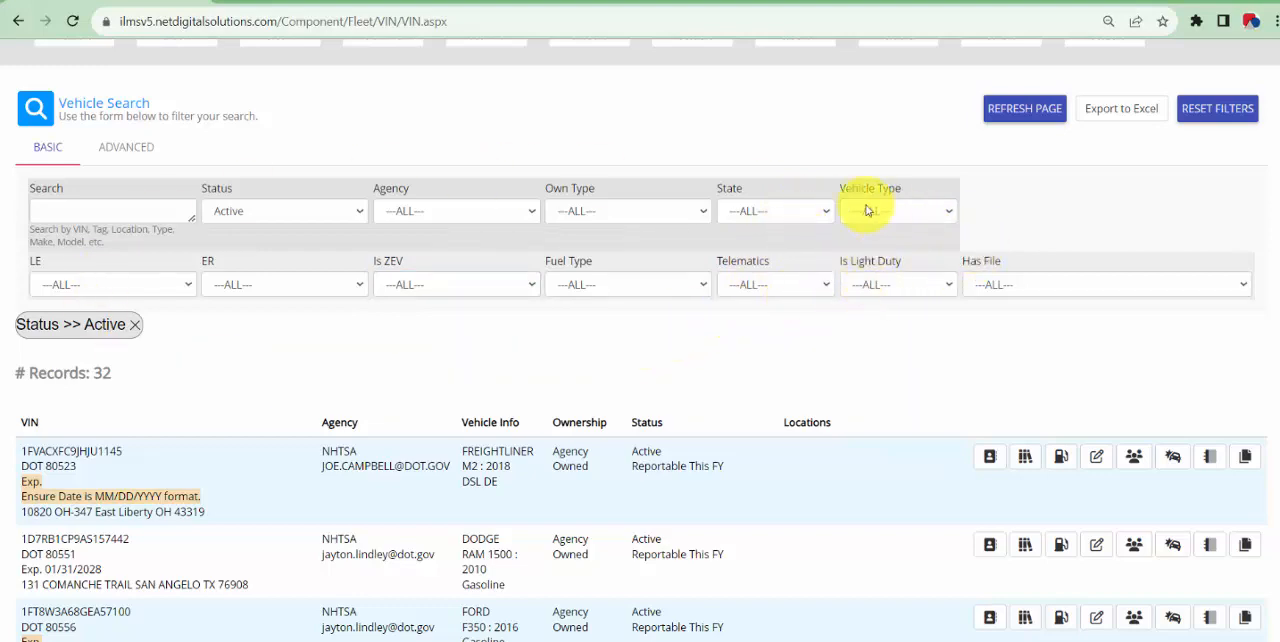
left_click(145, 160)
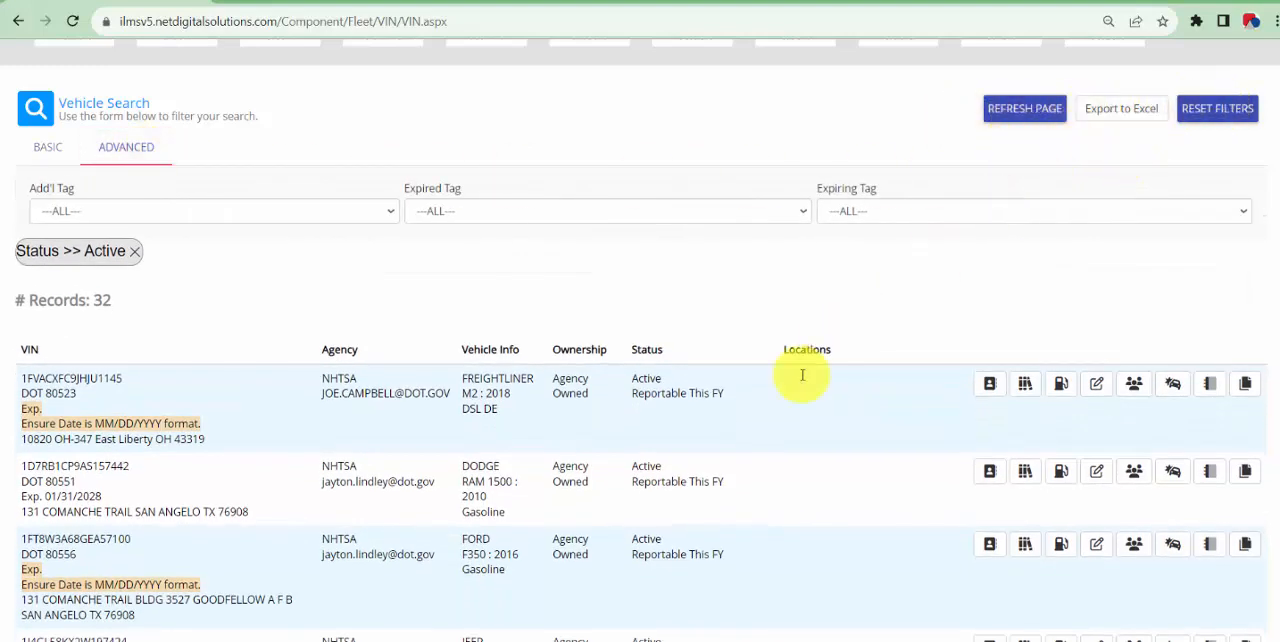
Open Vehicle Research from the vehicle list and retrieve the data for the VIN already entered in the search field
scroll(574, 486, "up", 2)
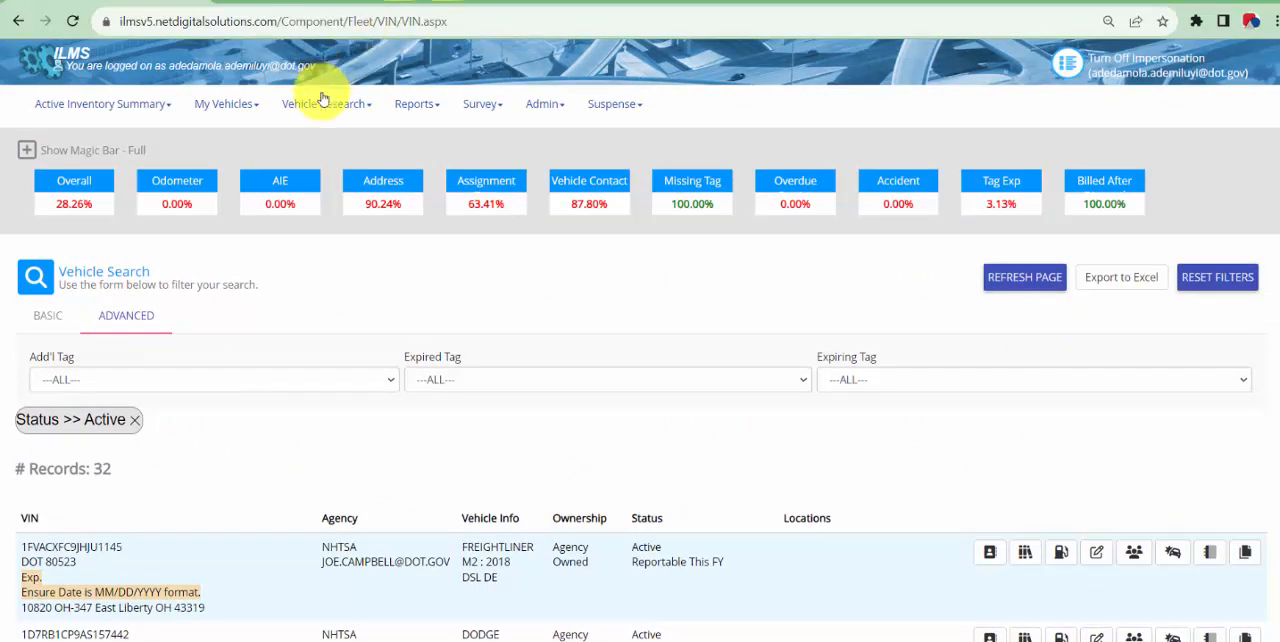
left_click(224, 103)
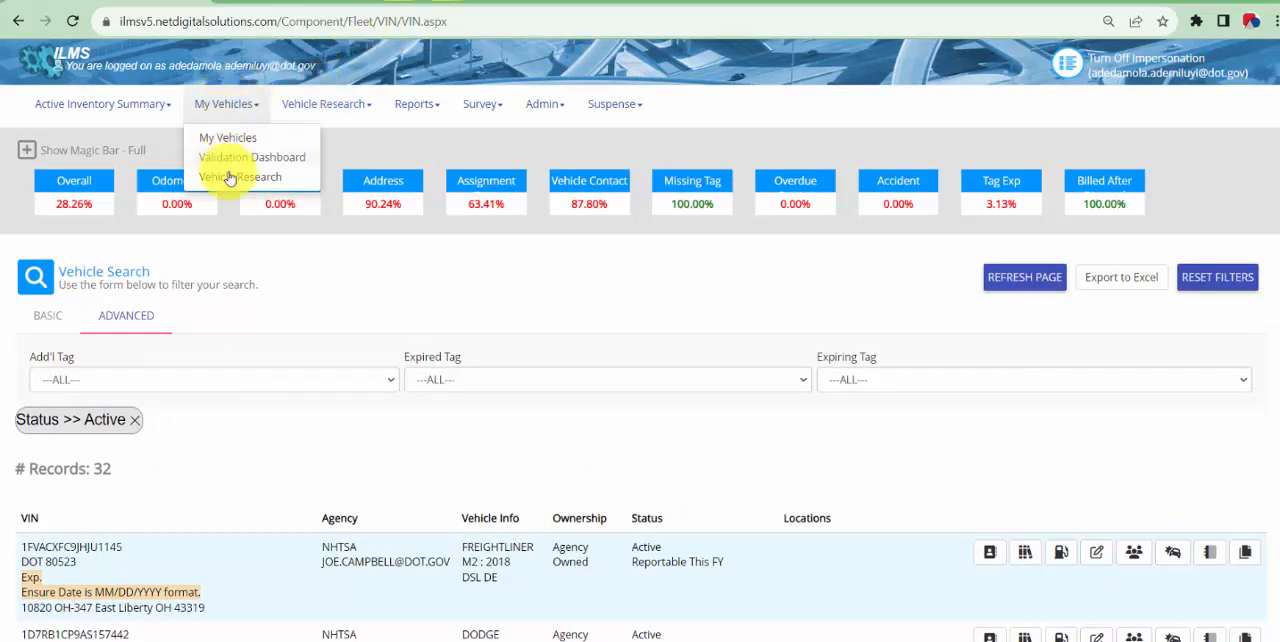
left_click(232, 184)
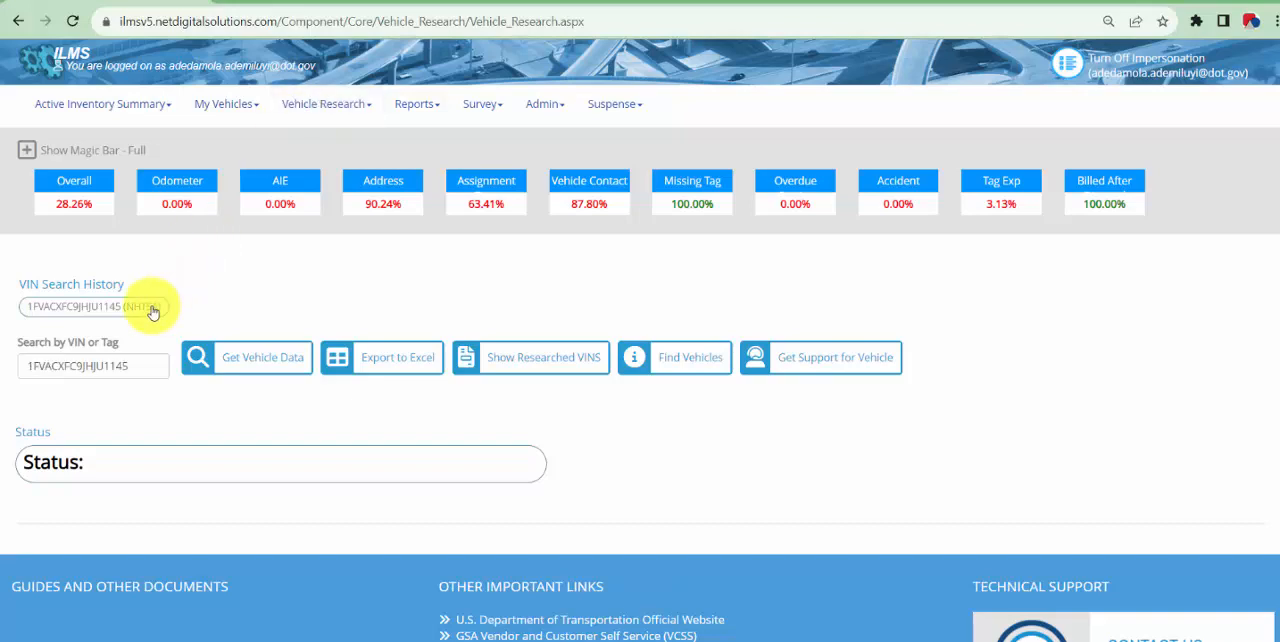
left_click(220, 357)
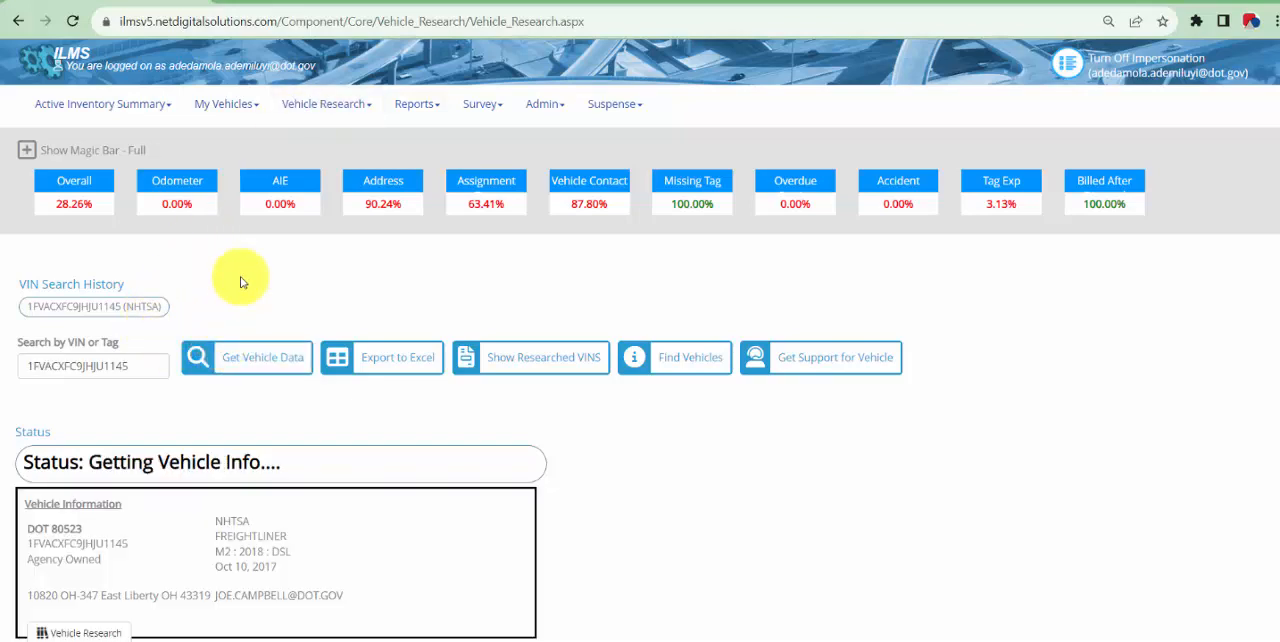
Review the vehicle's quick links and research sections, from Latest Dates through odometer readings and alternative fuel stations to GSA Inventory - All
scroll(300, 284, "down", 2)
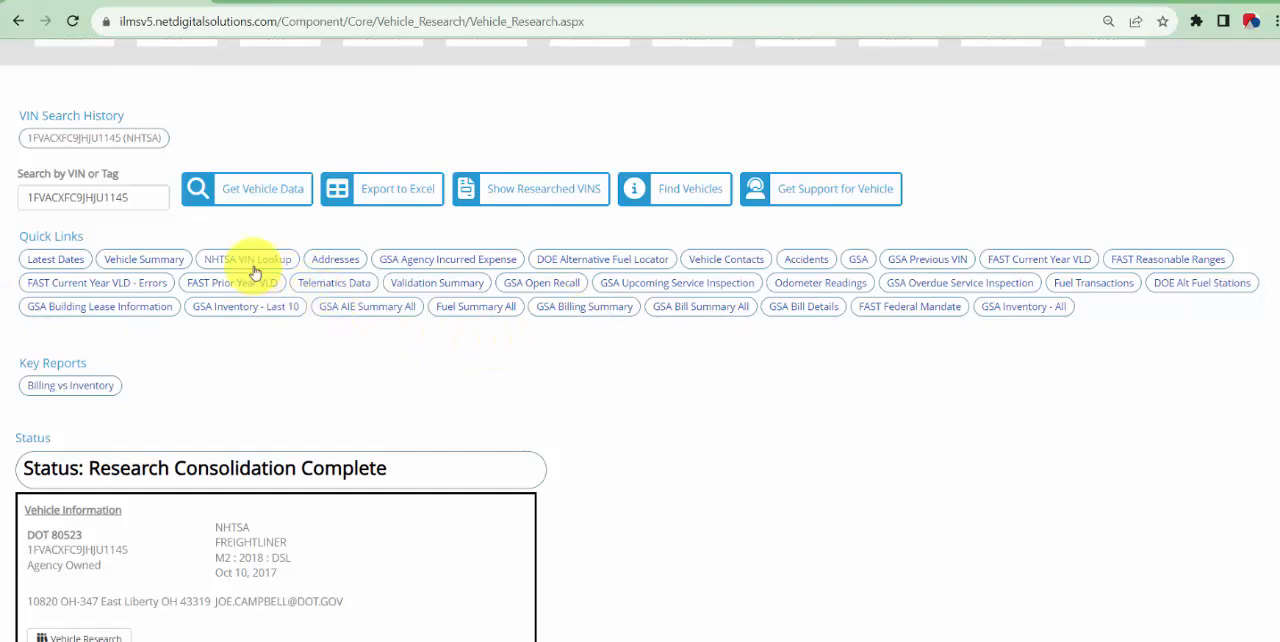
scroll(560, 380, "down", 1)
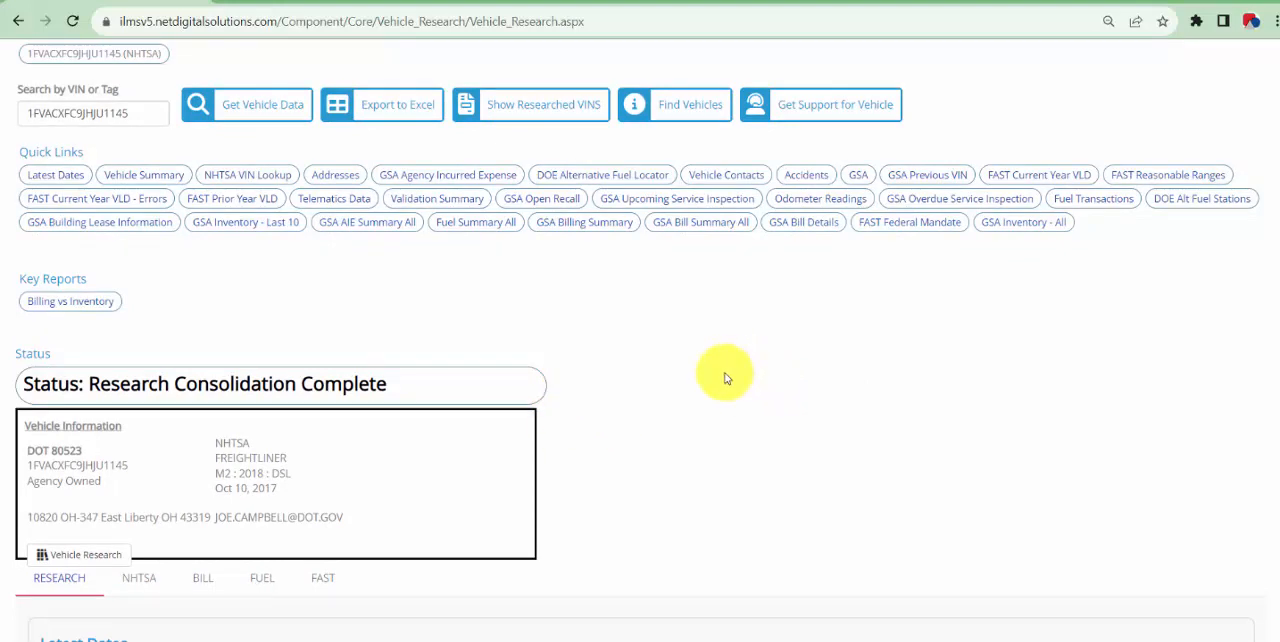
scroll(445, 375, "down", 1)
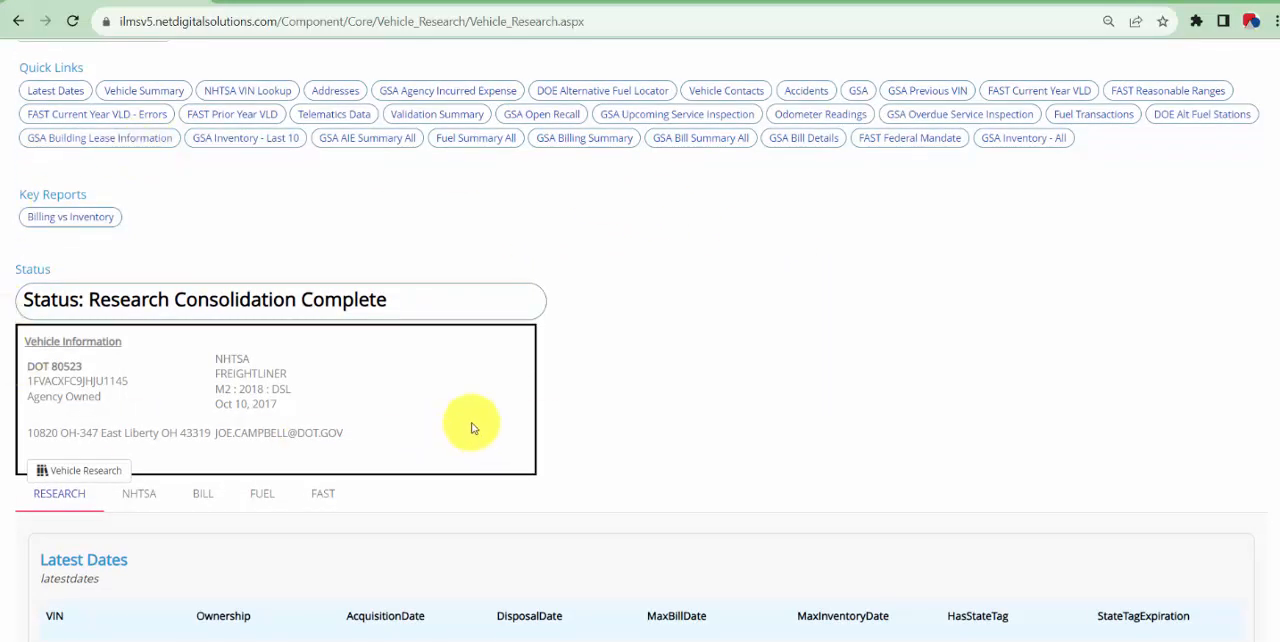
scroll(500, 415, "up", 3)
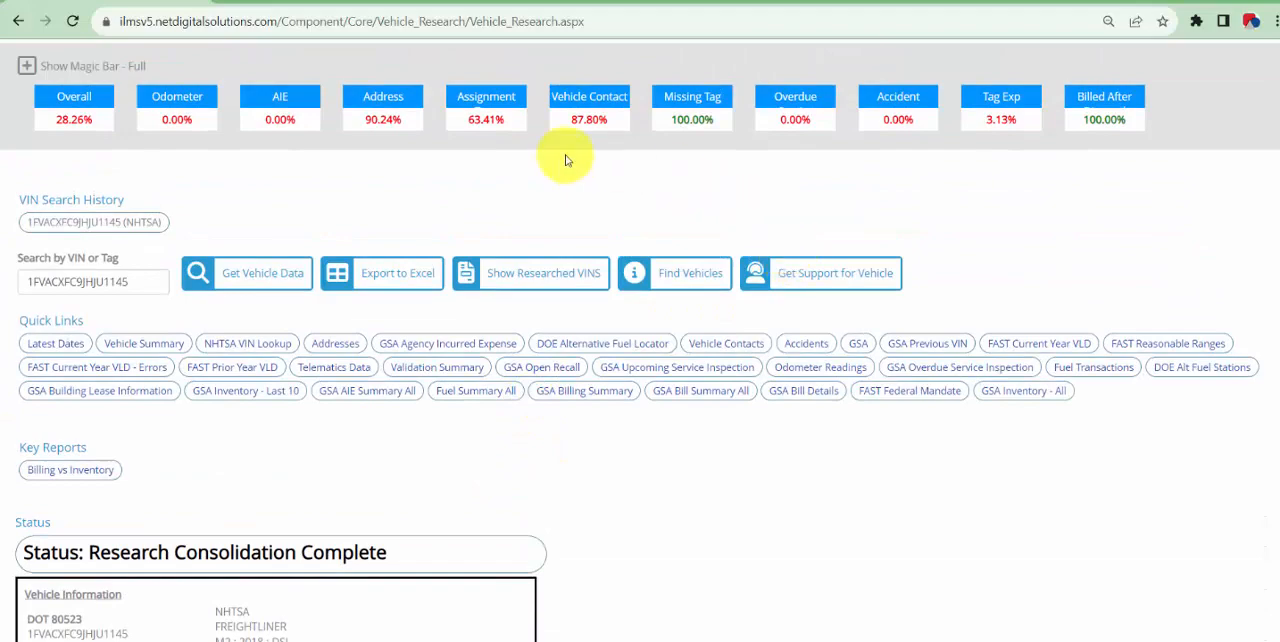
scroll(149, 334, "down", 7)
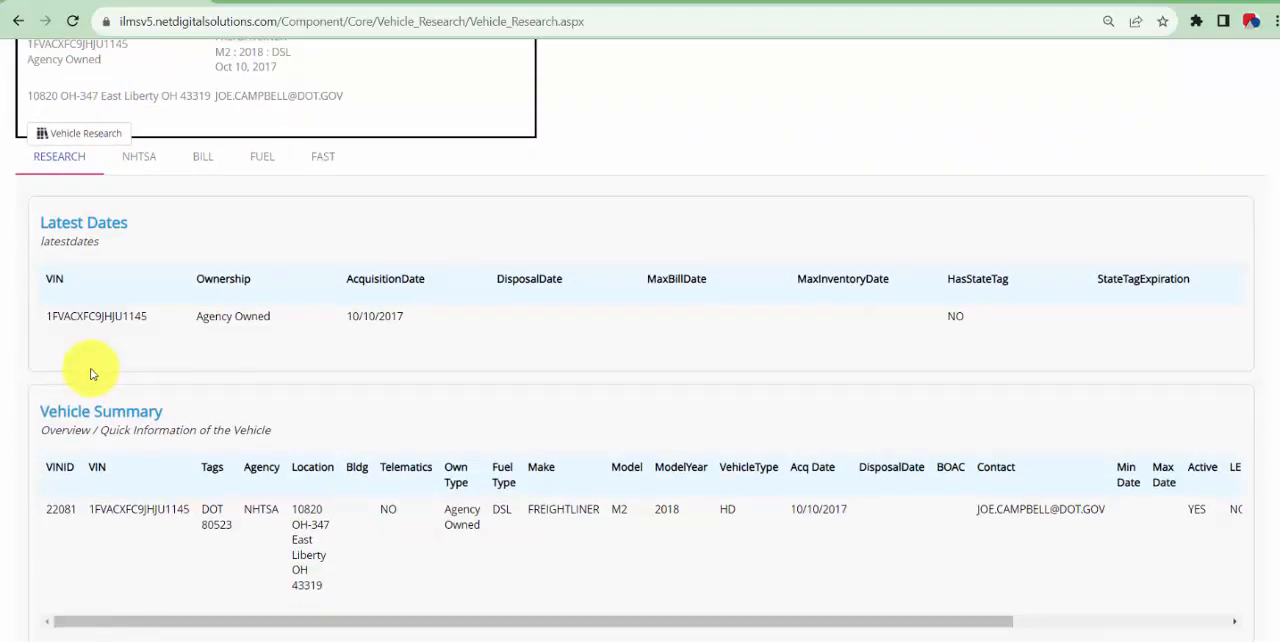
scroll(90, 374, "down", 5)
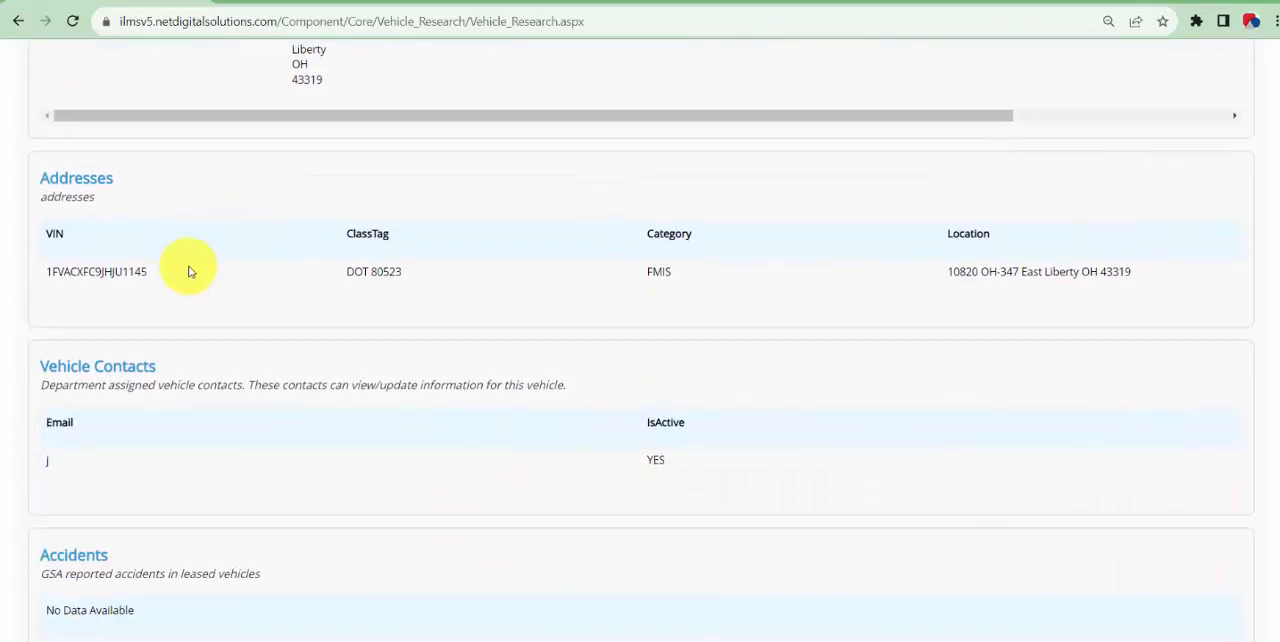
scroll(190, 271, "down", 4)
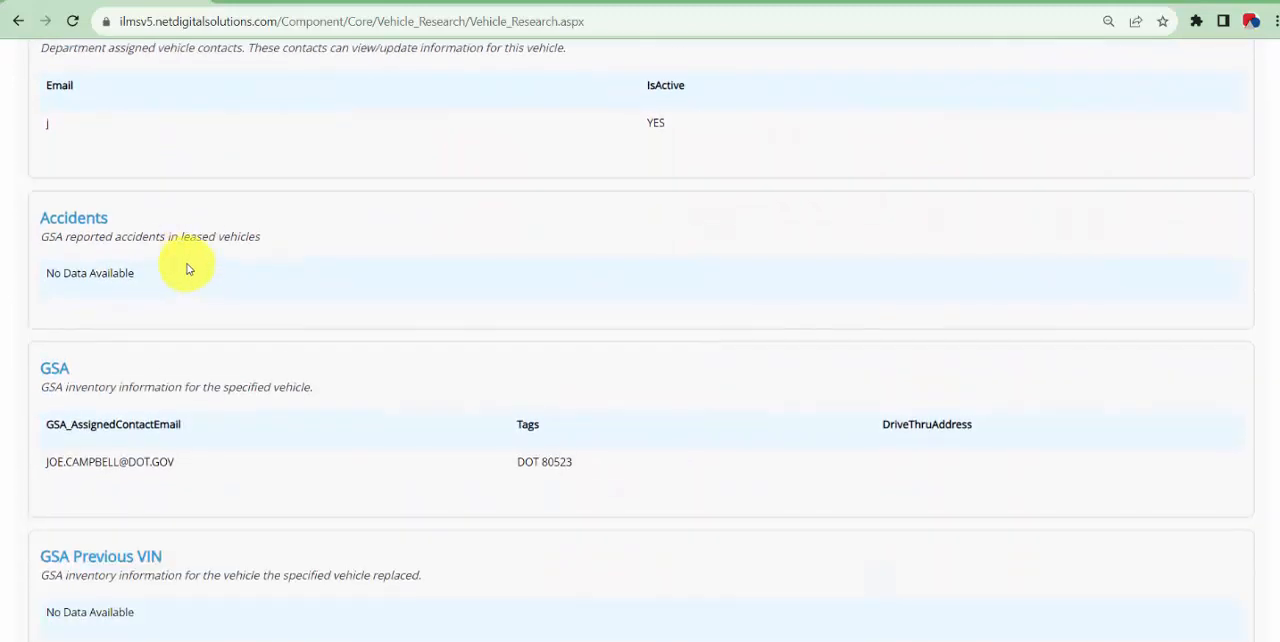
scroll(178, 257, "down", 2)
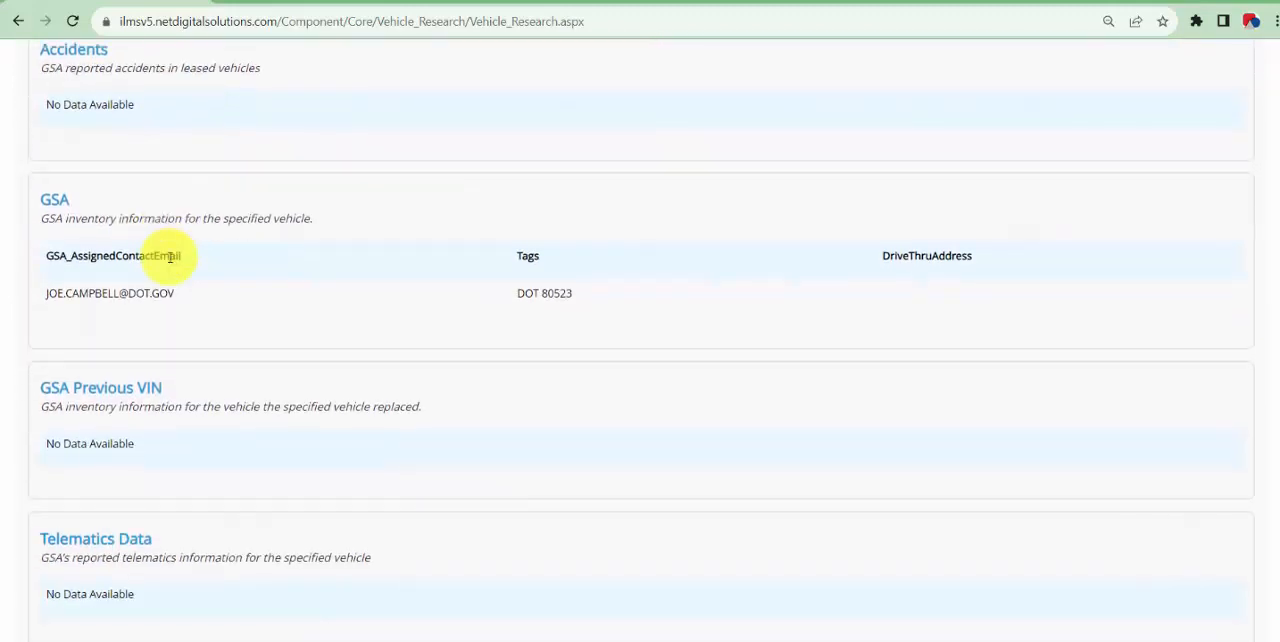
scroll(172, 256, "down", 5)
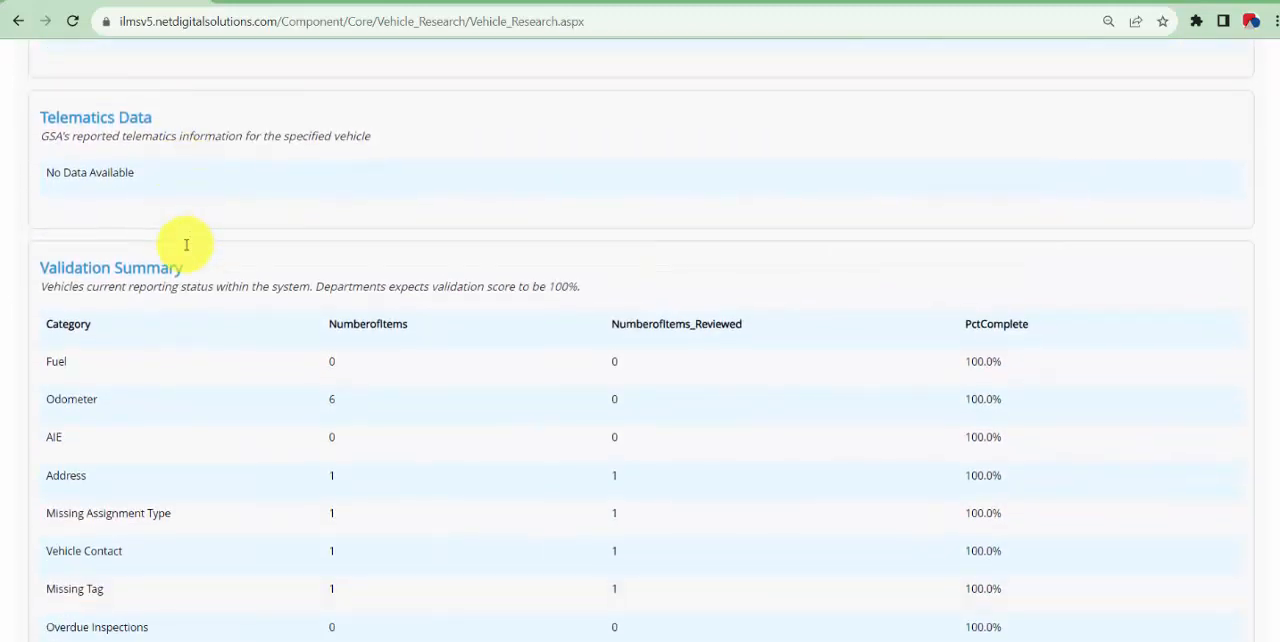
scroll(188, 252, "down", 7)
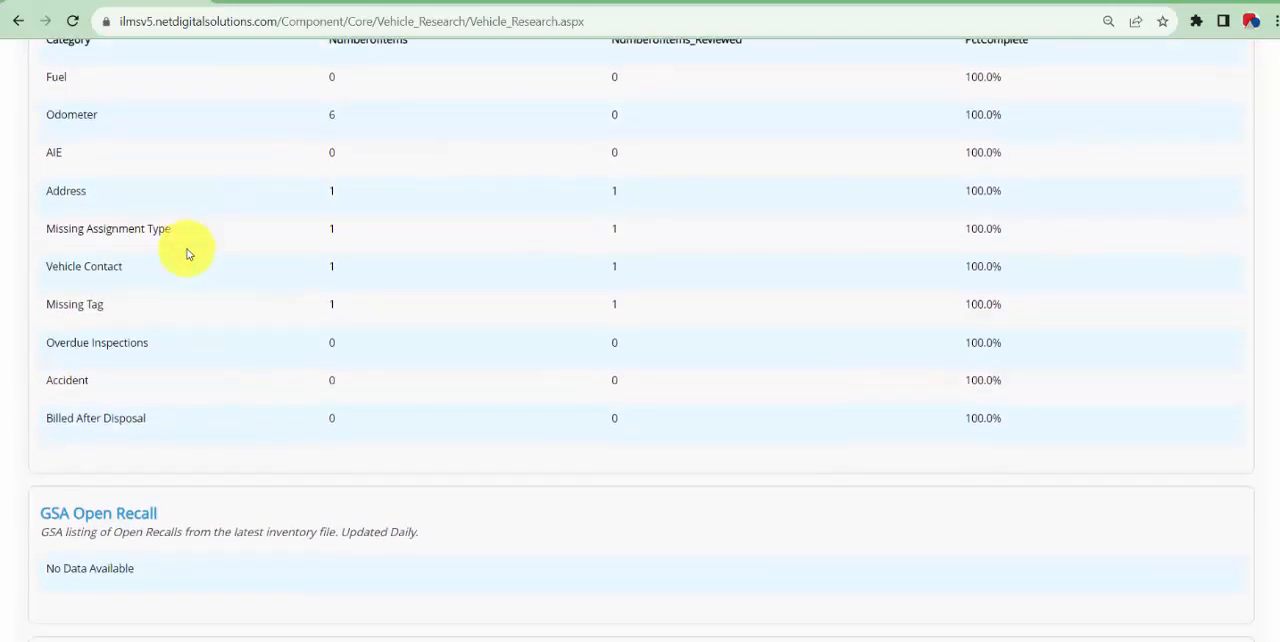
scroll(188, 254, "down", 3)
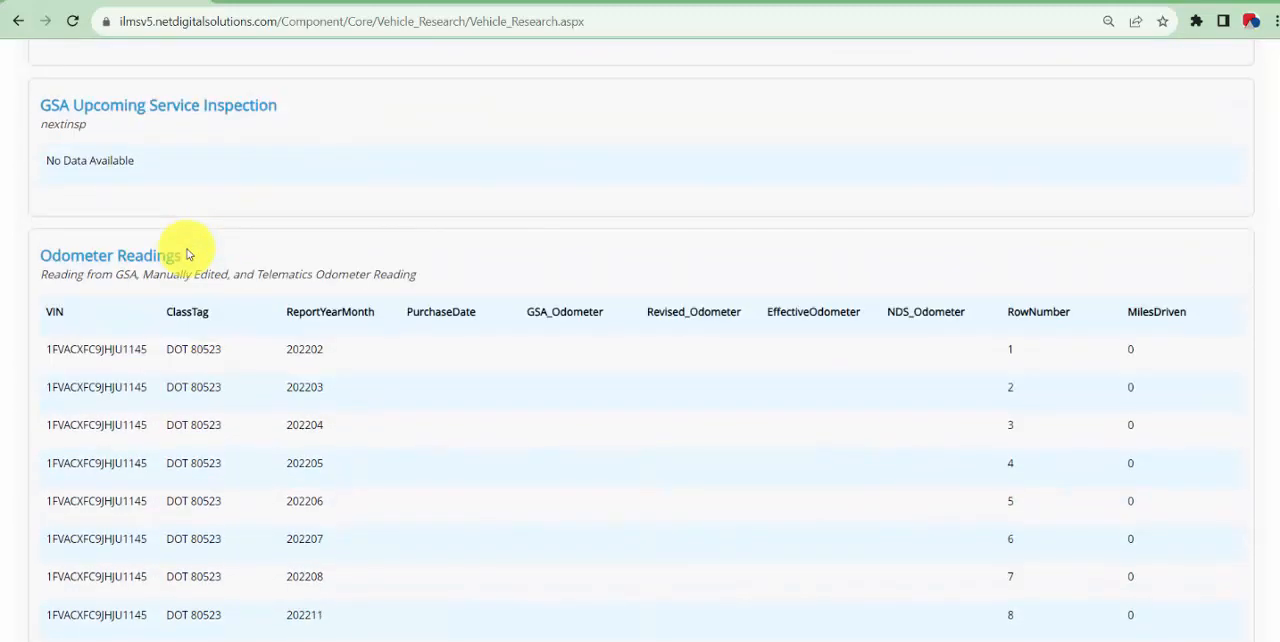
scroll(188, 256, "down", 4)
scroll(187, 256, "down", 11)
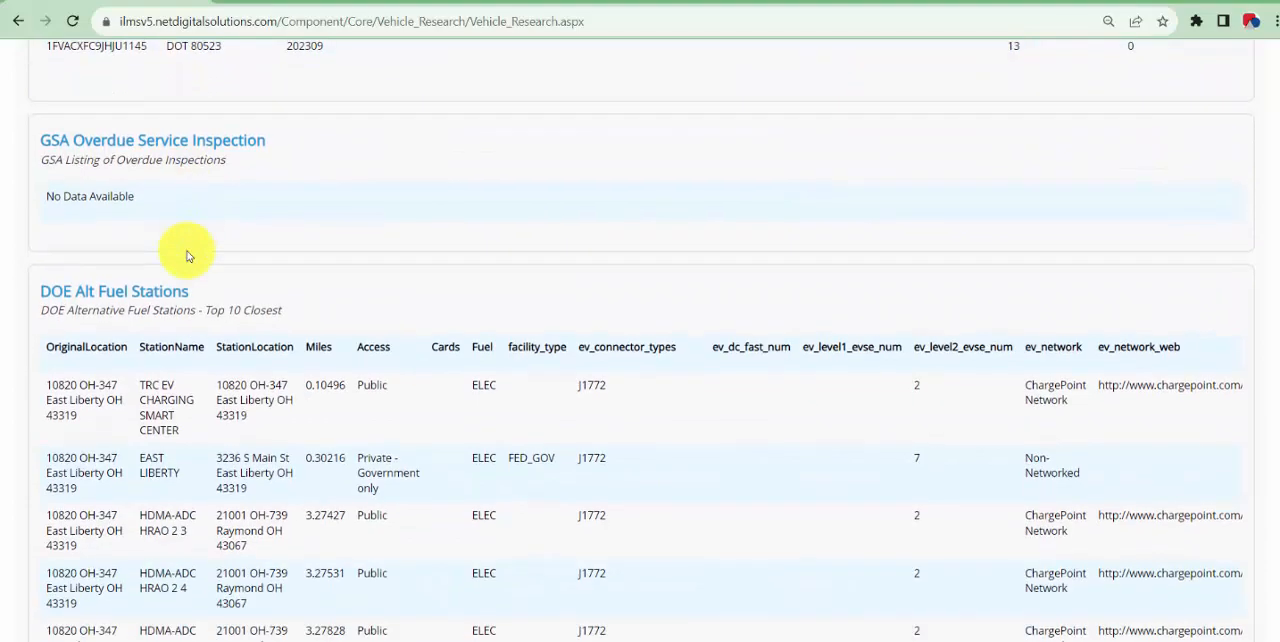
scroll(187, 256, "down", 3)
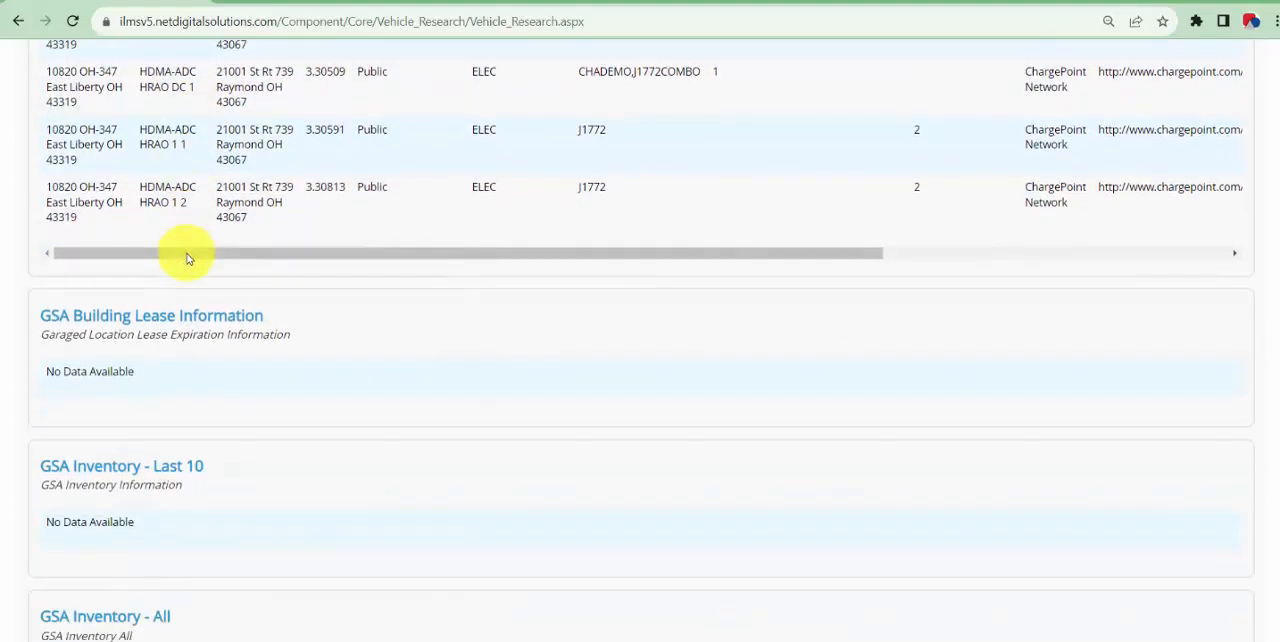
scroll(187, 258, "down", 5)
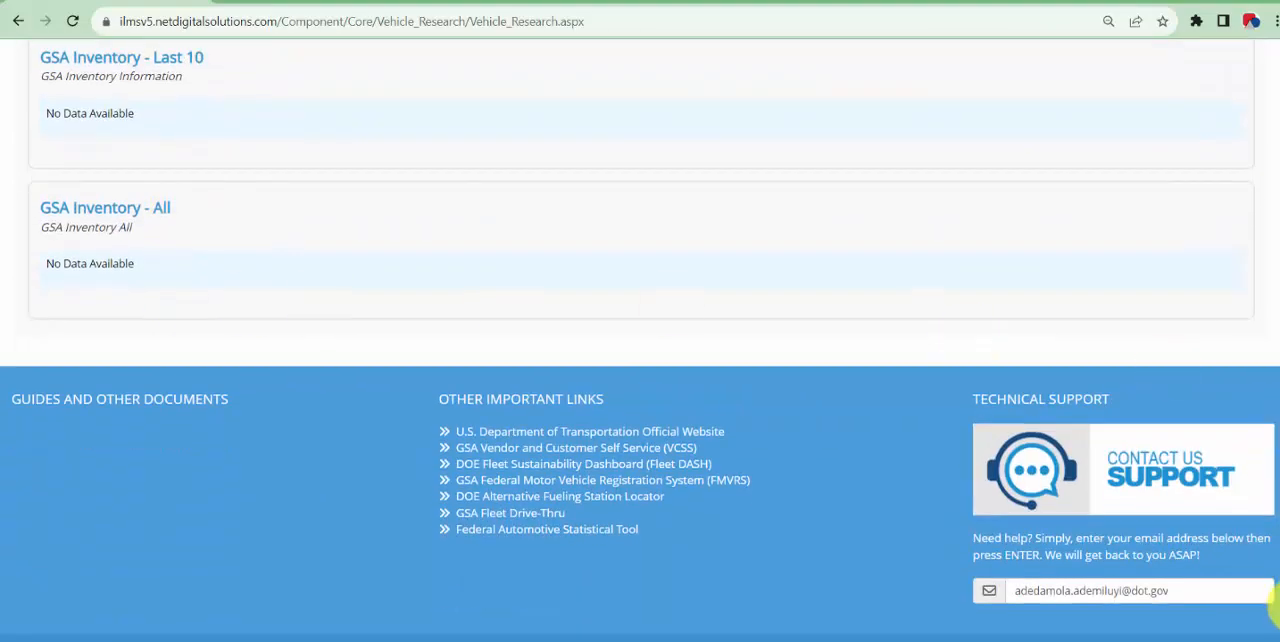
left_click_drag(1275, 605, 1275, 92)
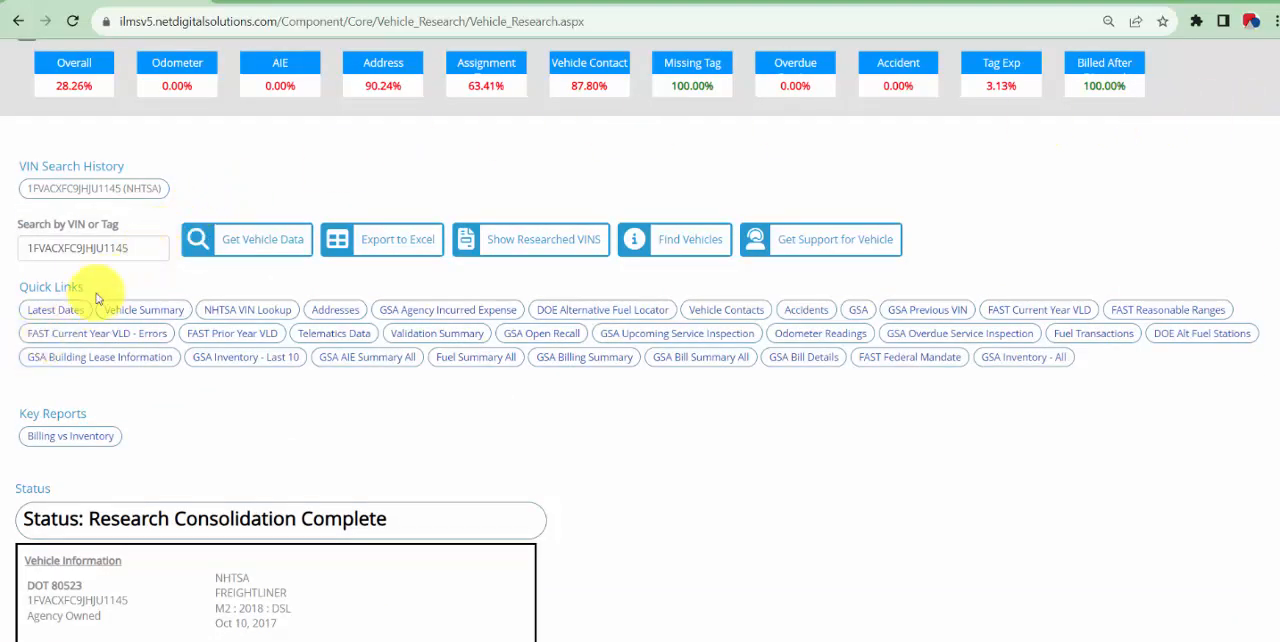
left_click_drag(156, 244, 22, 255)
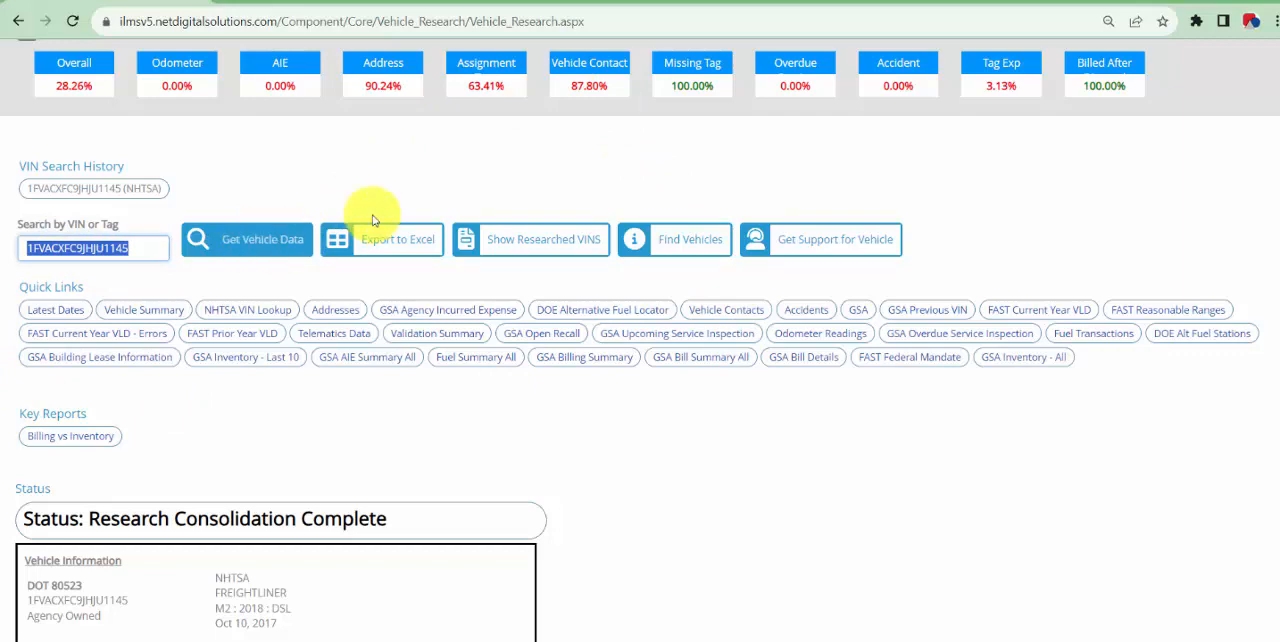
left_click(580, 178)
Open Report View and choose the Inventory workbook with the FAST Submission - Inventory Summary report
scroll(580, 186, "up", 2)
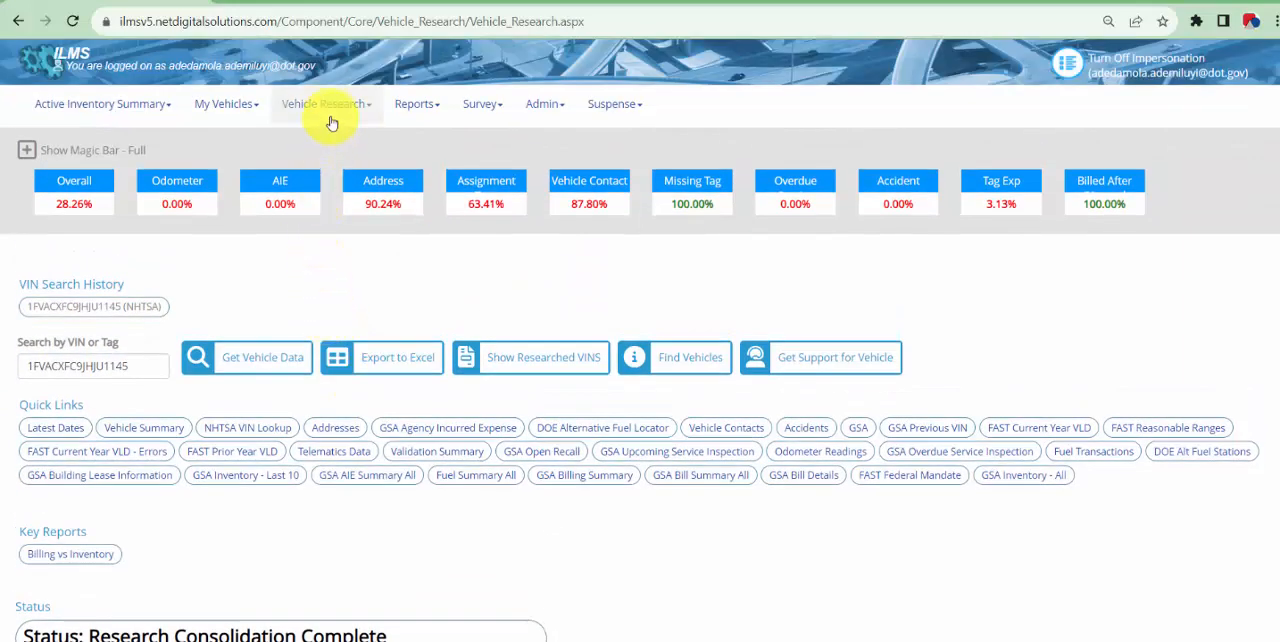
left_click(422, 128)
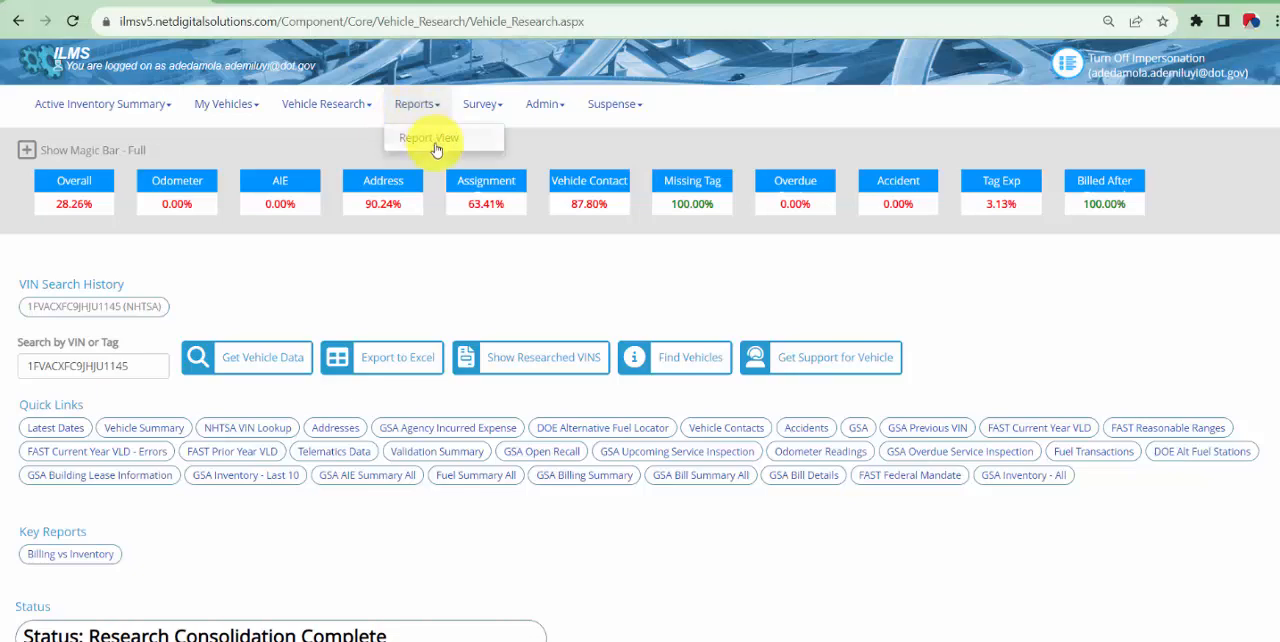
left_click(438, 140)
left_click(290, 303)
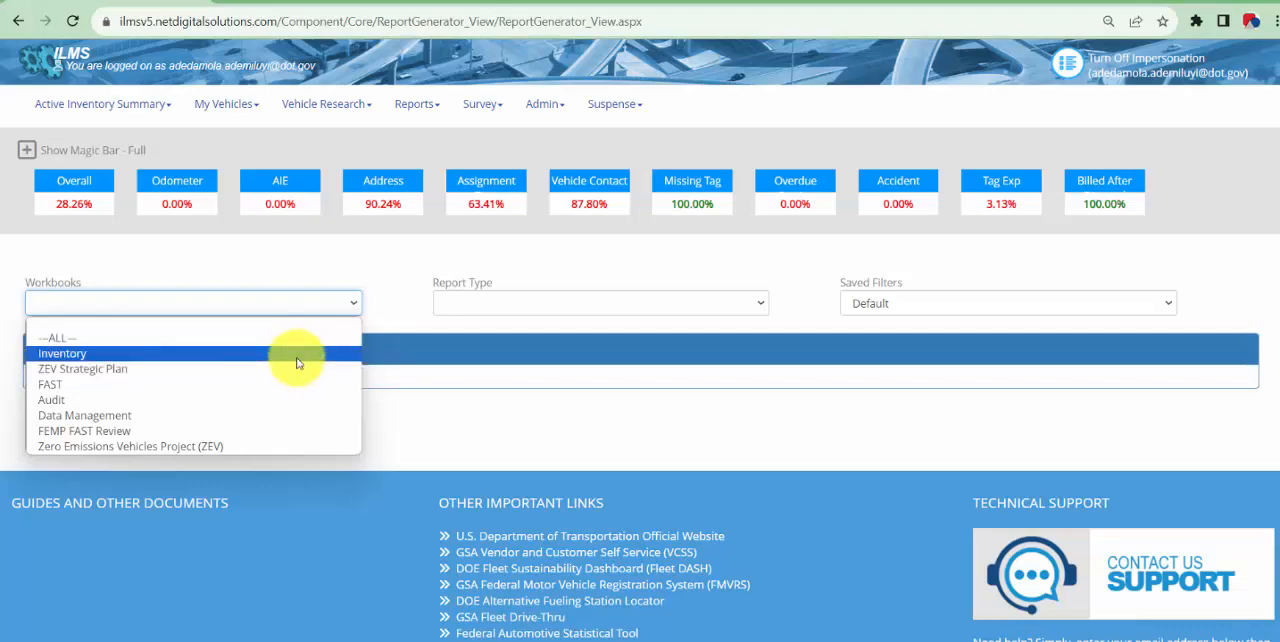
left_click(297, 360)
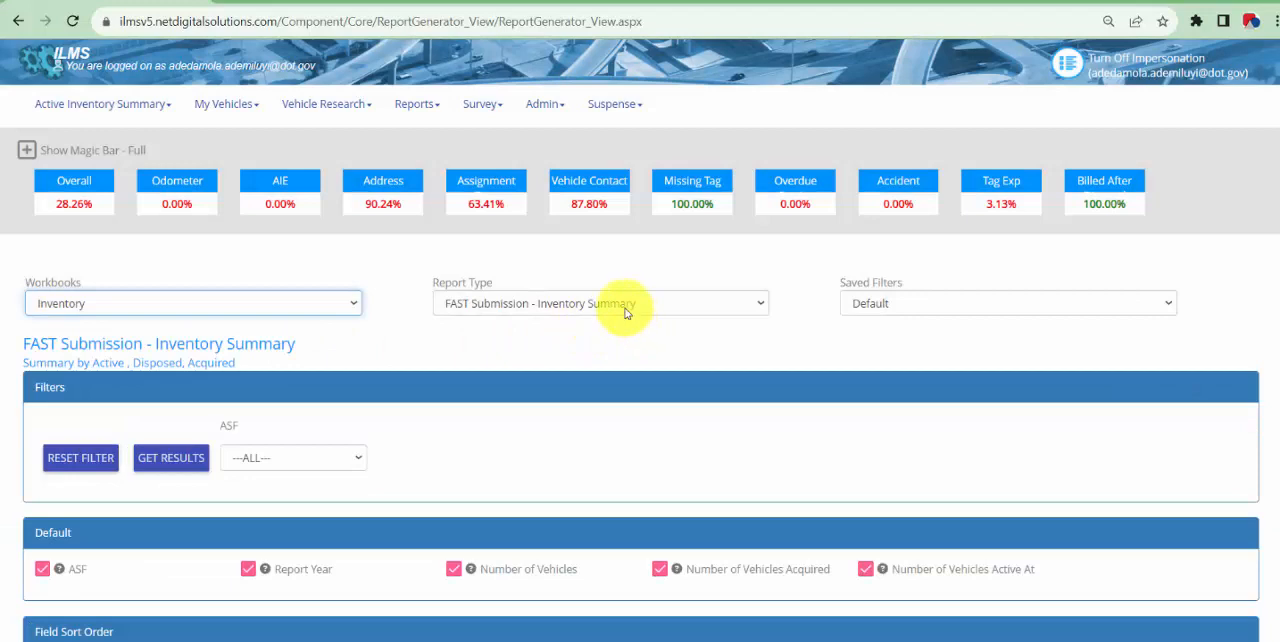
Filter the inventory summary report to ASF NHTSA, get the results and view the yearly vehicle figures
scroll(730, 310, "down", 2)
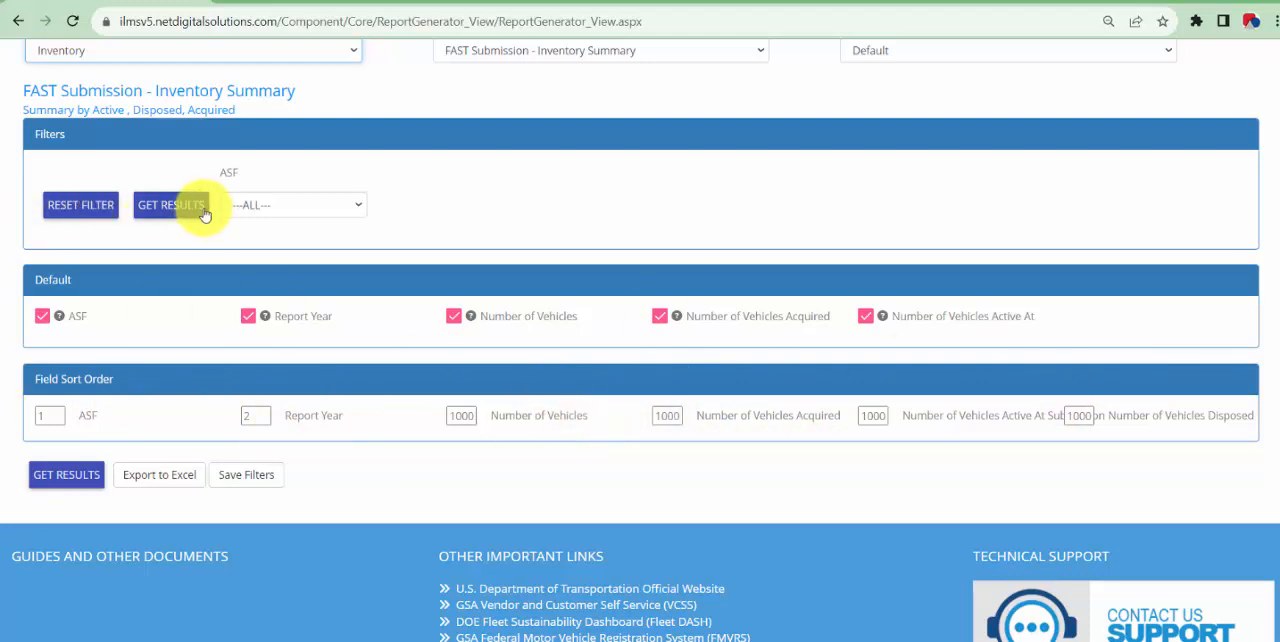
left_click(243, 207)
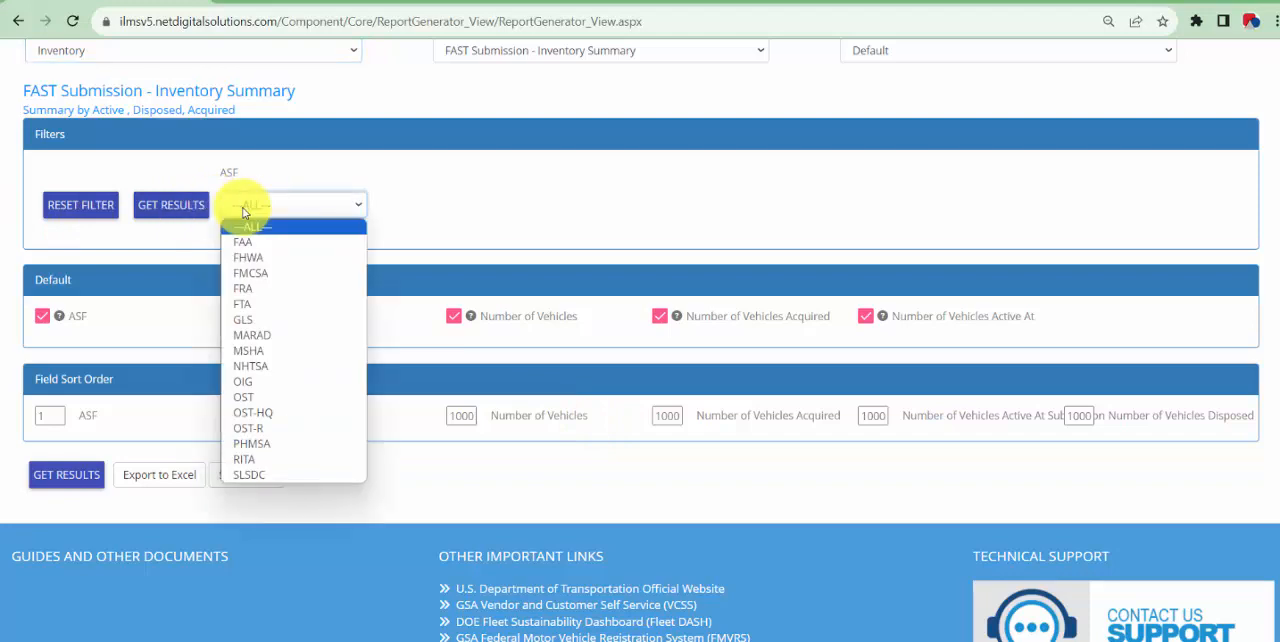
left_click(266, 368)
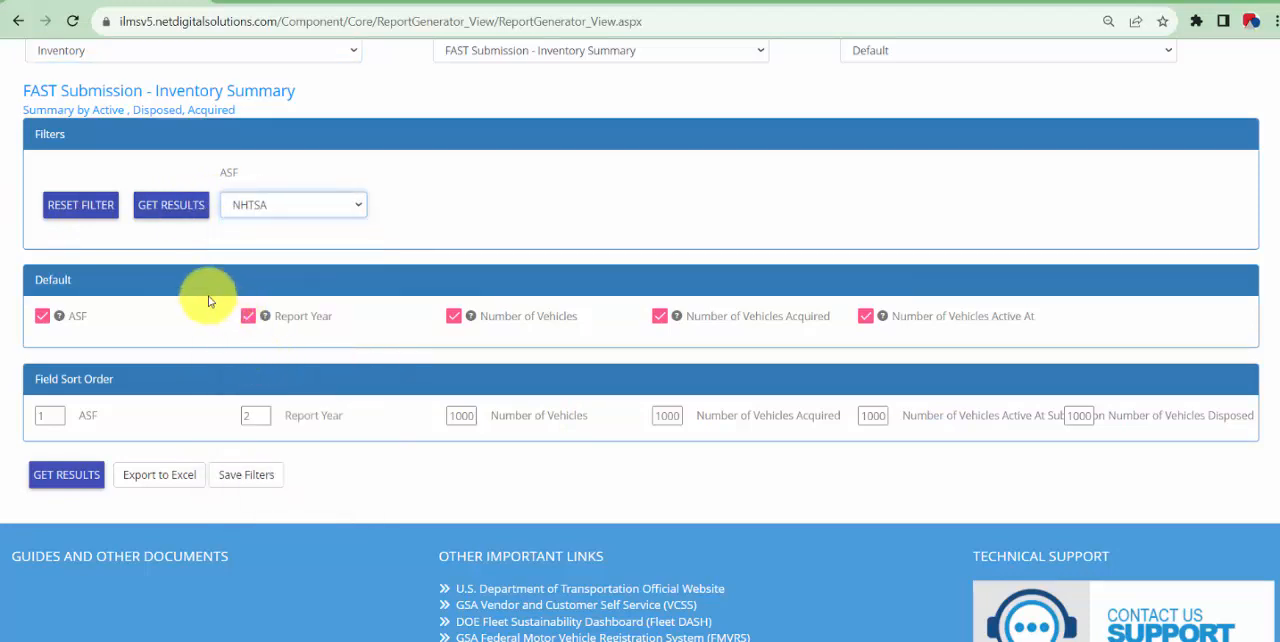
left_click(157, 205)
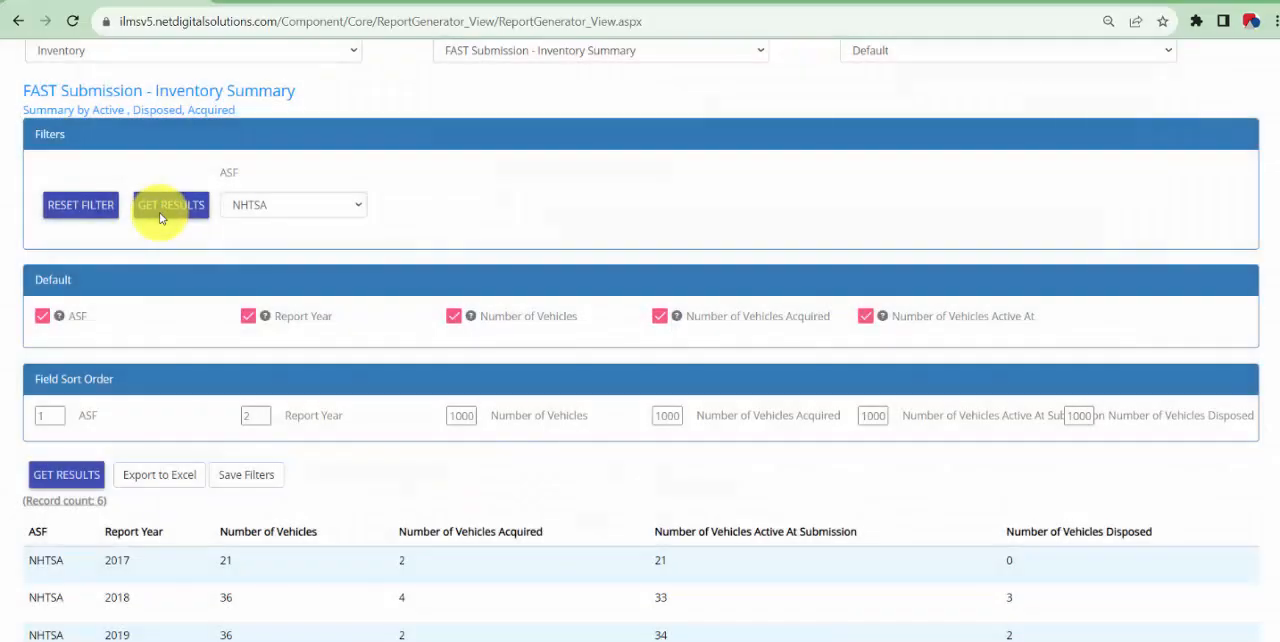
scroll(78, 310, "down", 3)
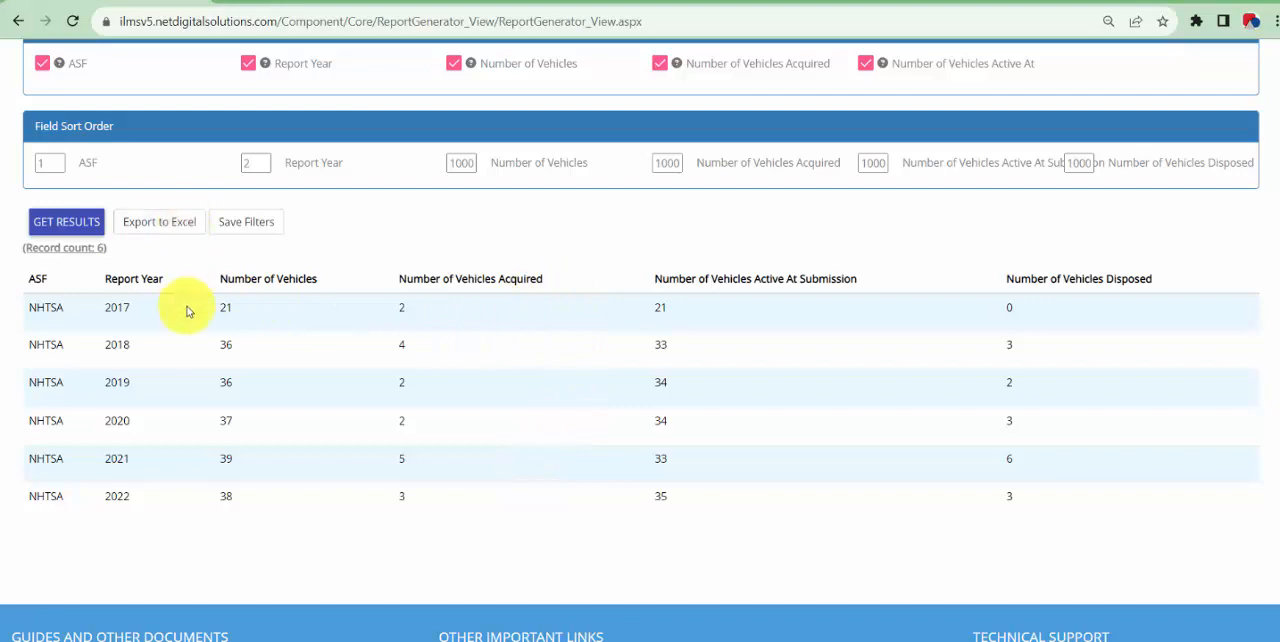
Look through the available report workbooks without changing the Inventory selection
scroll(186, 306, "up", 3)
left_click(295, 134)
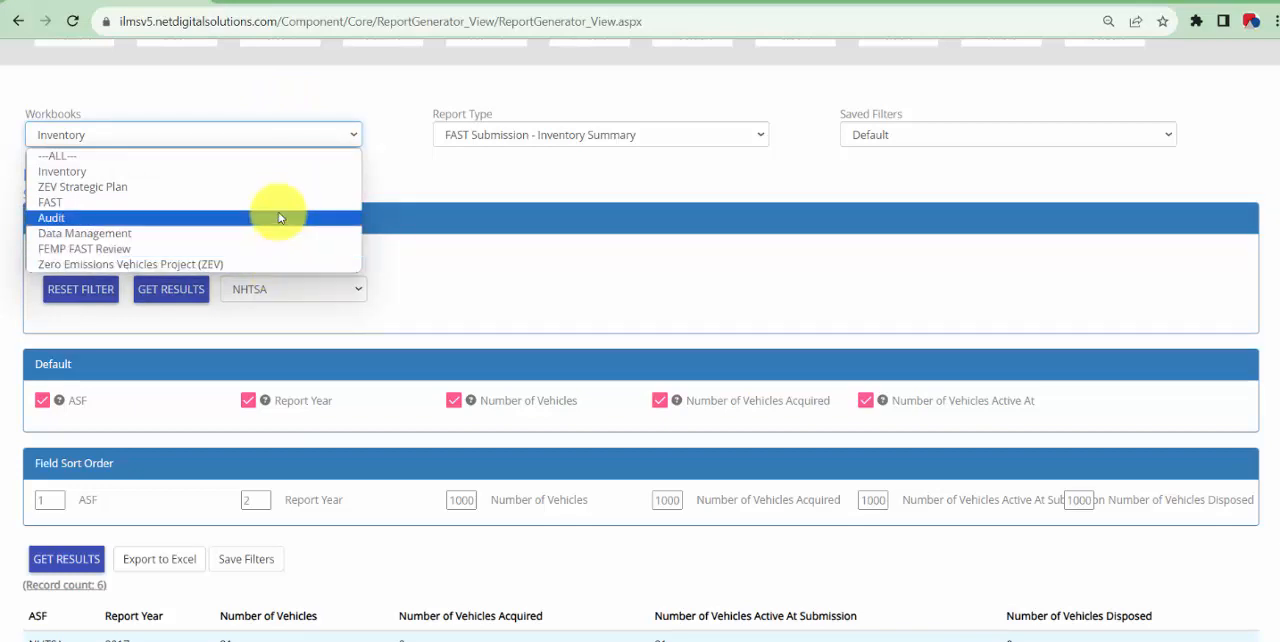
left_click(406, 120)
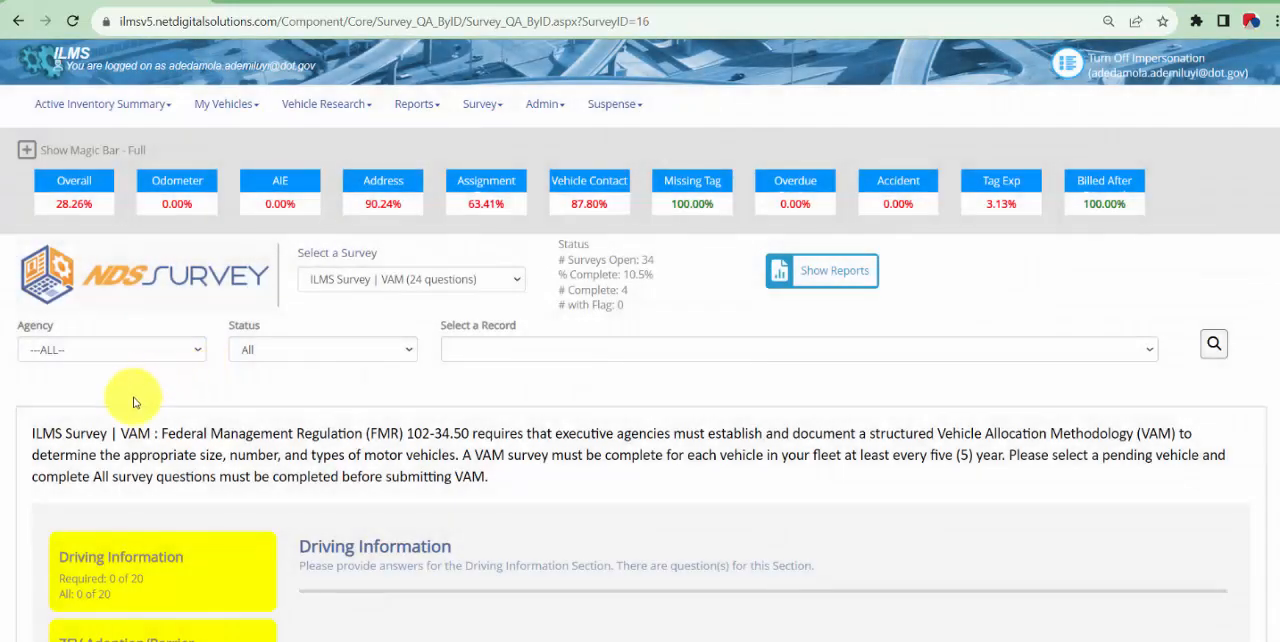
Select the DOT 80523 vehicle record in the ILMS VAM survey and look over its Driving Information questions
scroll(195, 385, "down", 1)
left_click(473, 266)
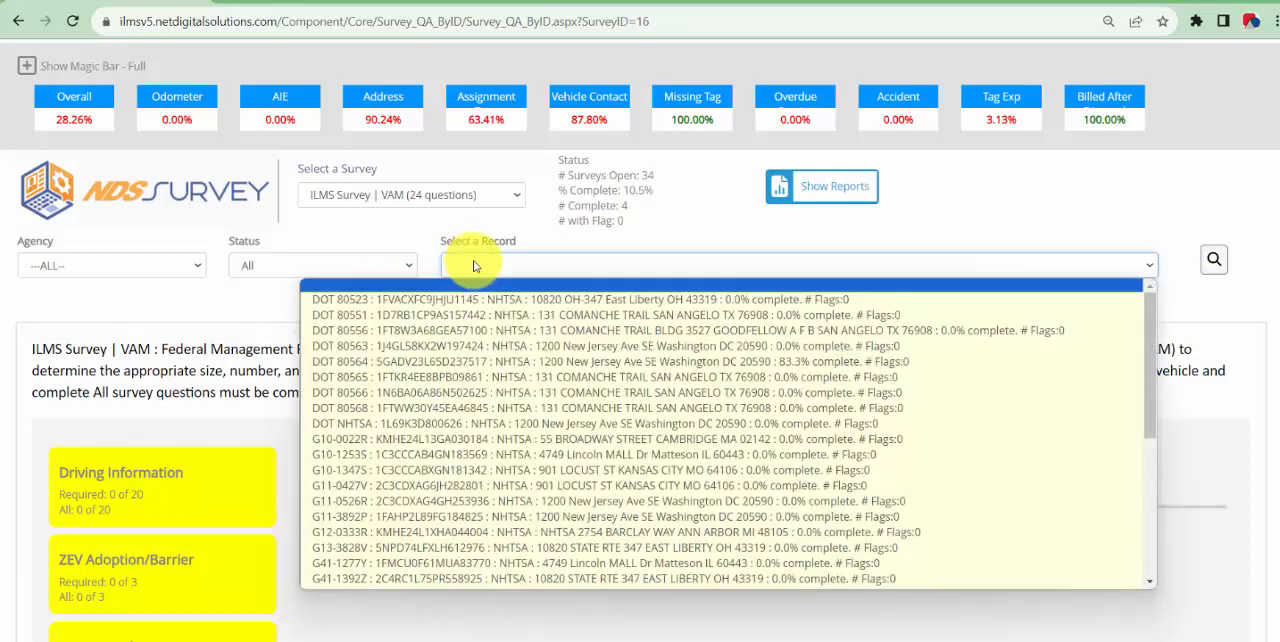
left_click(466, 306)
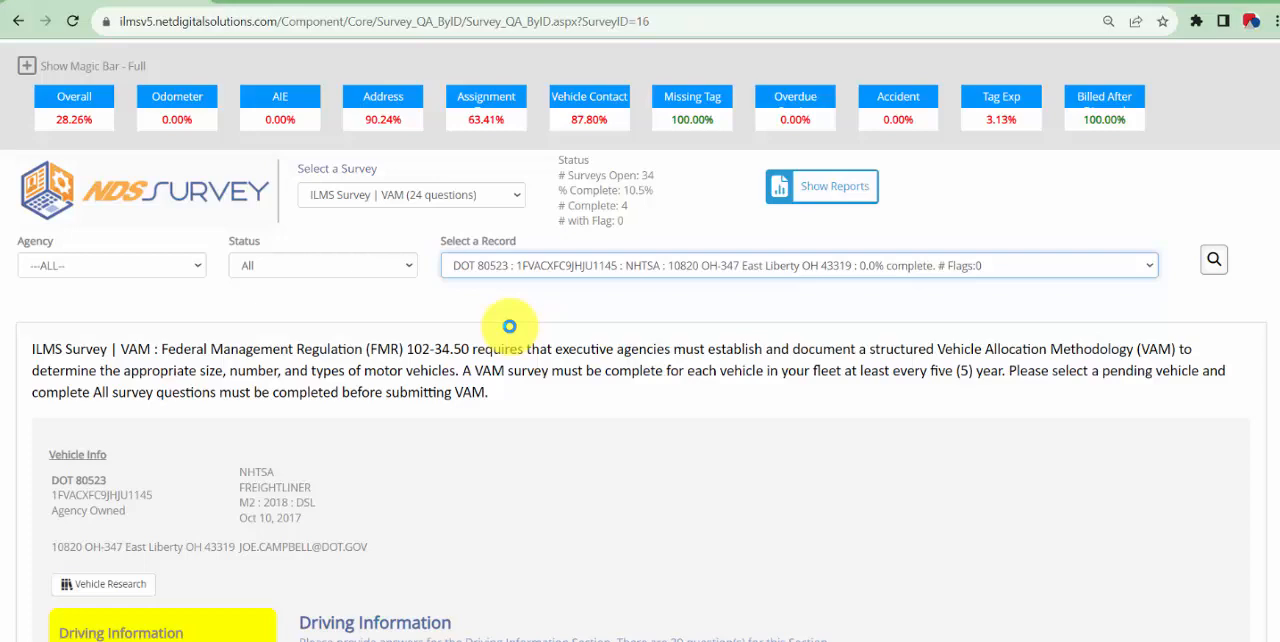
scroll(509, 330, "down", 2)
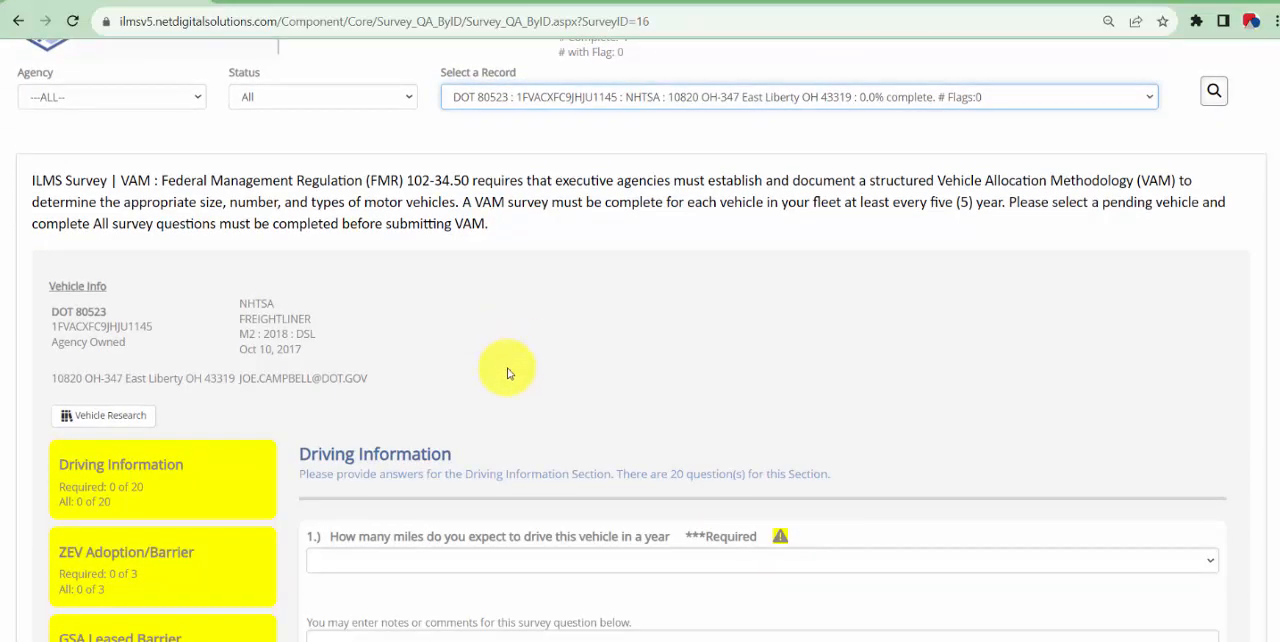
scroll(582, 428, "down", 1)
scroll(542, 442, "up", 1)
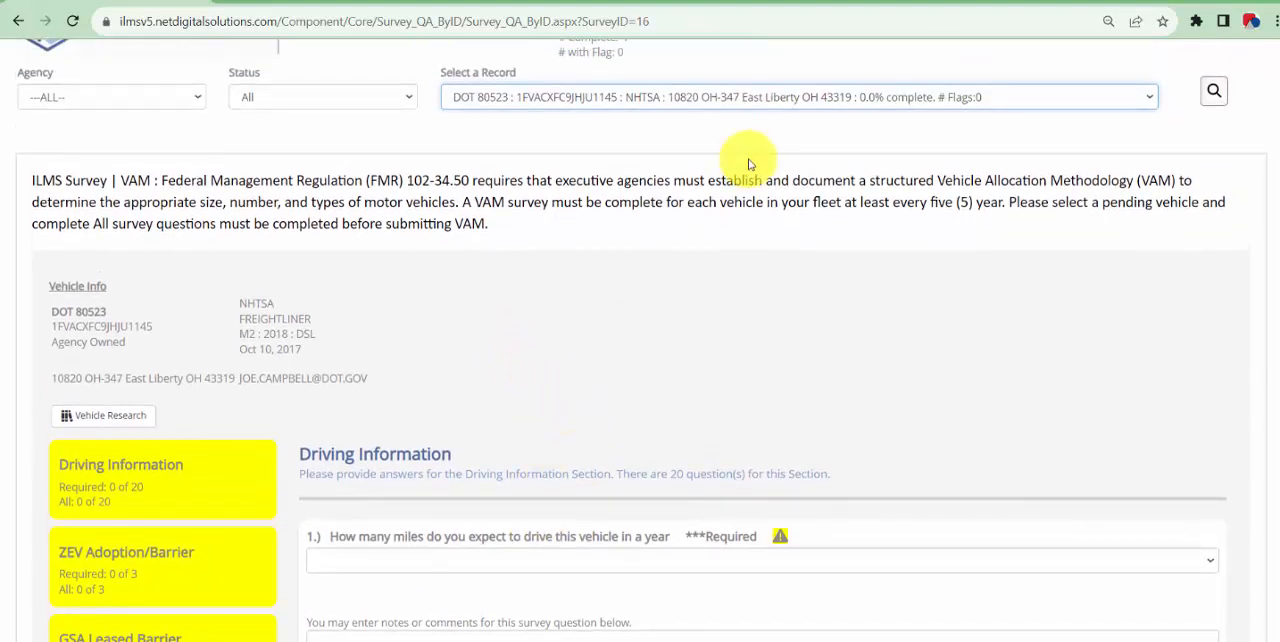
Look through the survey's list of vehicle records without changing the DOT 80523 selection
left_click(777, 102)
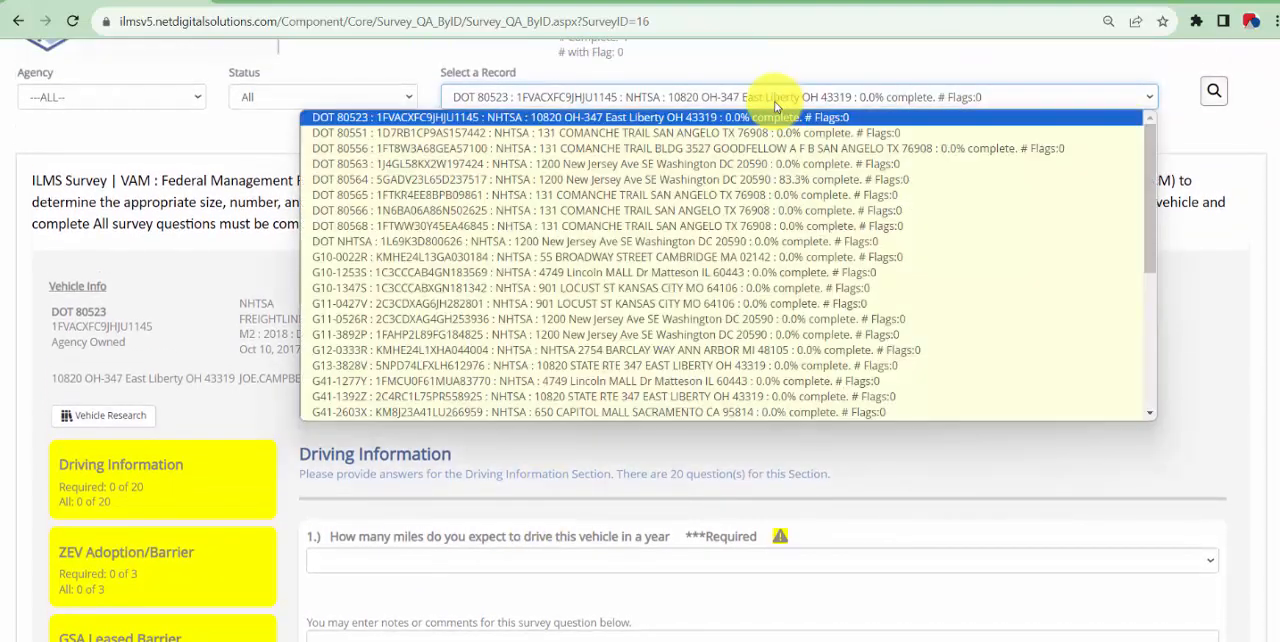
left_click(857, 71)
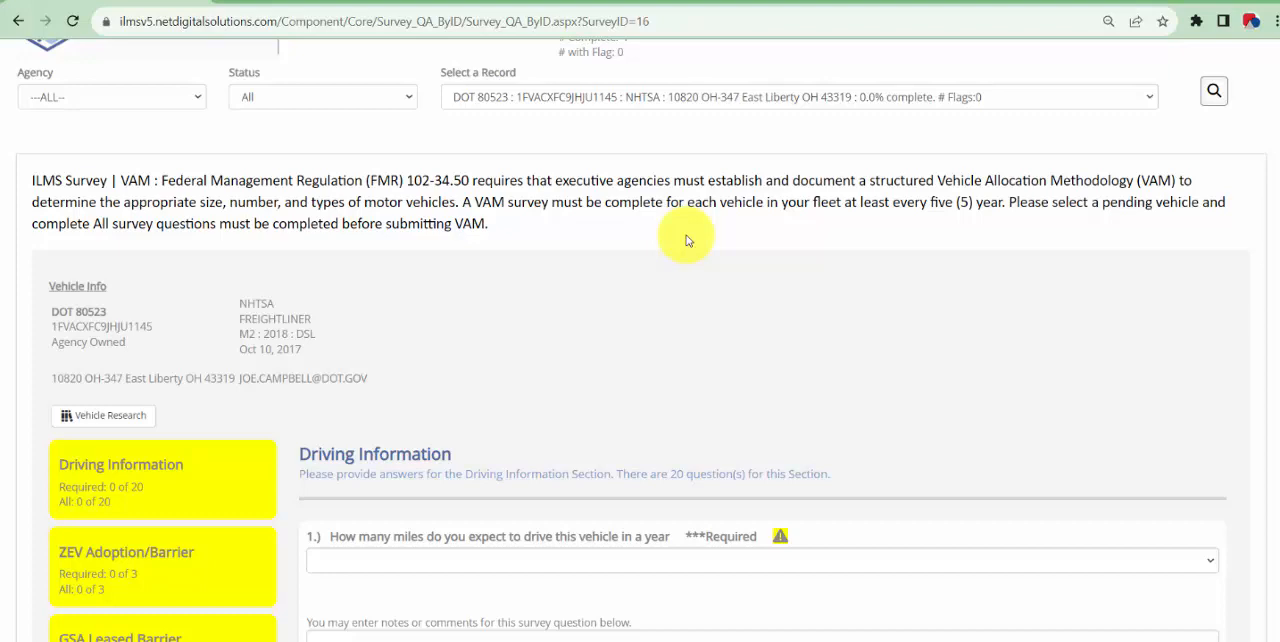
Answer the Driving Information question on expected yearly miles for this vehicle with 1 - 1000
scroll(687, 240, "down", 1)
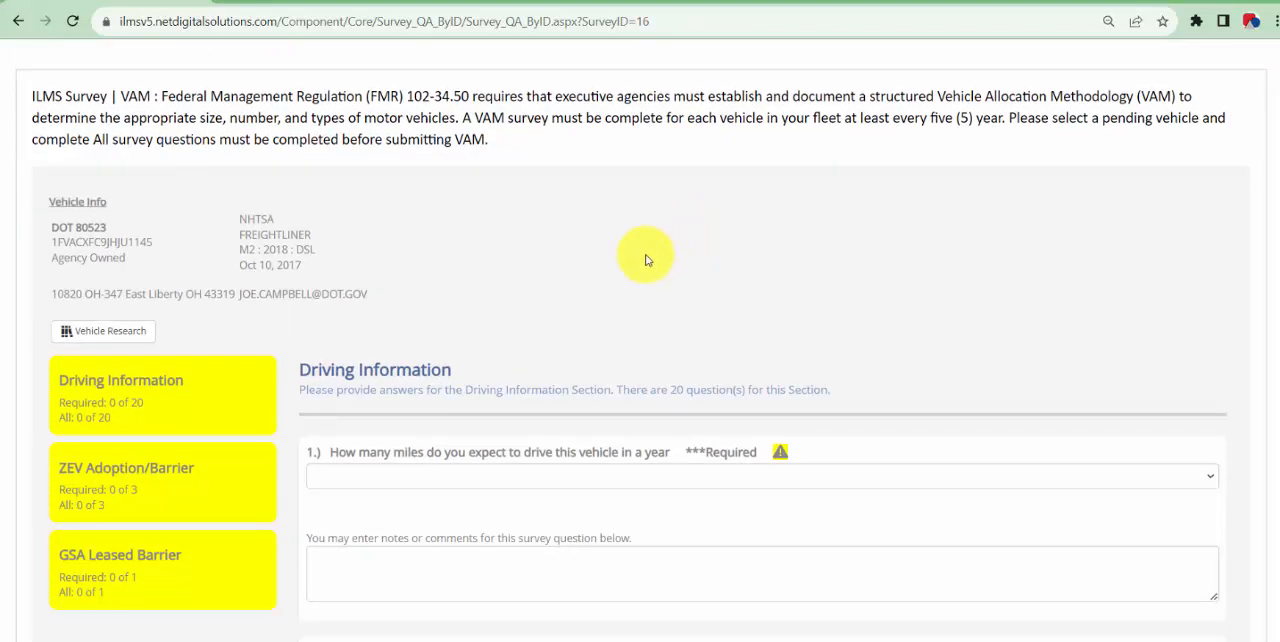
scroll(651, 257, "down", 2)
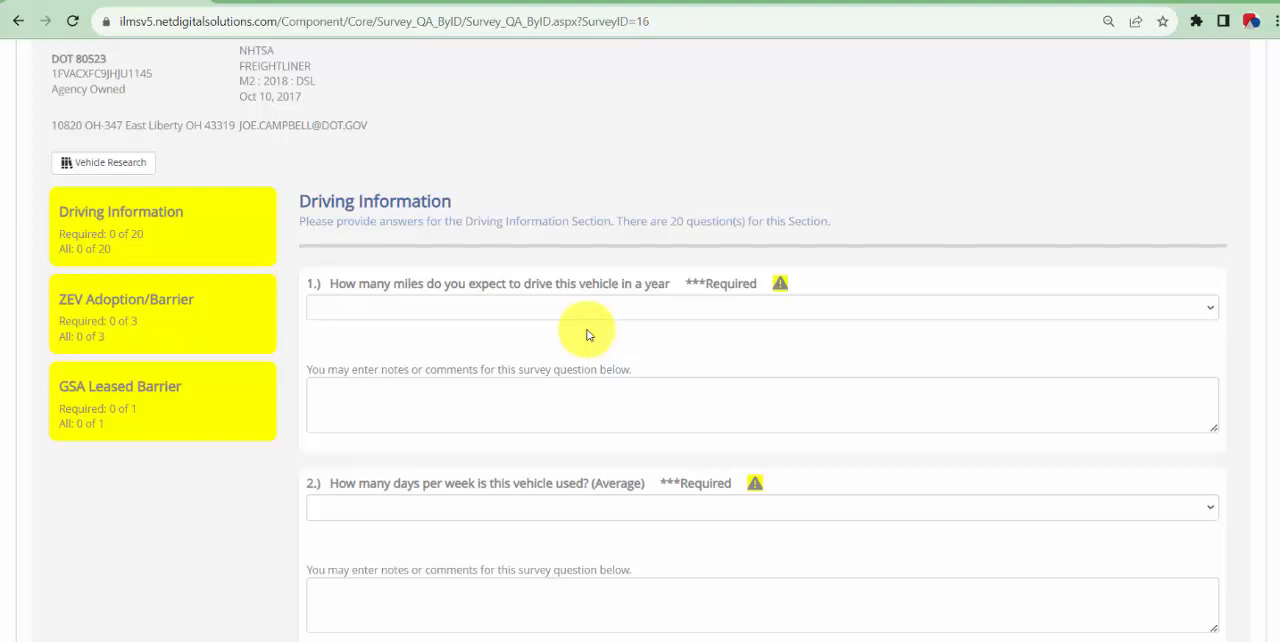
scroll(371, 229, "down", 1)
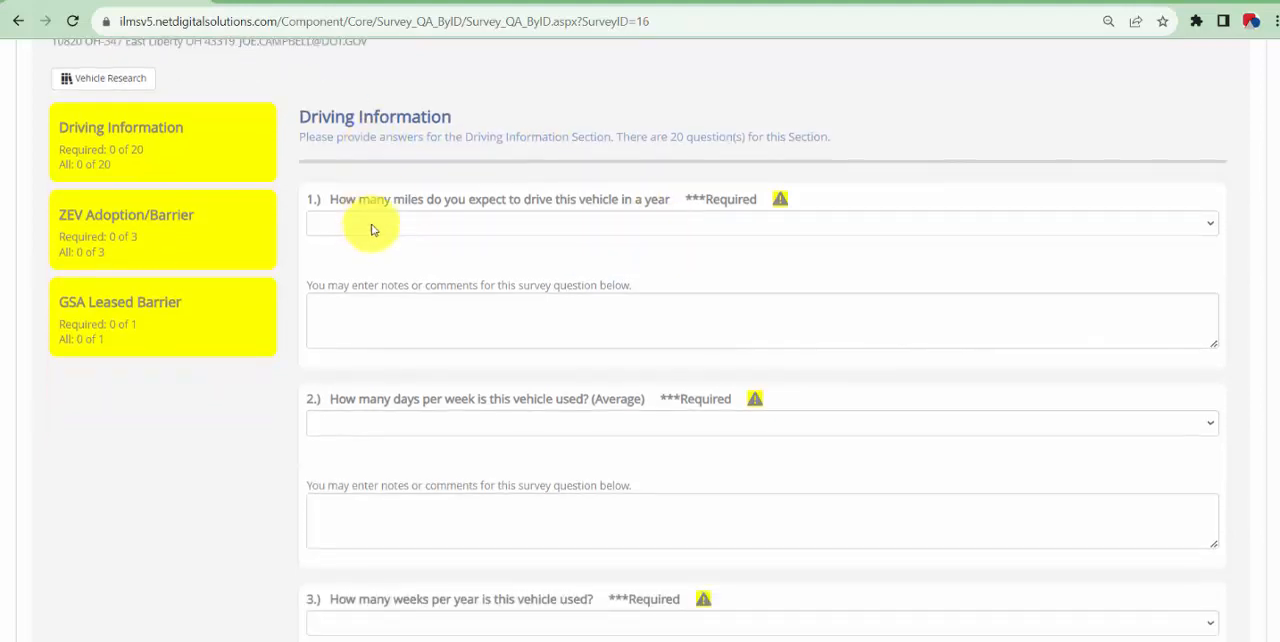
left_click(399, 228)
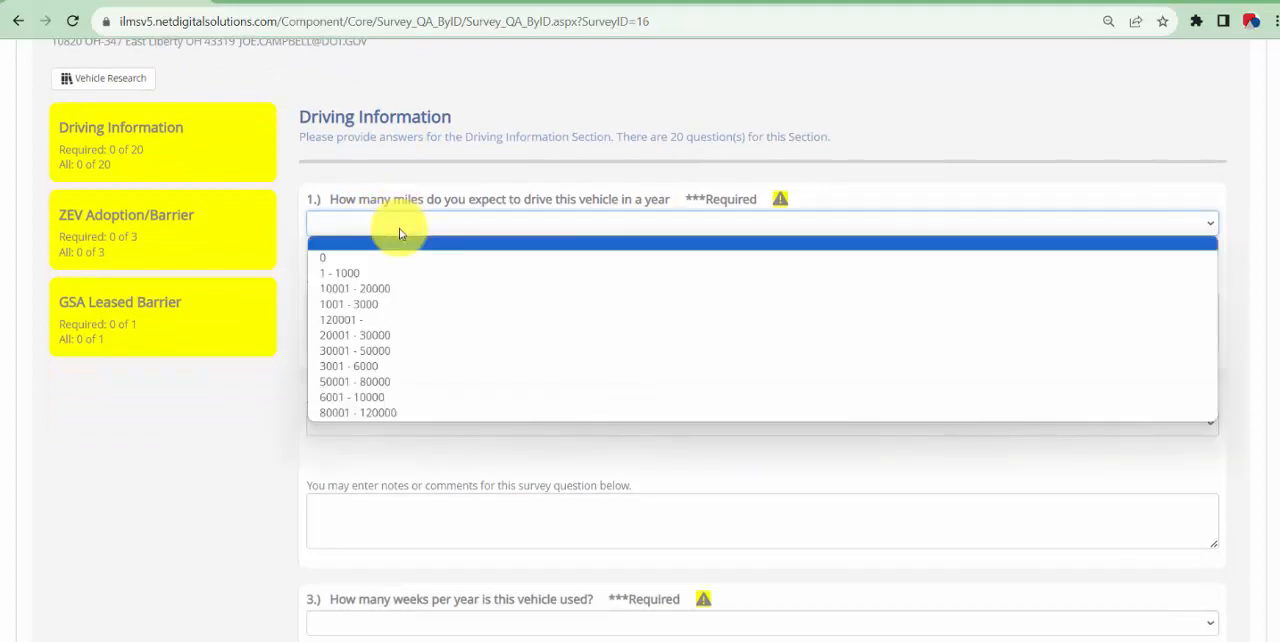
left_click(420, 280)
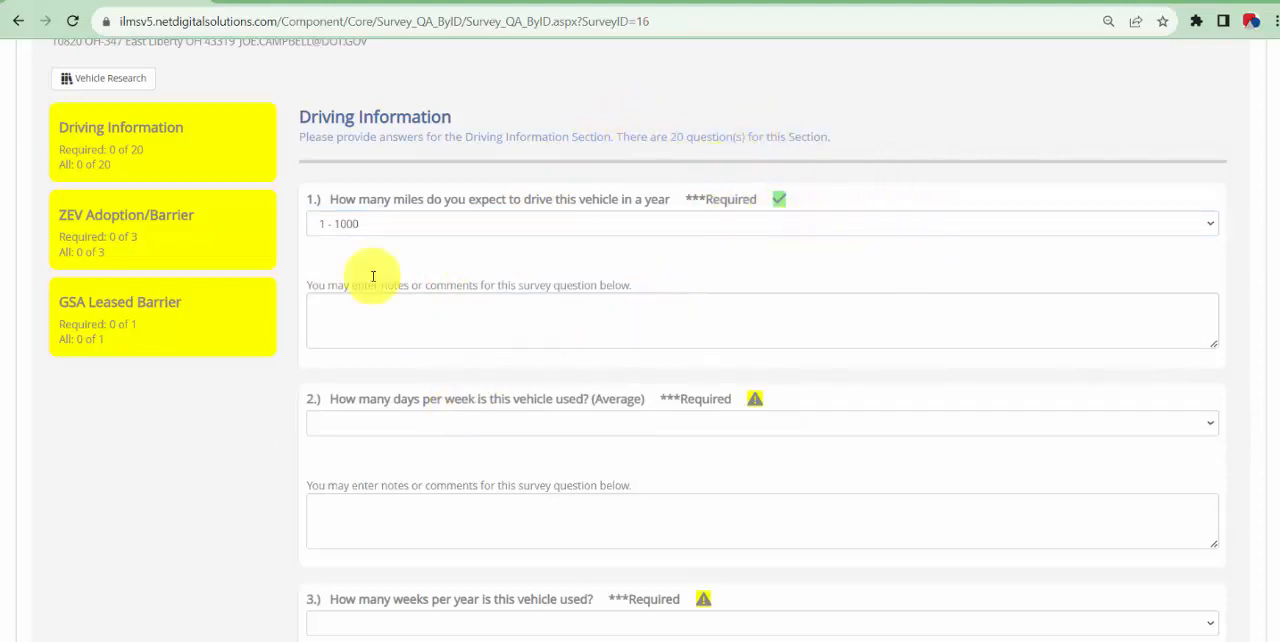
scroll(410, 426, "down", 1)
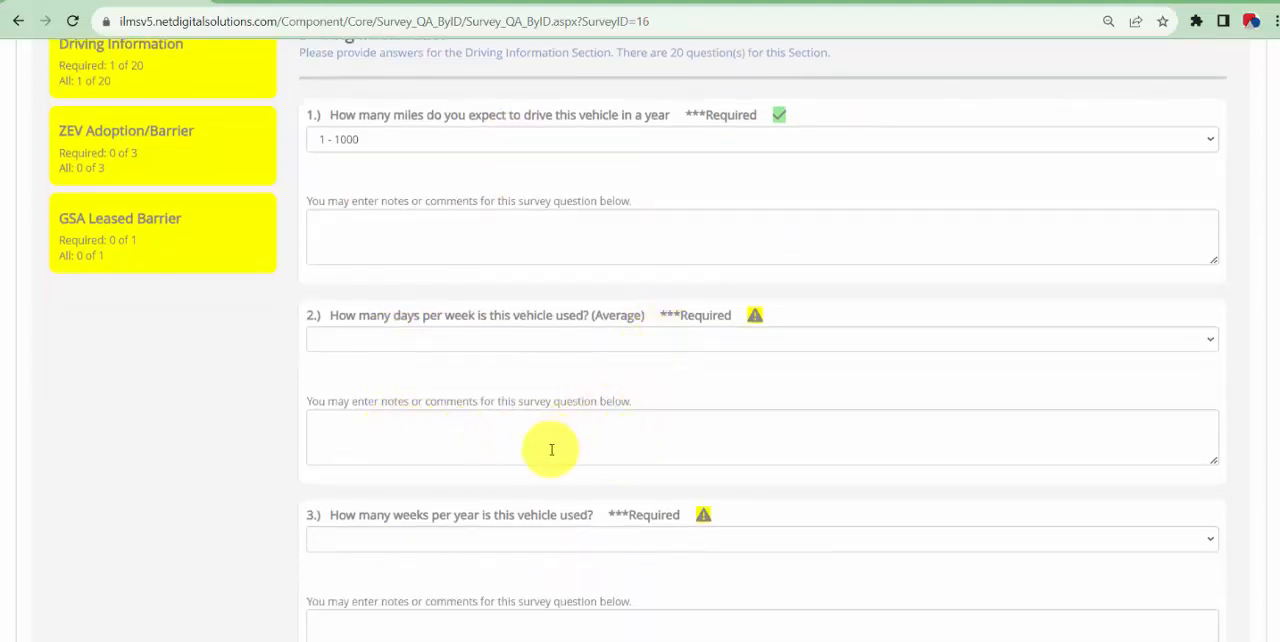
Open the user management page of the administration area and look over the listed user accounts and roles
scroll(480, 354, "up", 4)
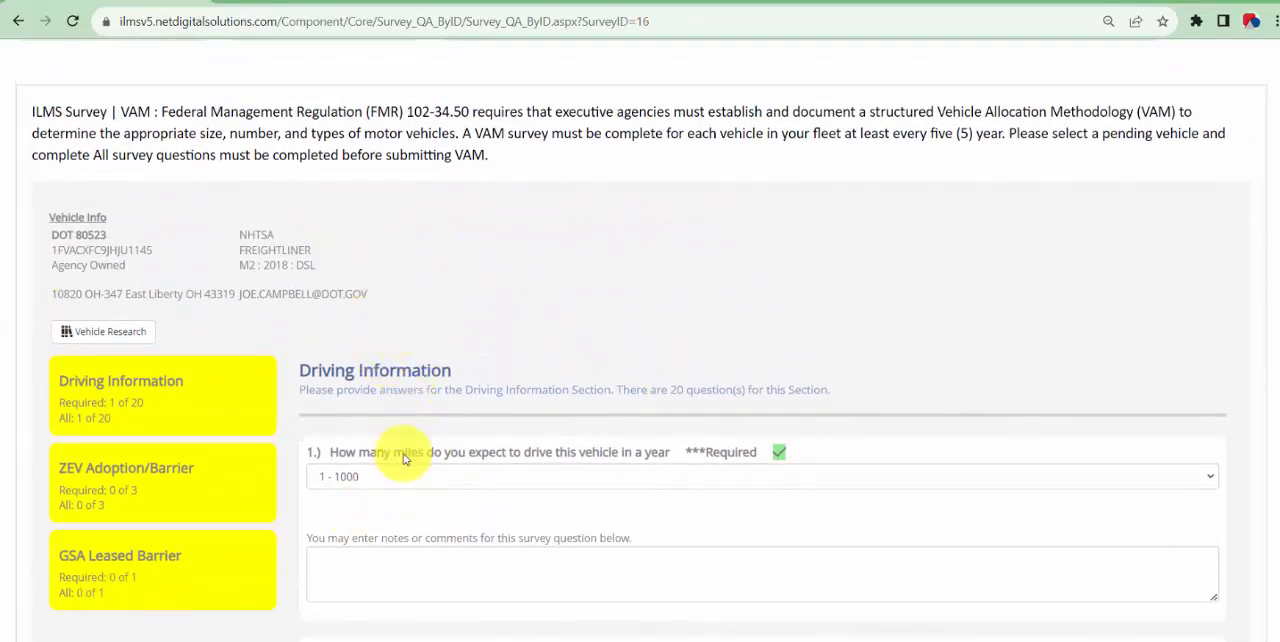
scroll(423, 490, "up", 3)
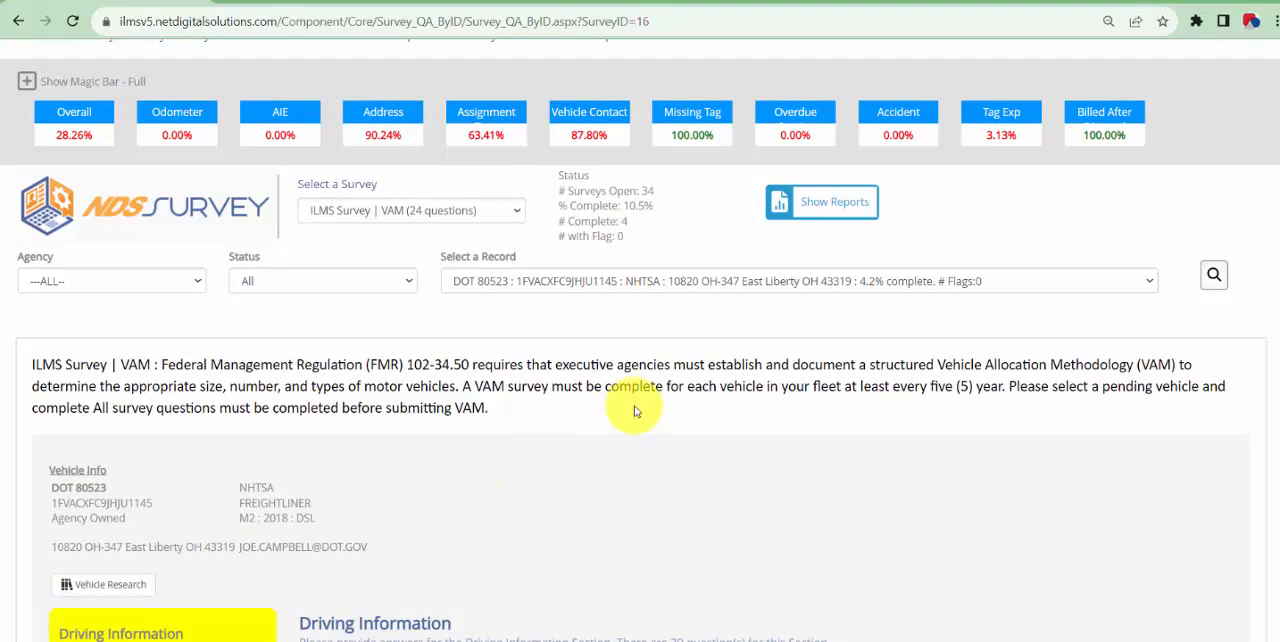
scroll(634, 411, "up", 1)
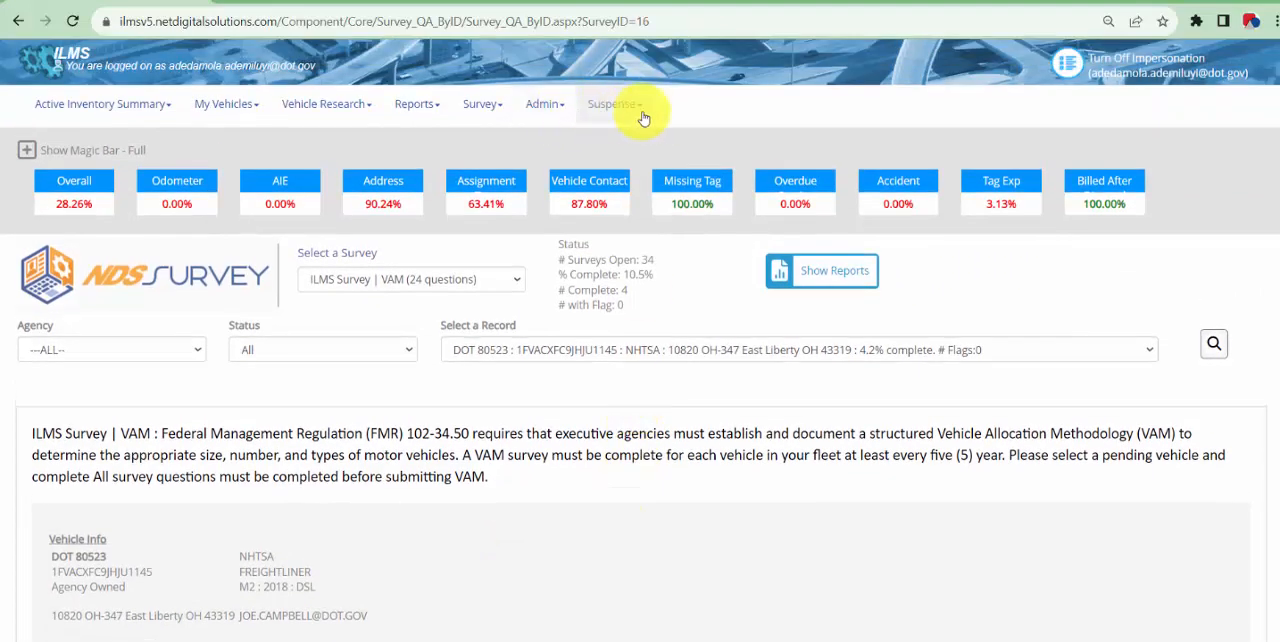
left_click(543, 118)
left_click(545, 140)
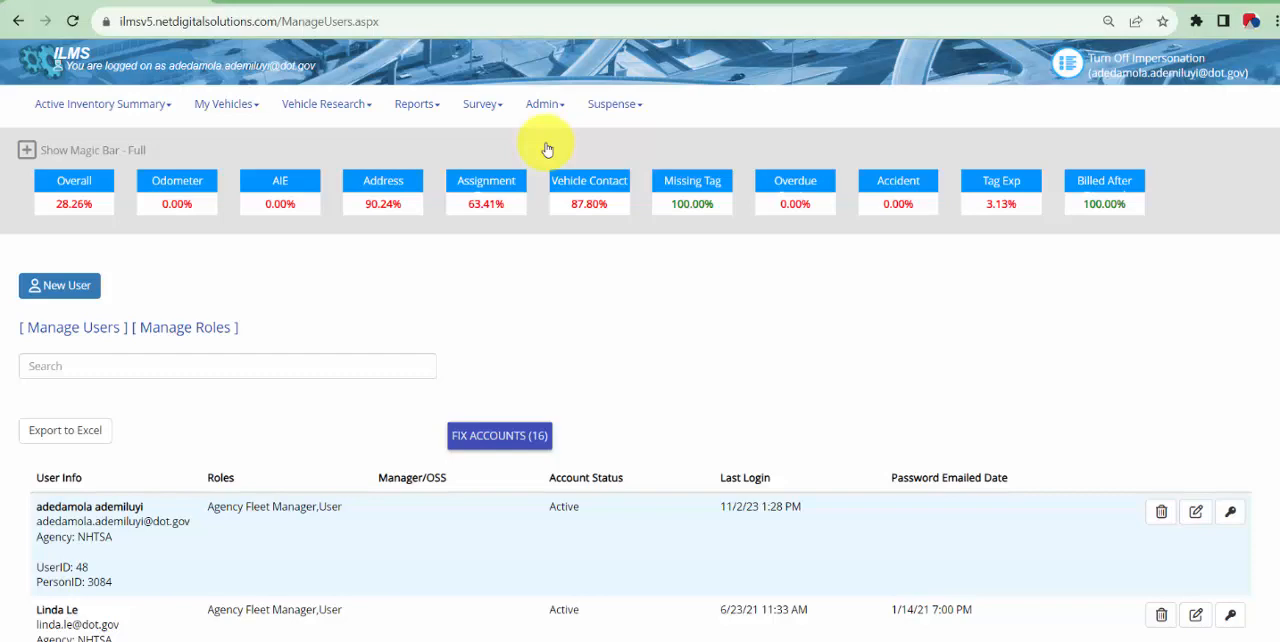
scroll(443, 294, "down", 2)
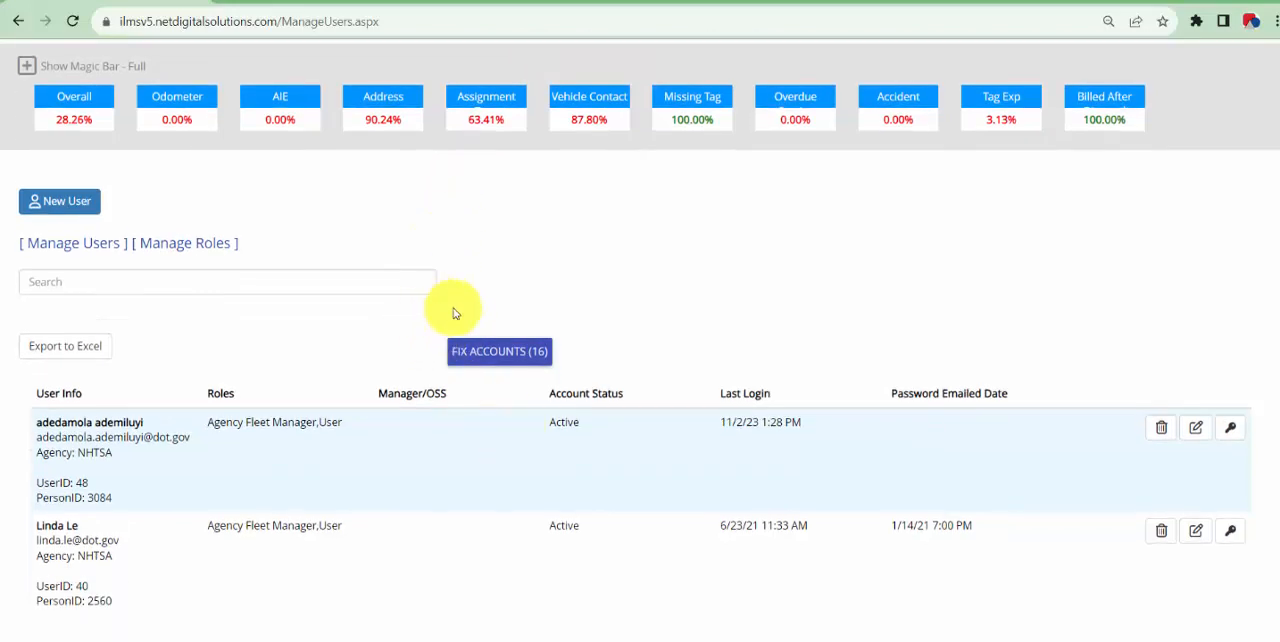
scroll(571, 528, "down", 1)
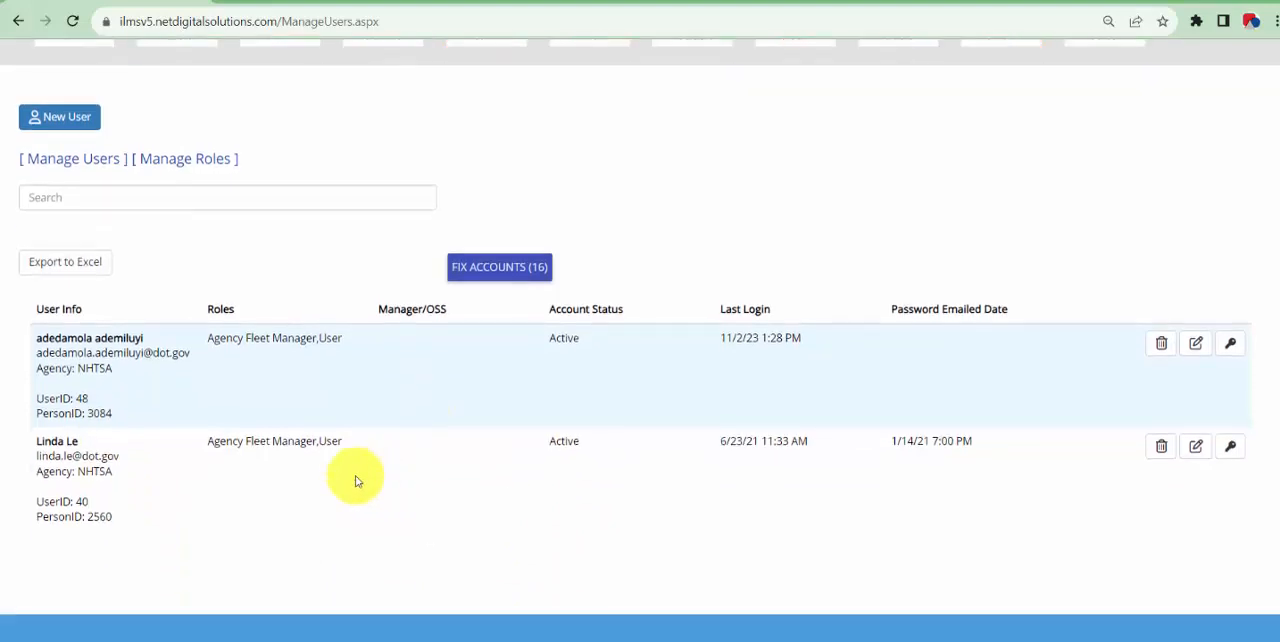
Open a new user record form and view its user information and roles sections
scroll(209, 478, "up", 1)
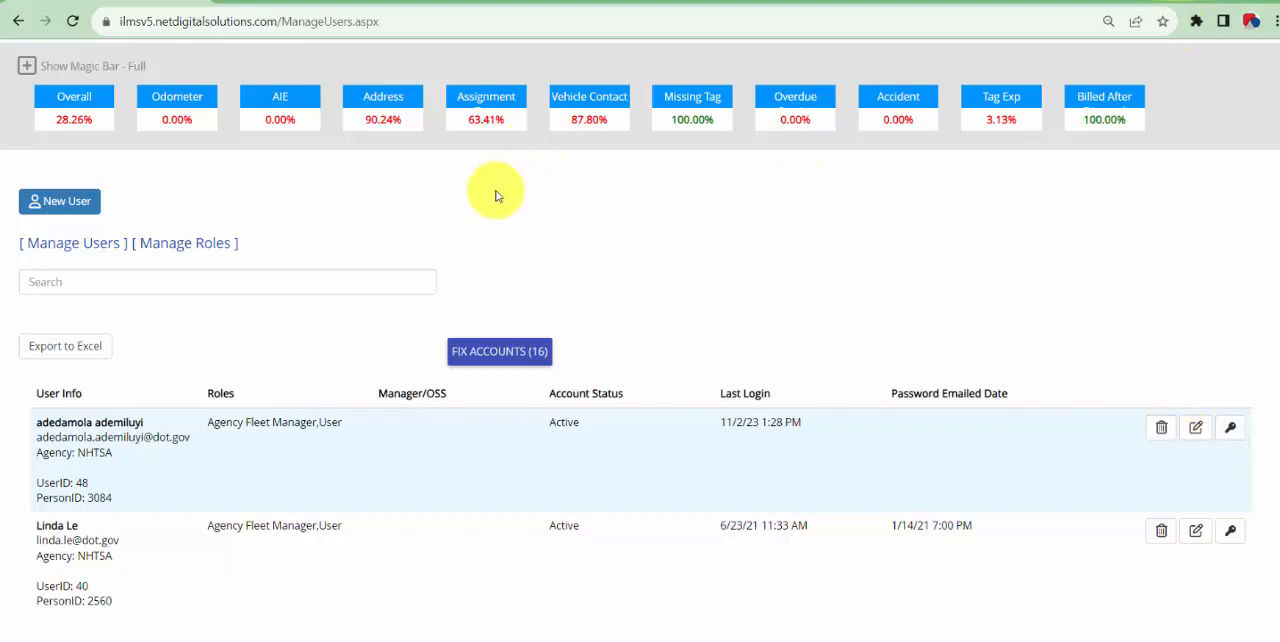
left_click(81, 214)
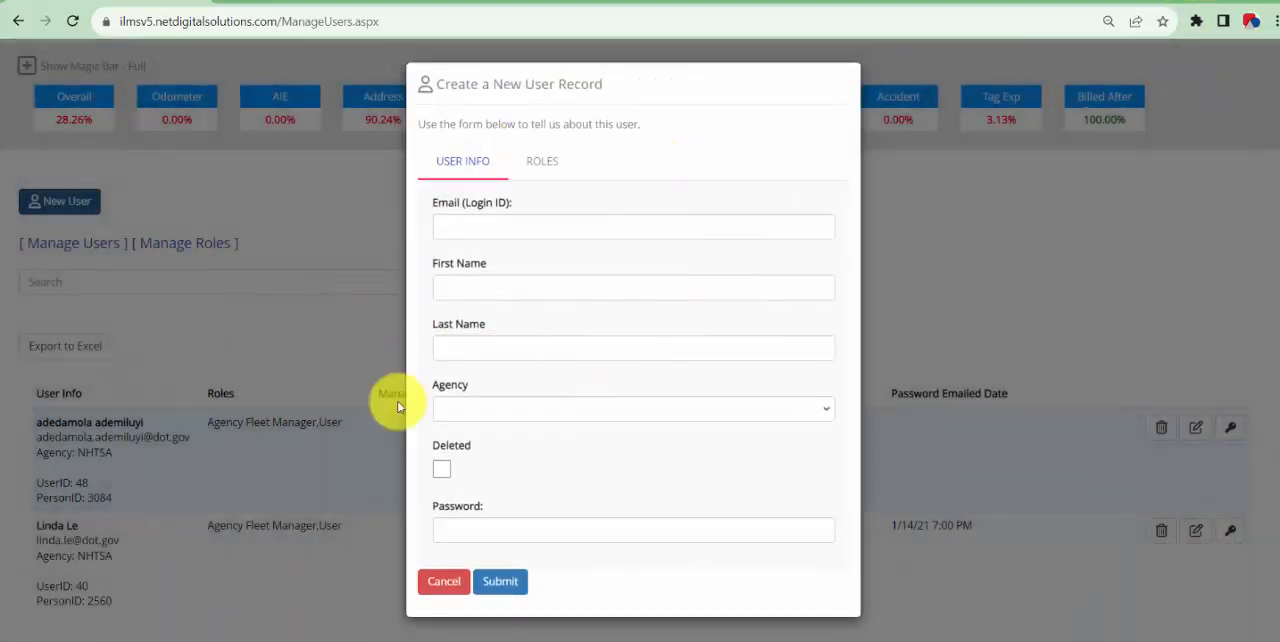
left_click(555, 166)
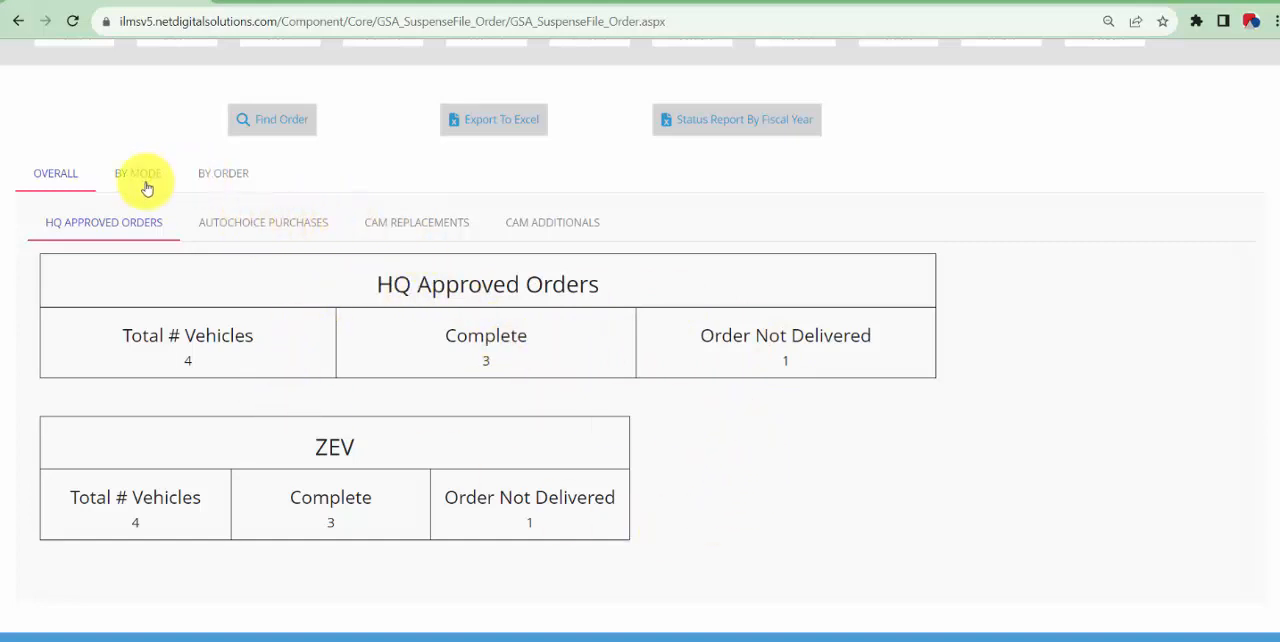
Review the suspense file by order, covering HQ Approved Orders, AutoChoice Purchases, CAM Replacements and CAM Additionals
left_click(206, 178)
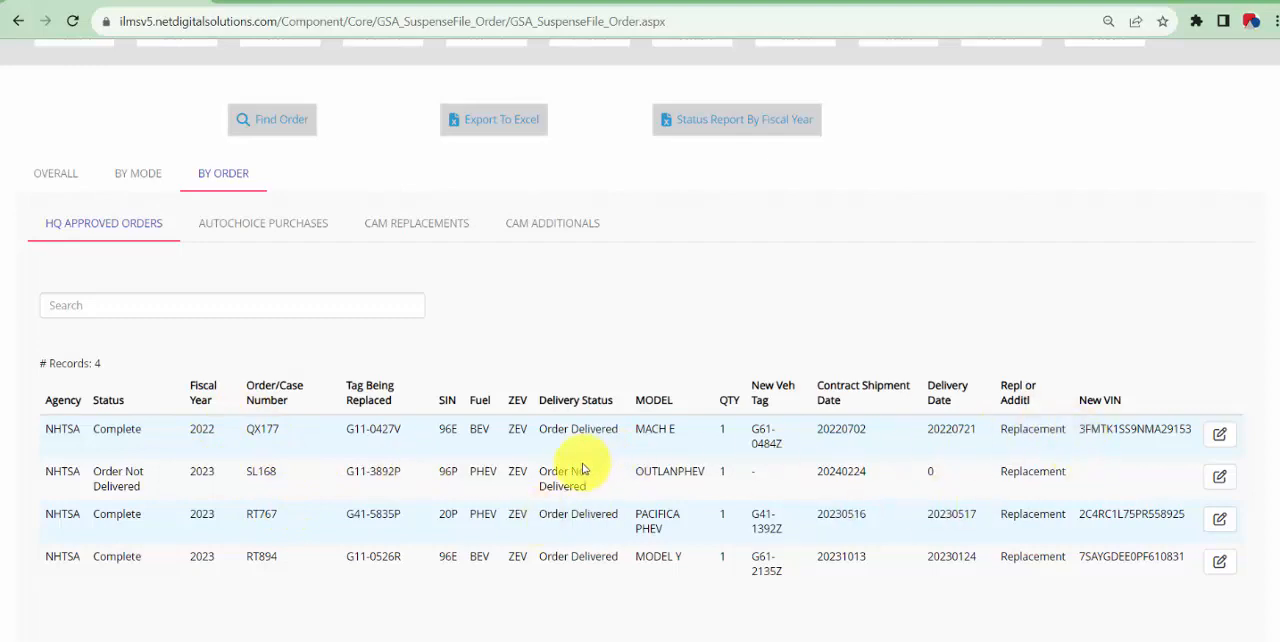
left_click(237, 234)
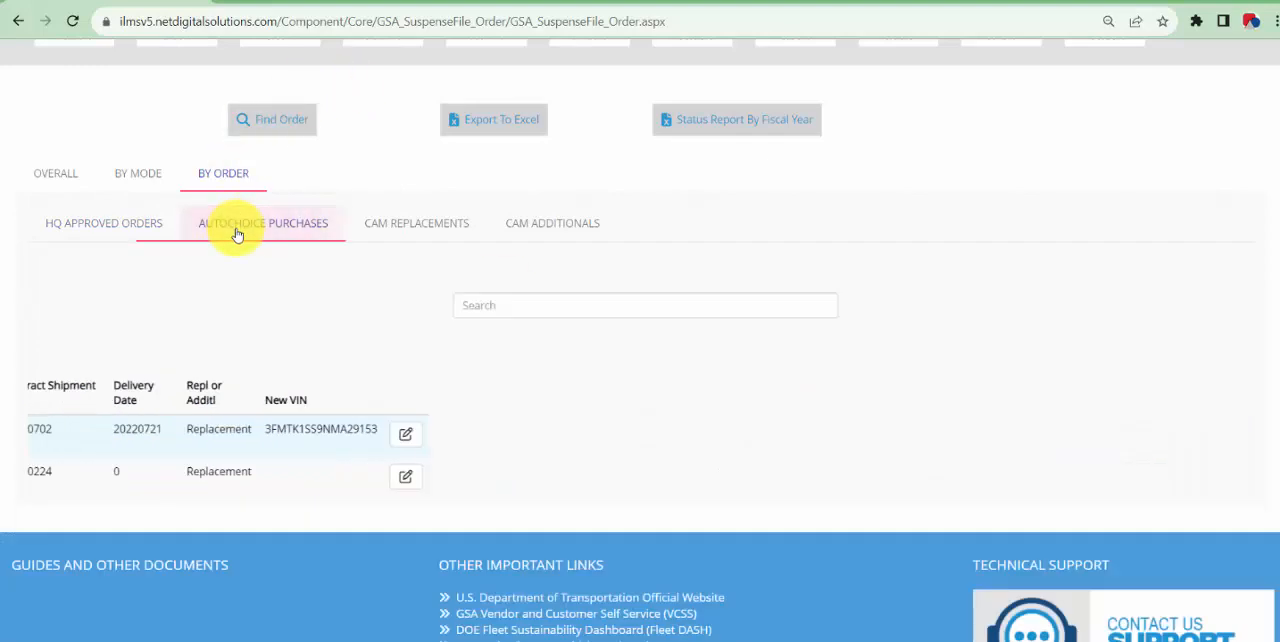
left_click(384, 231)
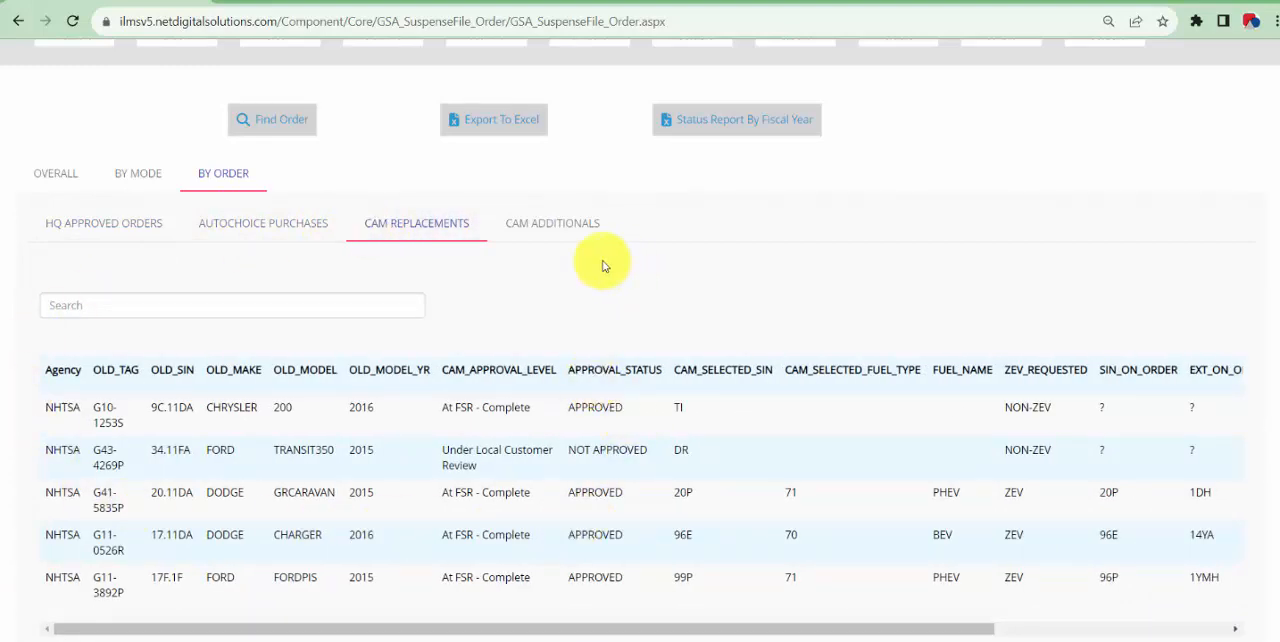
left_click(566, 218)
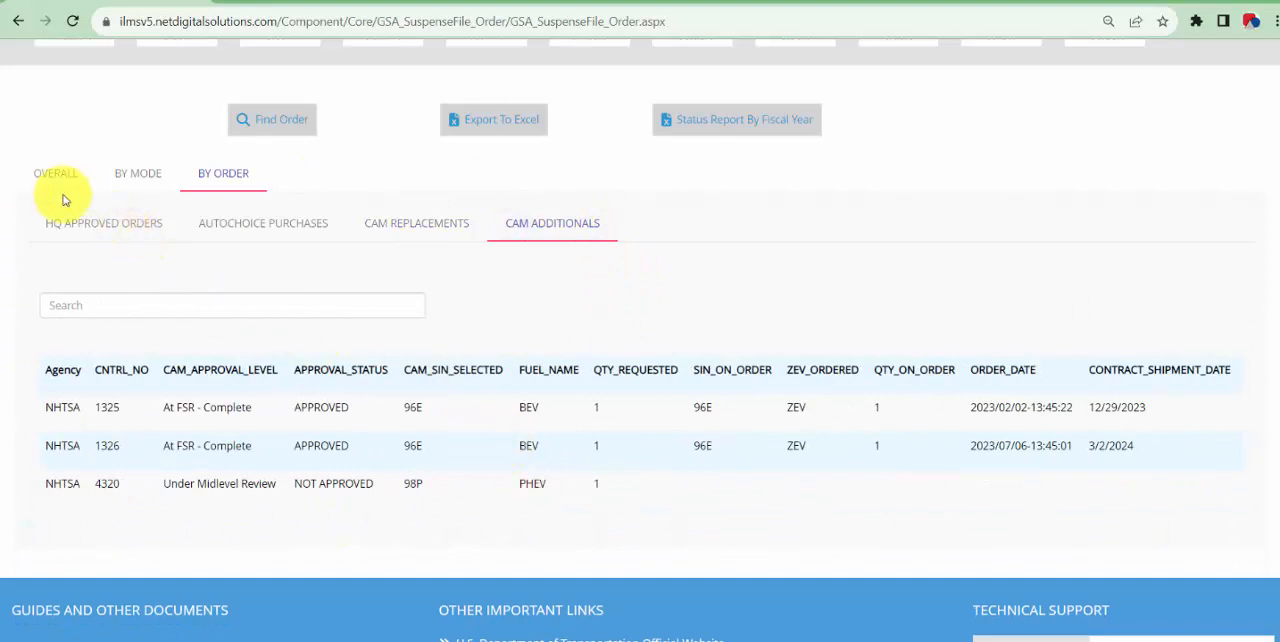
left_click(77, 230)
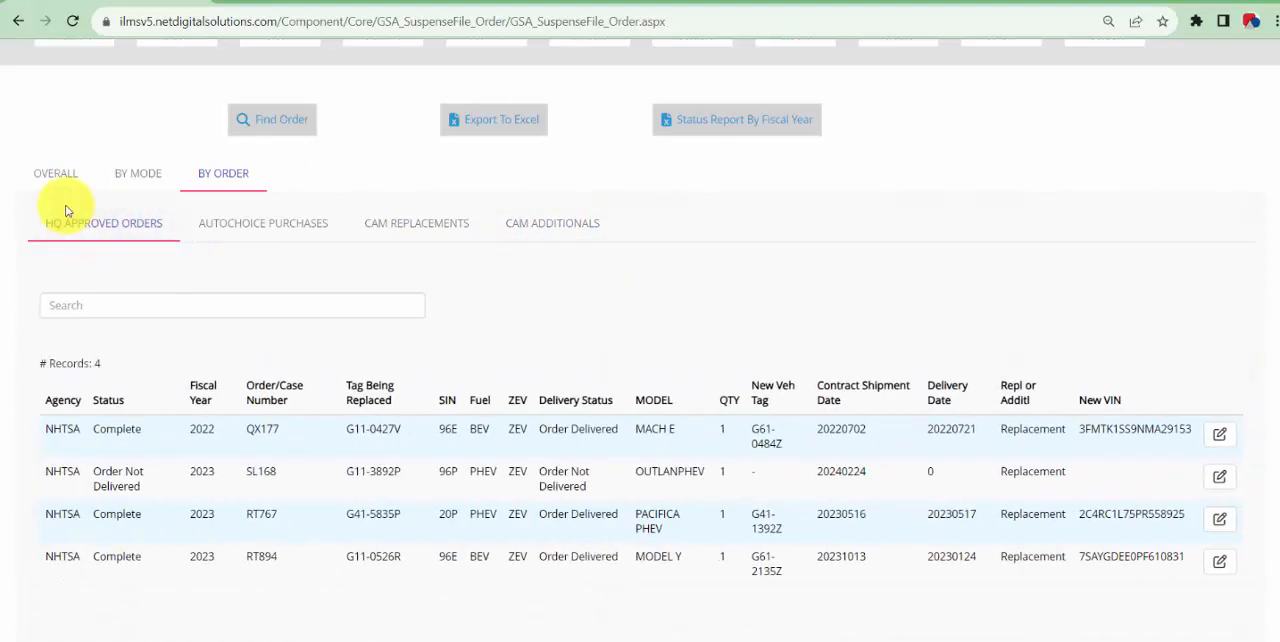
View the overall suspense summaries for HQ Approved Orders, AutoChoice Purchases, CAM Replacements and CAM Additionals
left_click(60, 180)
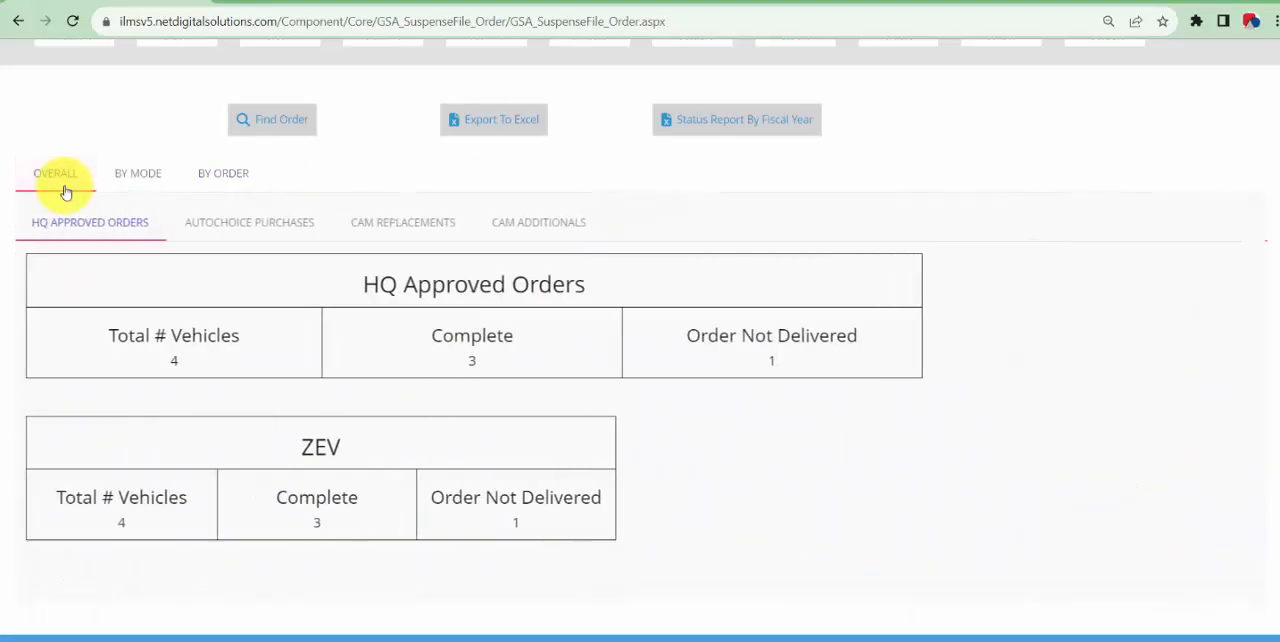
left_click(205, 224)
left_click(368, 225)
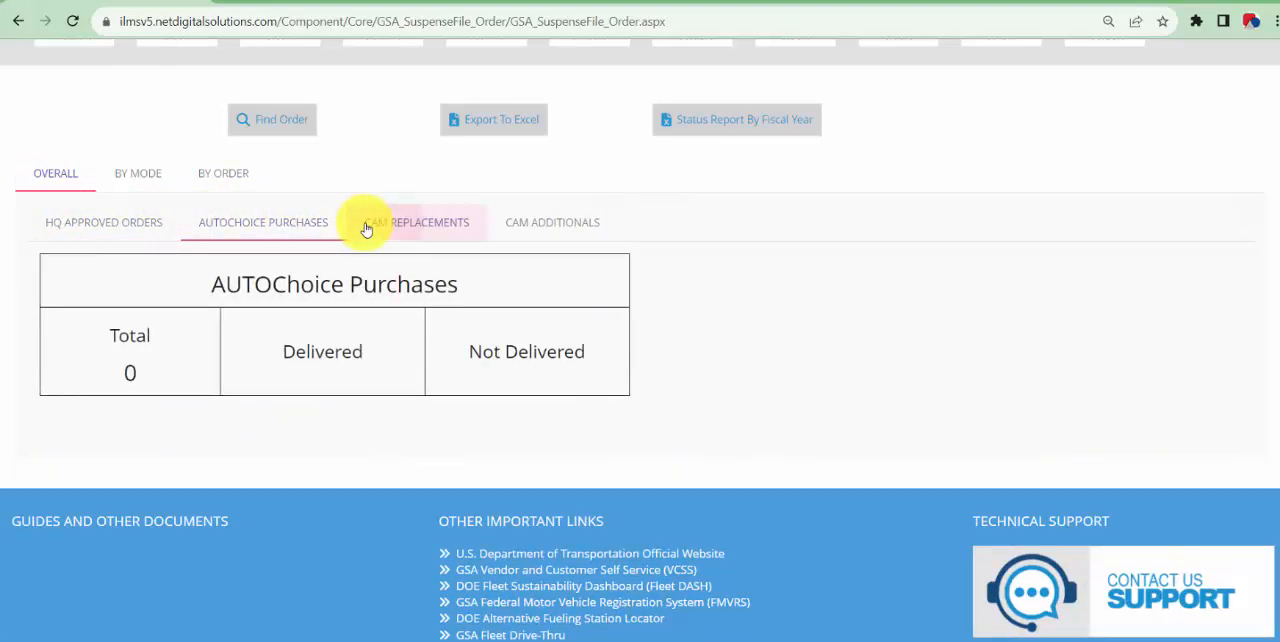
left_click(528, 222)
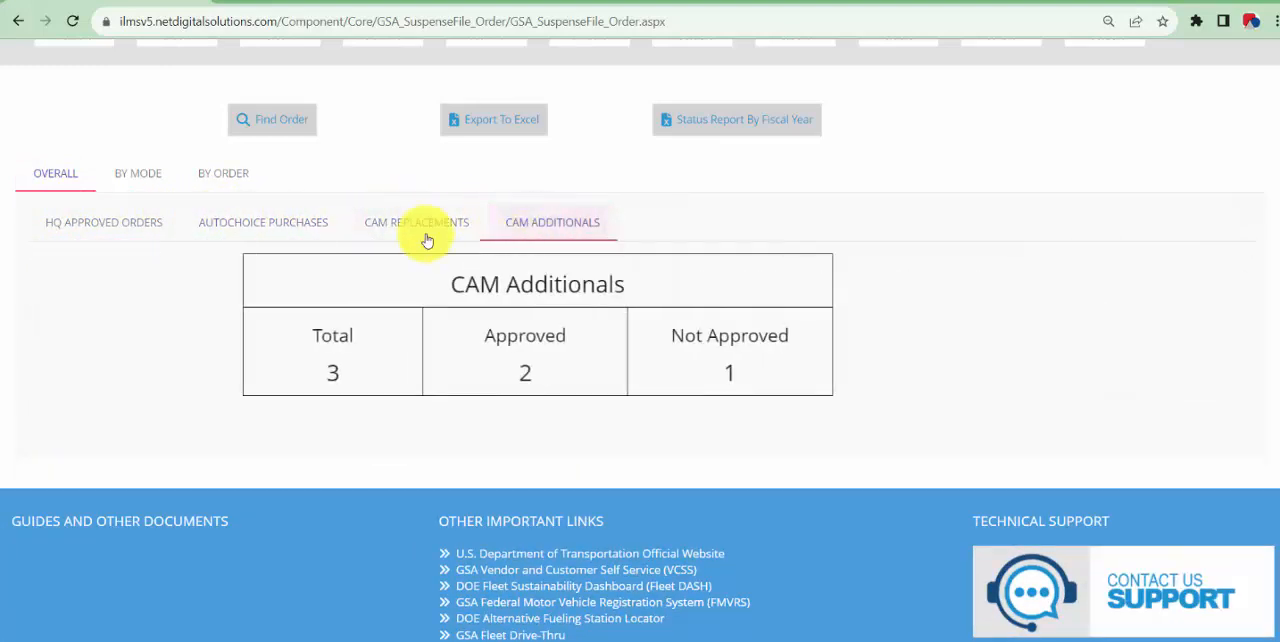
Return to the HQ approved orders by order, look through the Find Order list and close it
left_click(216, 180)
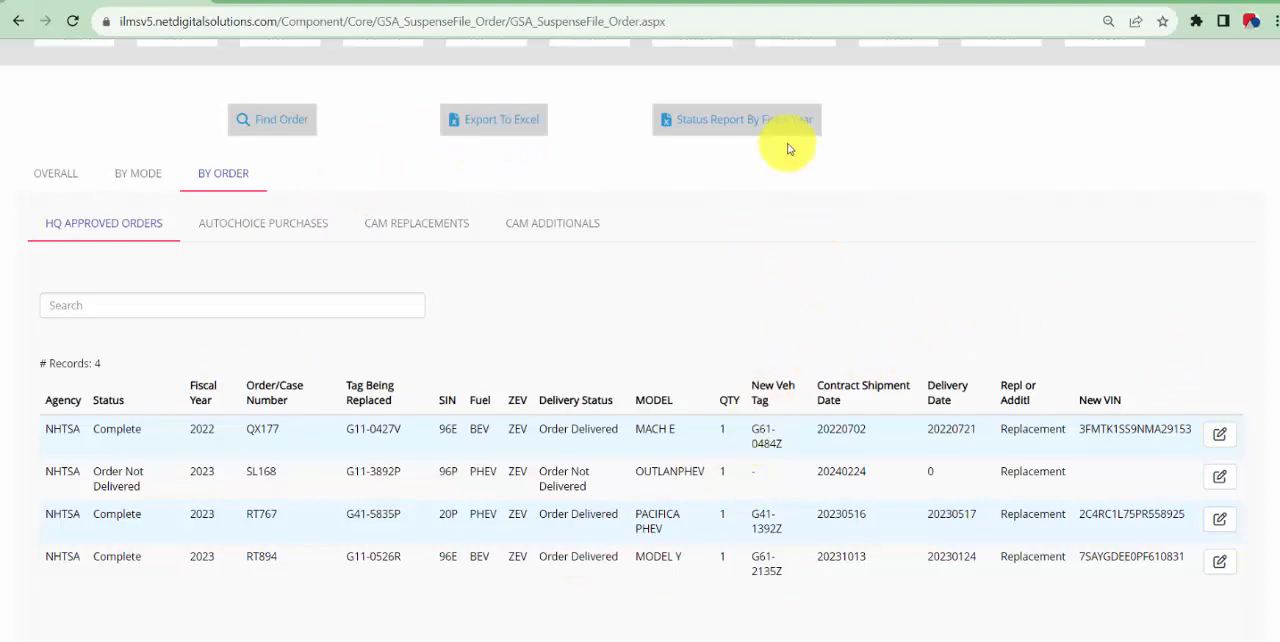
left_click(270, 129)
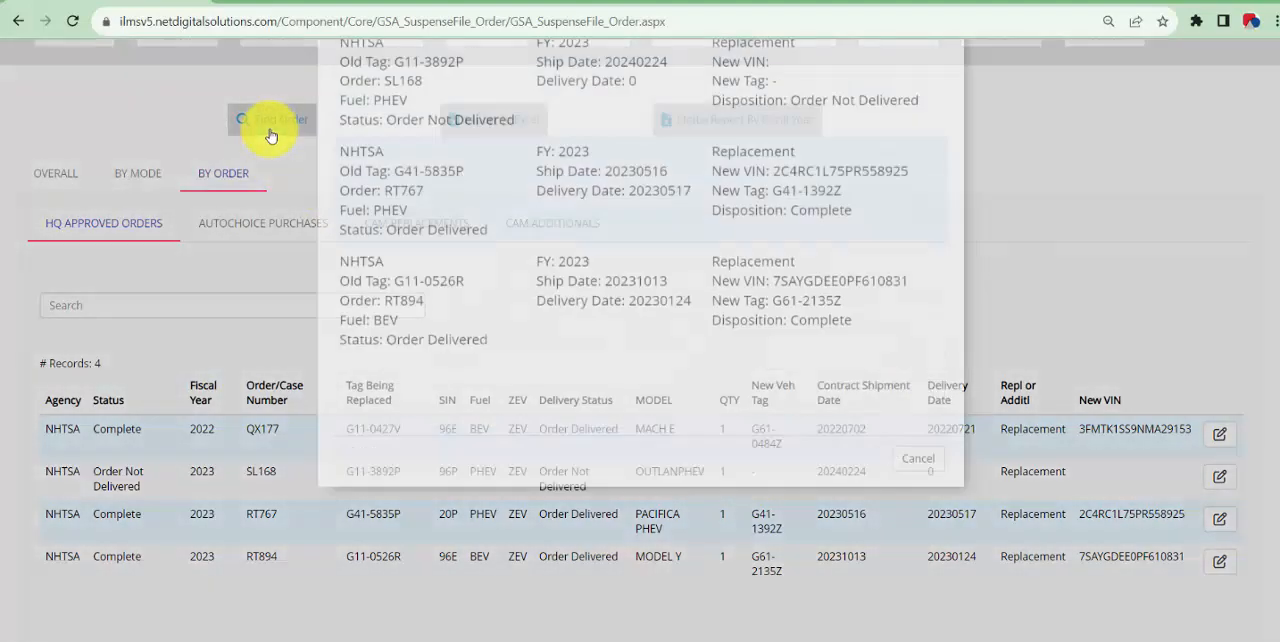
scroll(400, 228, "down", 1)
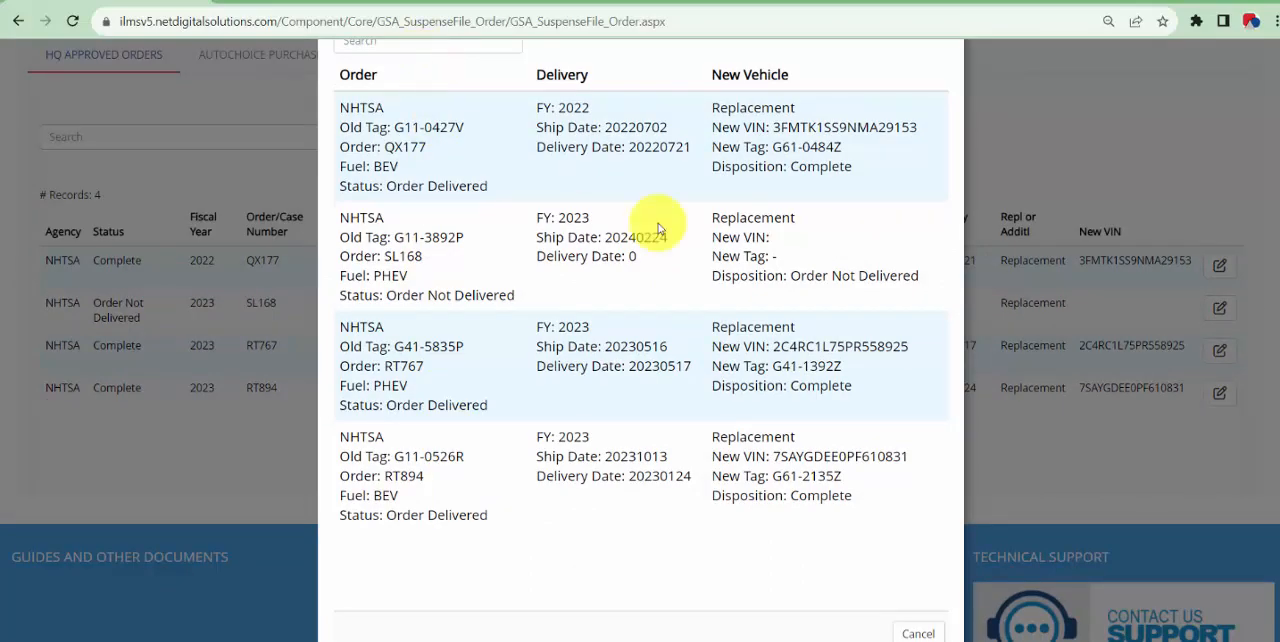
scroll(740, 474, "down", 1)
scroll(923, 234, "up", 2)
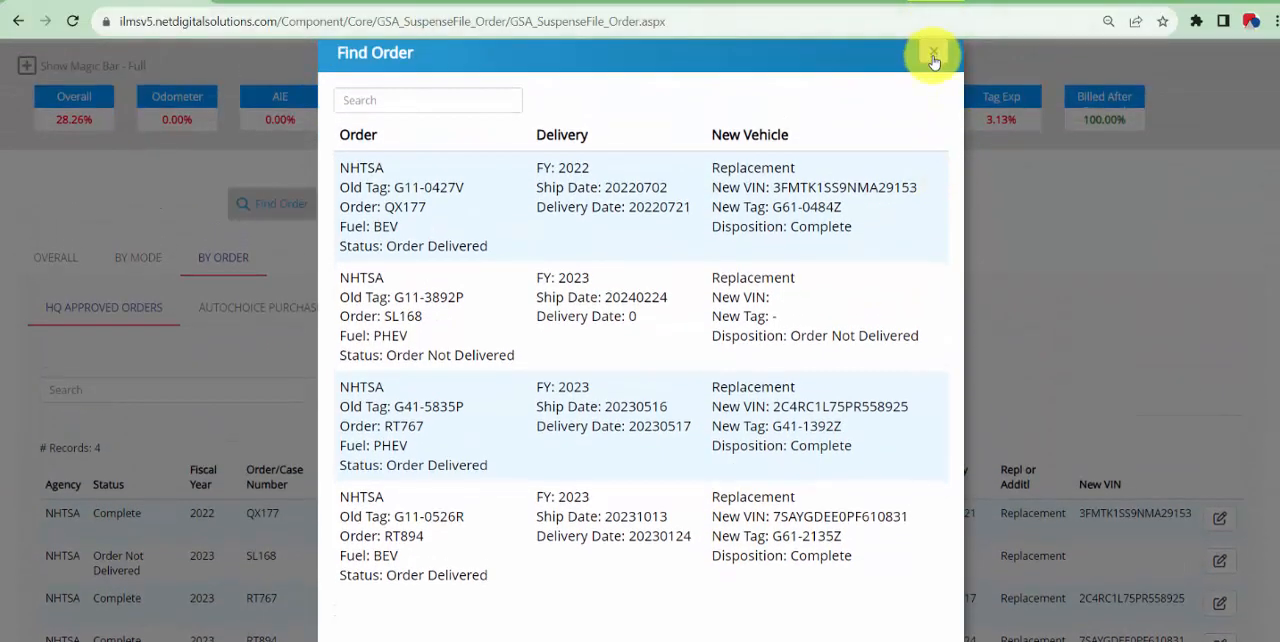
left_click(929, 50)
Generate the Status Report By Fiscal Year and download it as an Excel spreadsheet
left_click(731, 209)
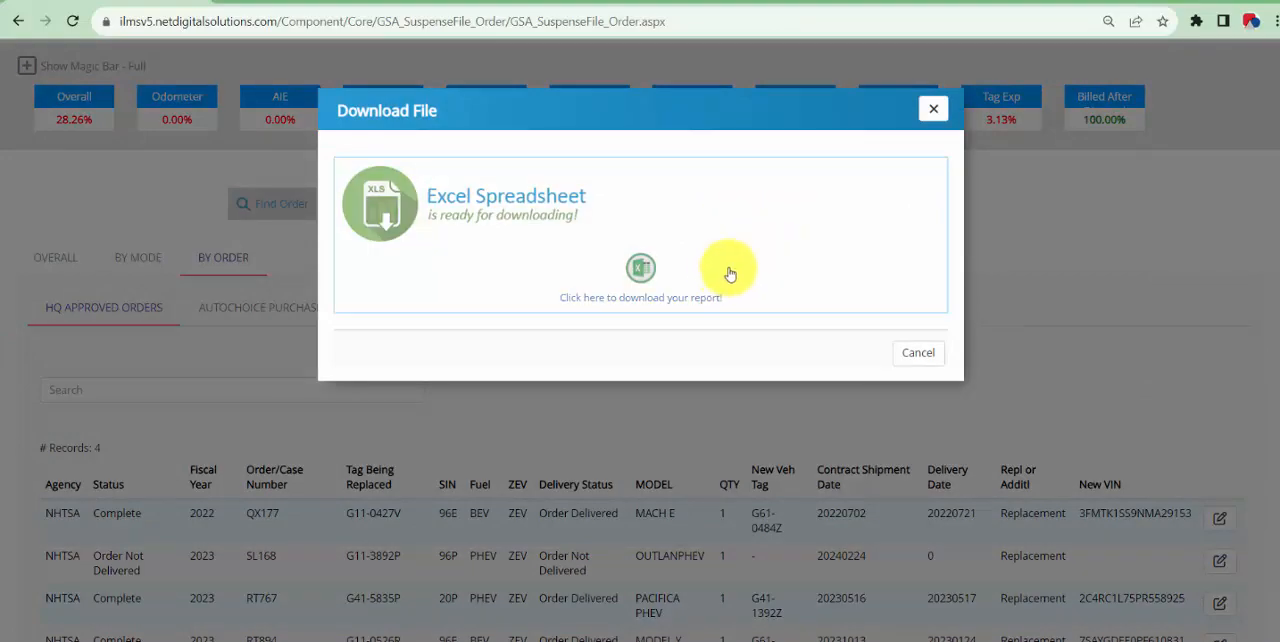
left_click(636, 268)
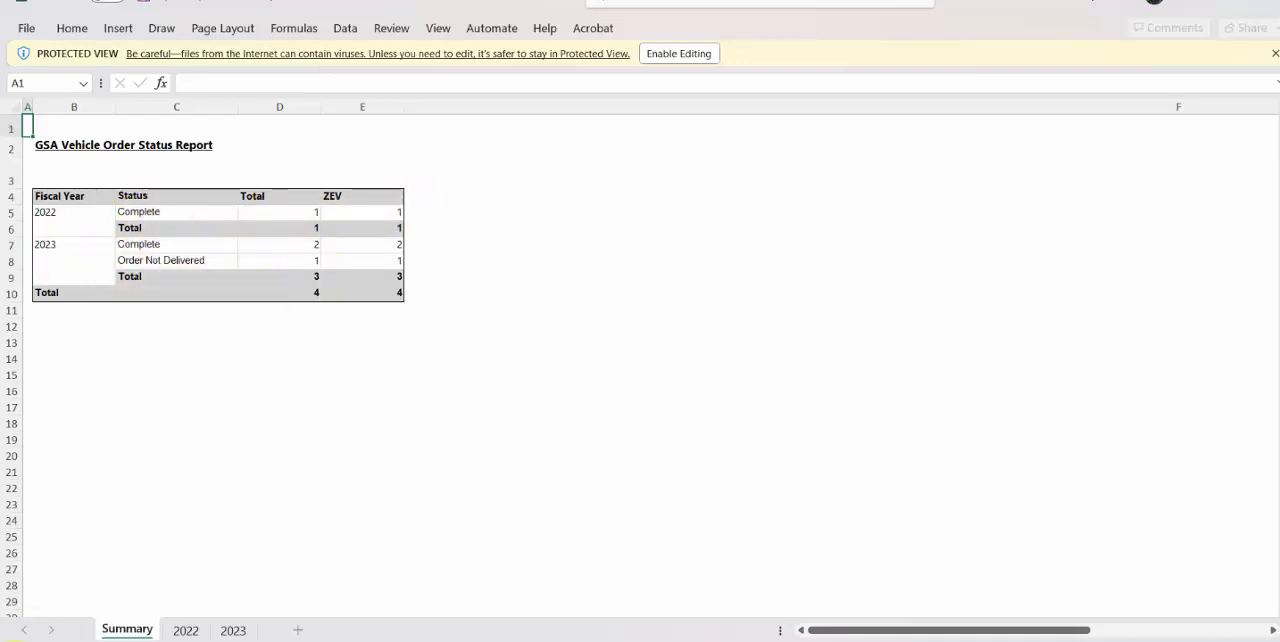
Examine the 2023 and 2022 sheets of the downloaded order status report in Excel and enable editing
left_click(232, 630)
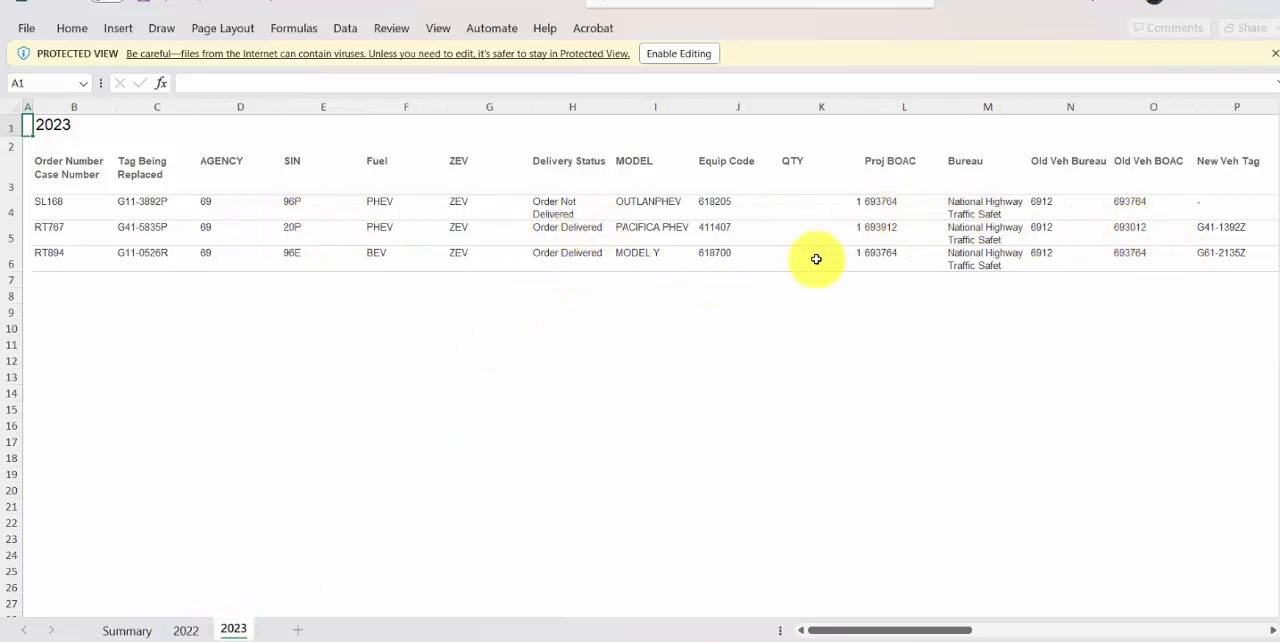
left_click(188, 632)
left_click(214, 634)
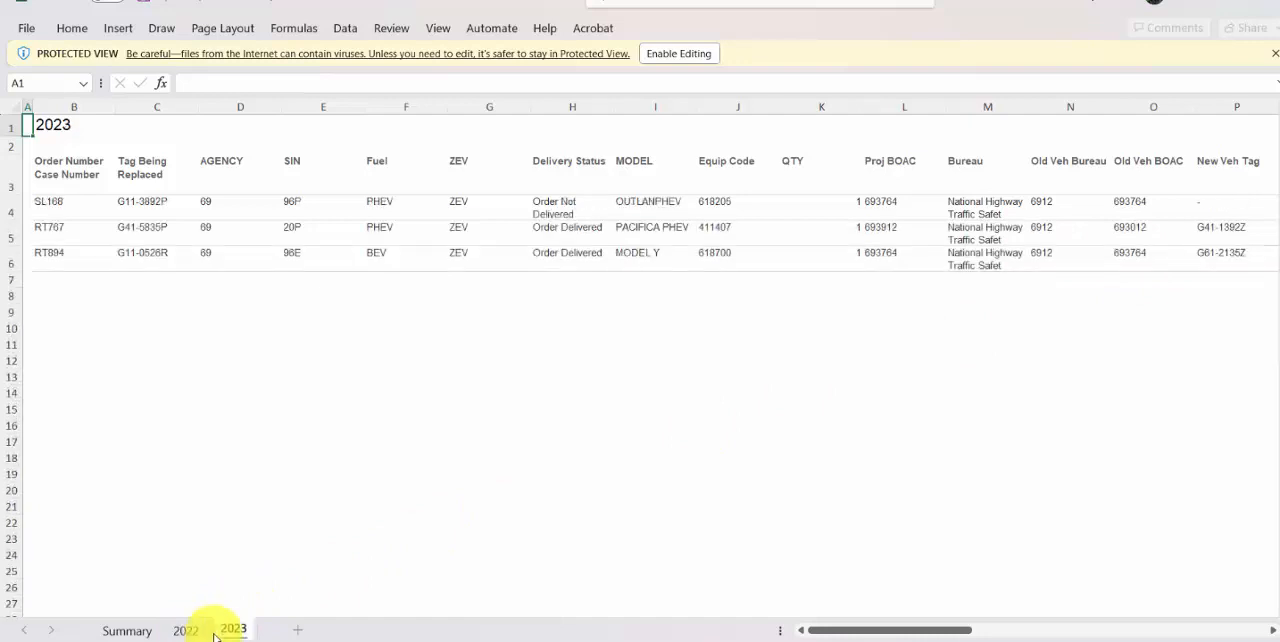
left_click(697, 60)
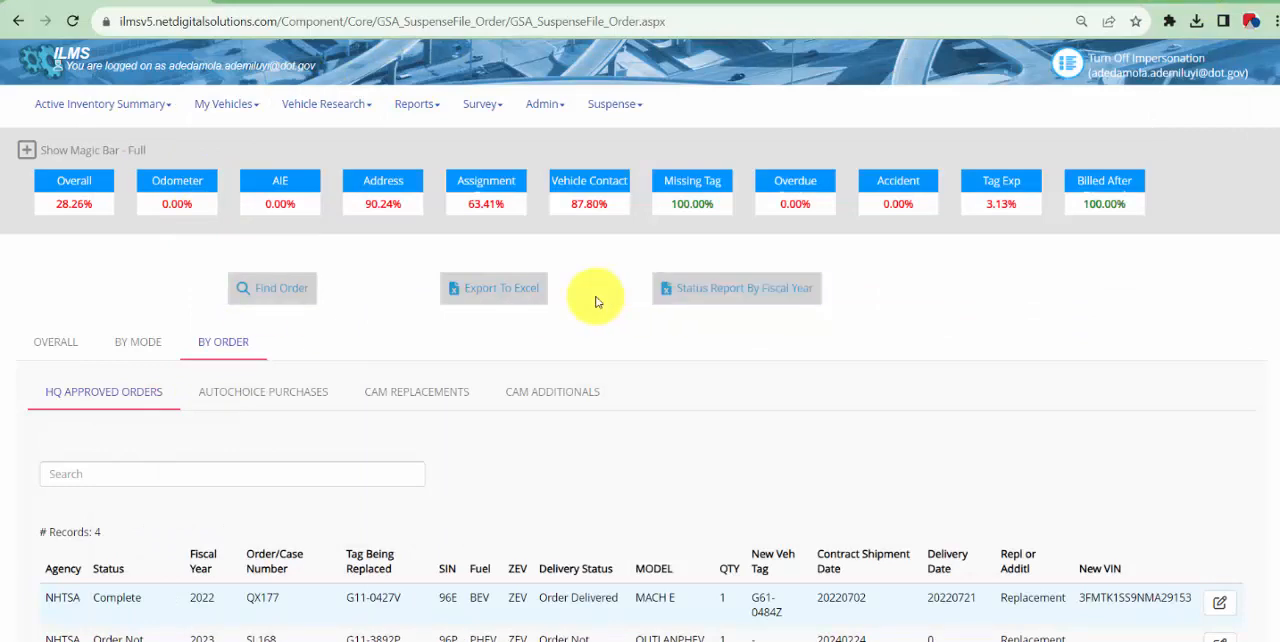
Expand the magic bar on the ILMS suspense page to show its full metrics
left_click(544, 150)
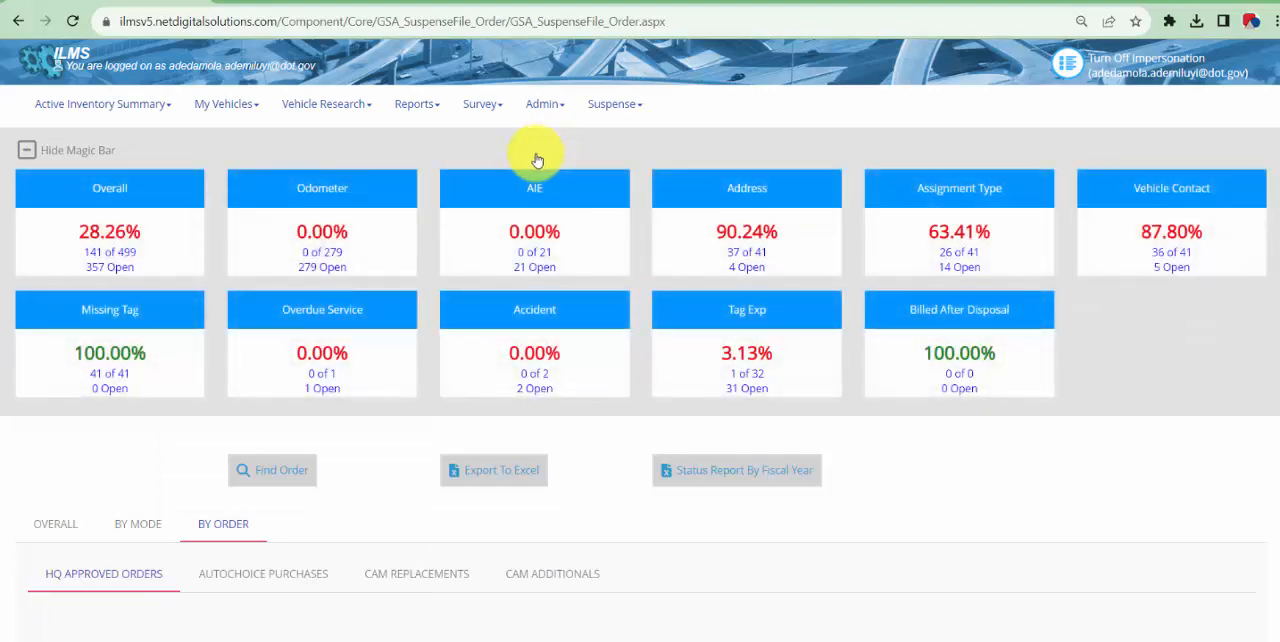